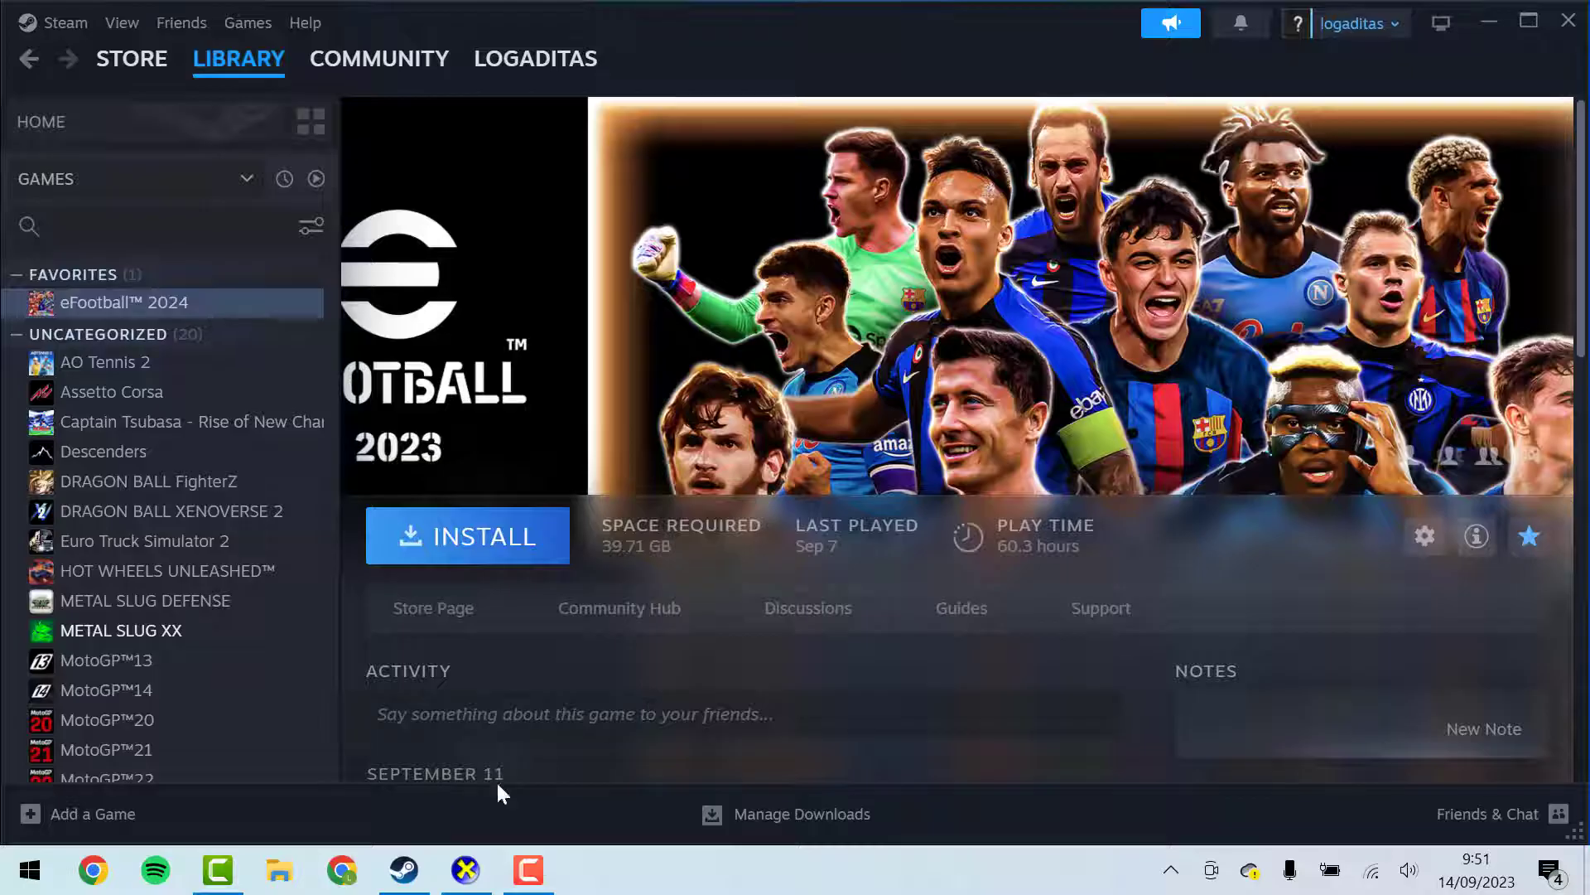
- Review the system, display and render device details in the DirectX Diagnostic Tool, and close it
left_click(457, 875)
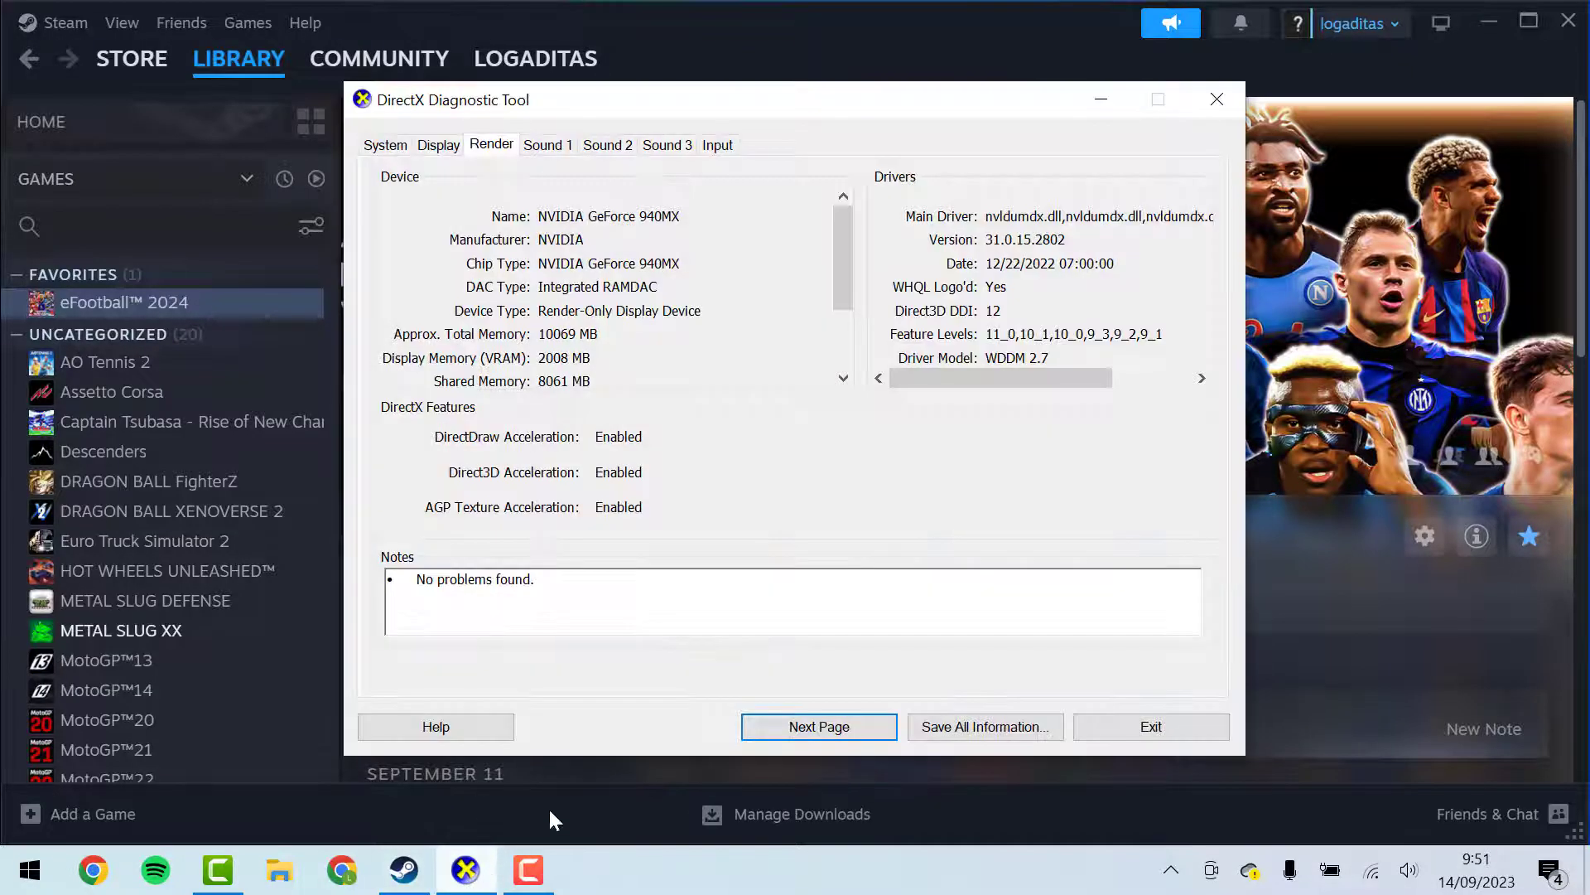
left_click(400, 154)
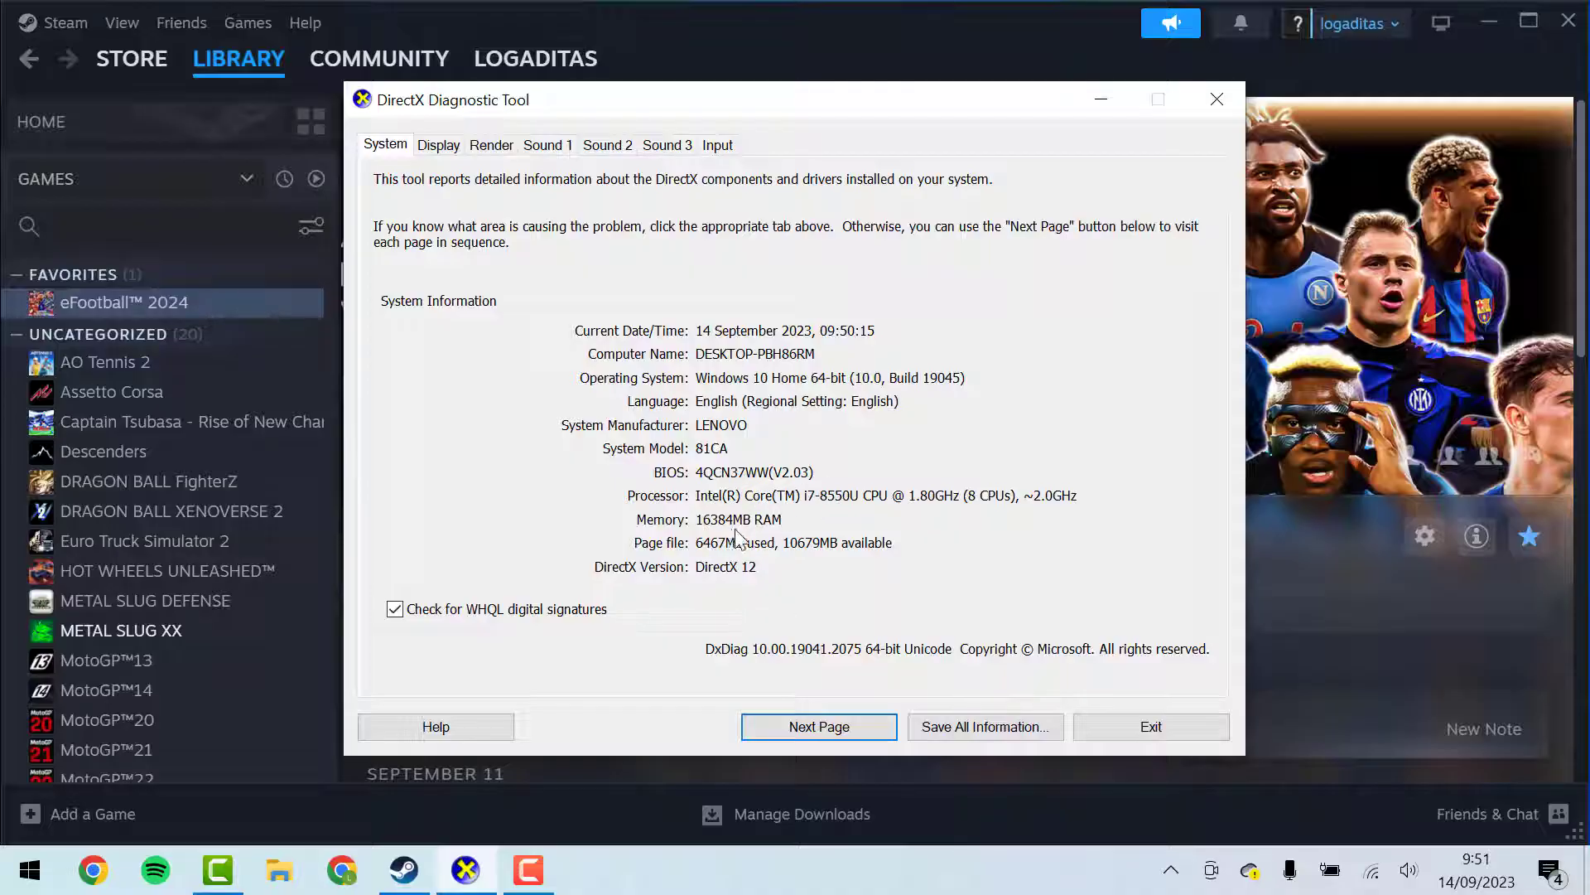
left_click(443, 146)
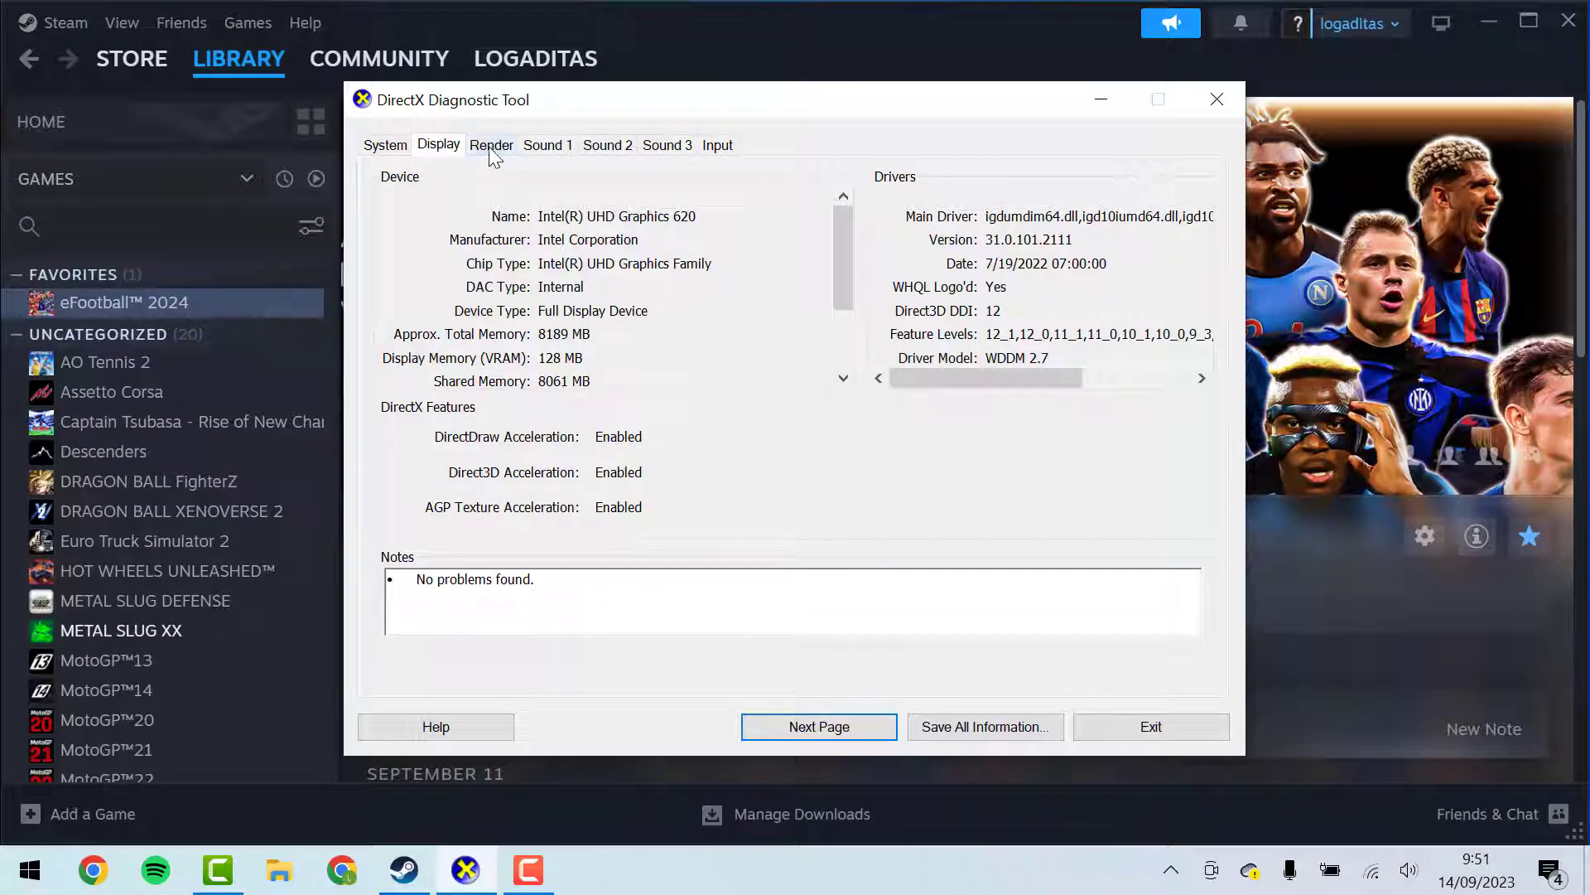
left_click(490, 149)
left_click(432, 151)
left_click(500, 149)
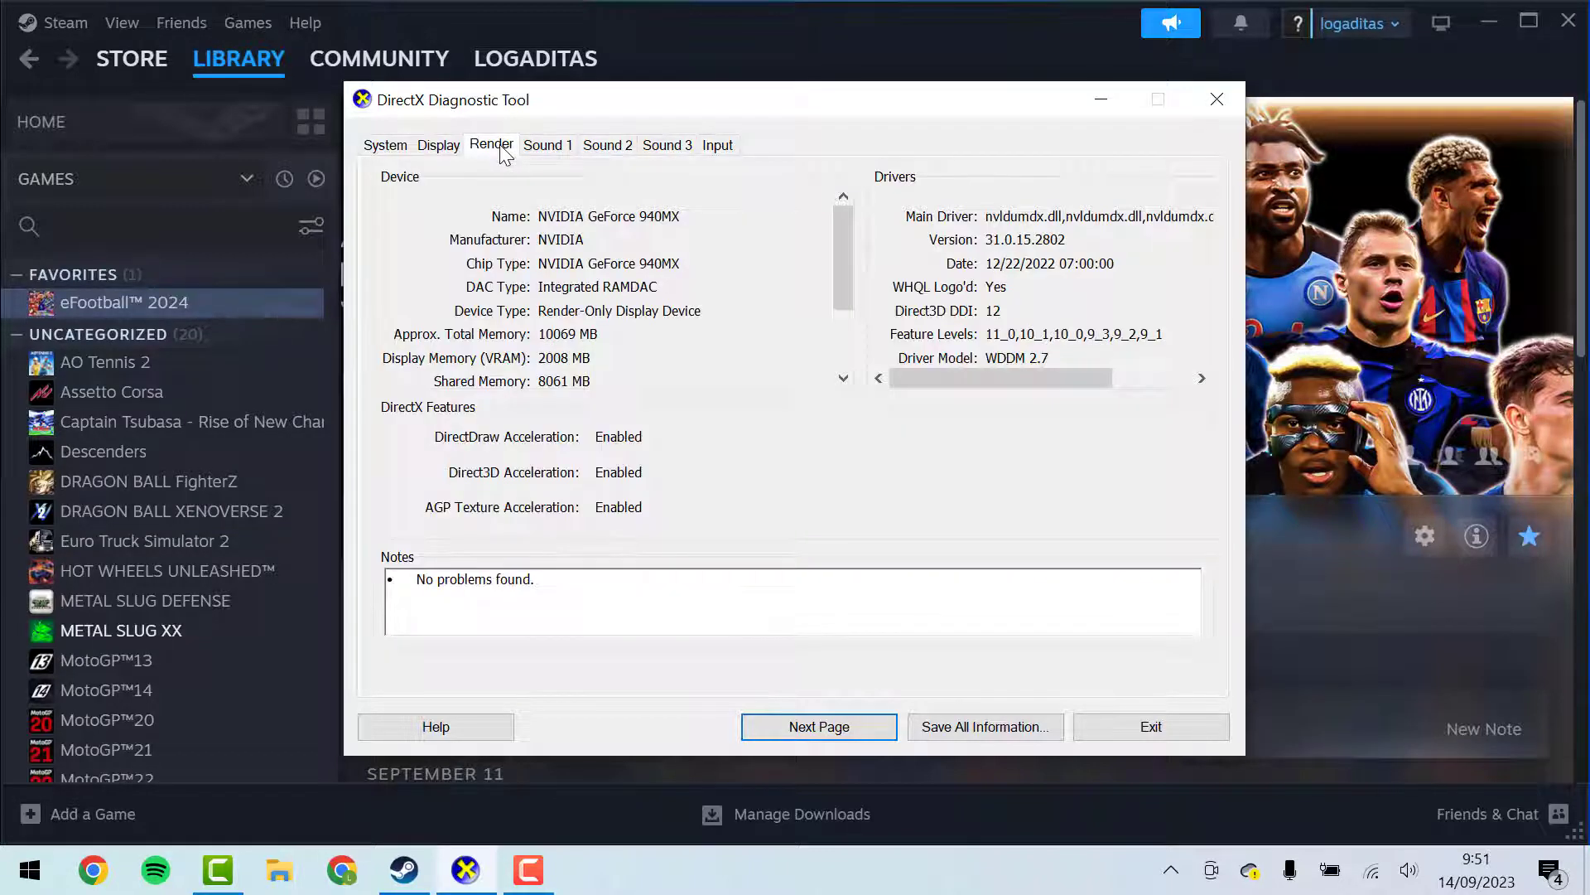
left_click(436, 148)
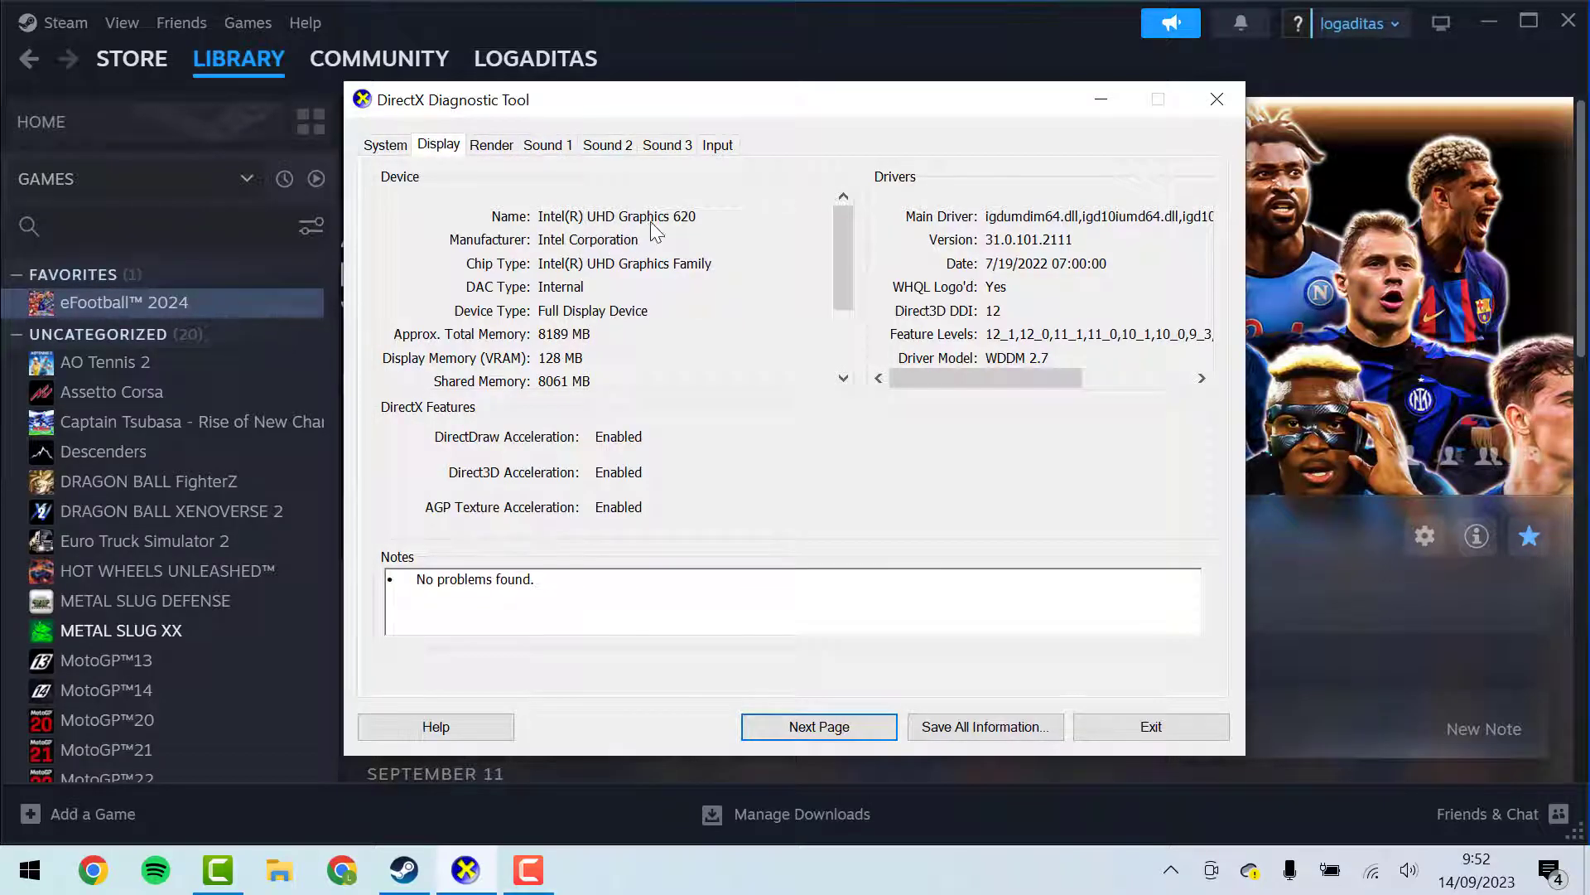
left_click(497, 149)
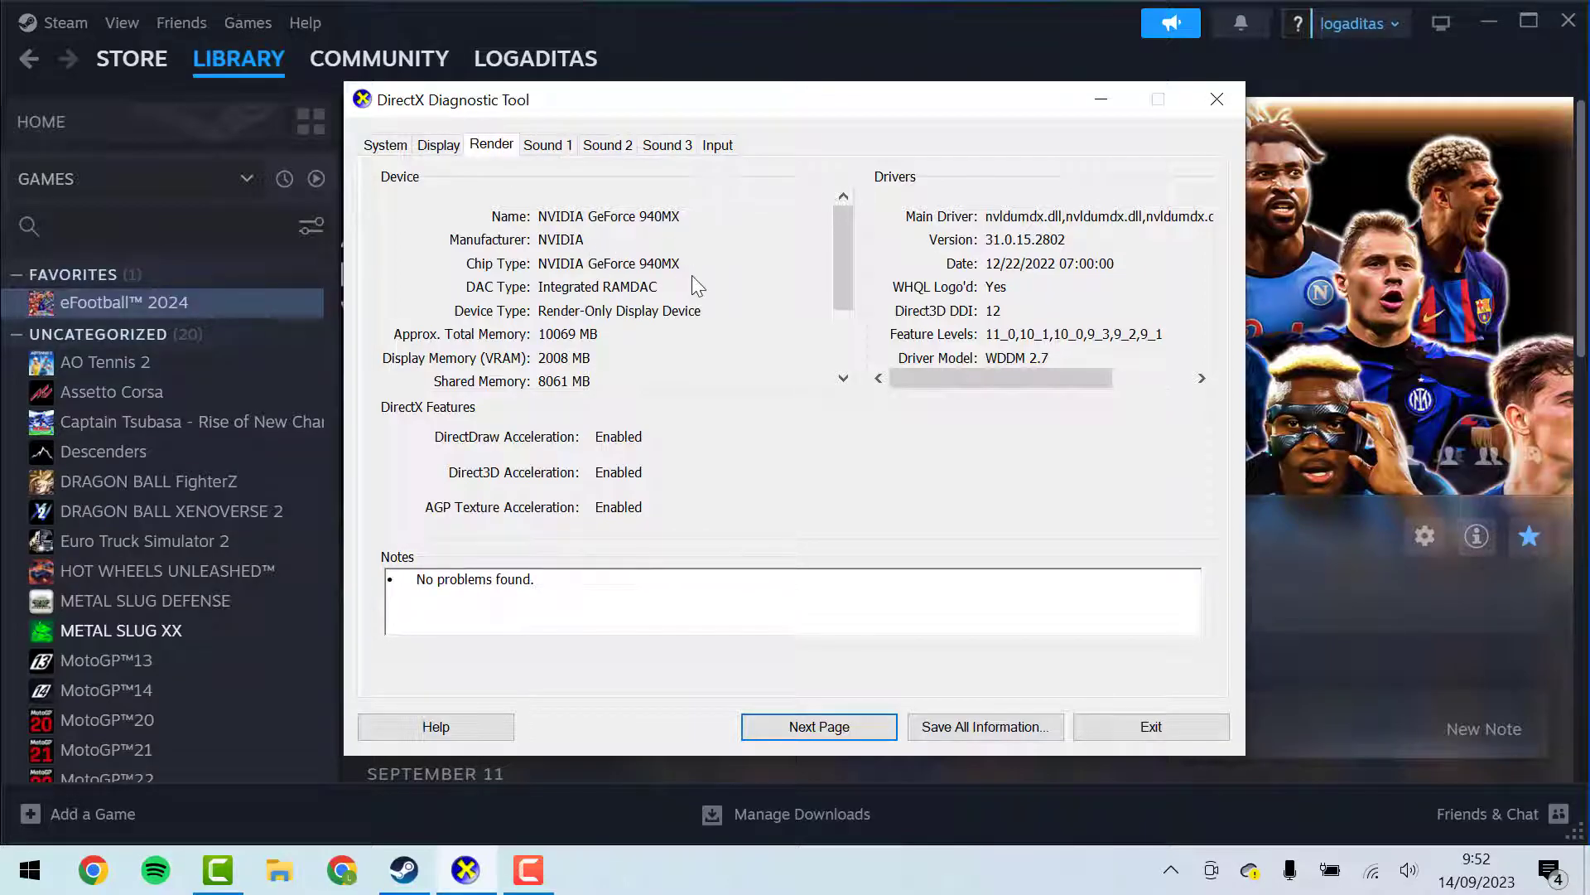
left_click(1222, 105)
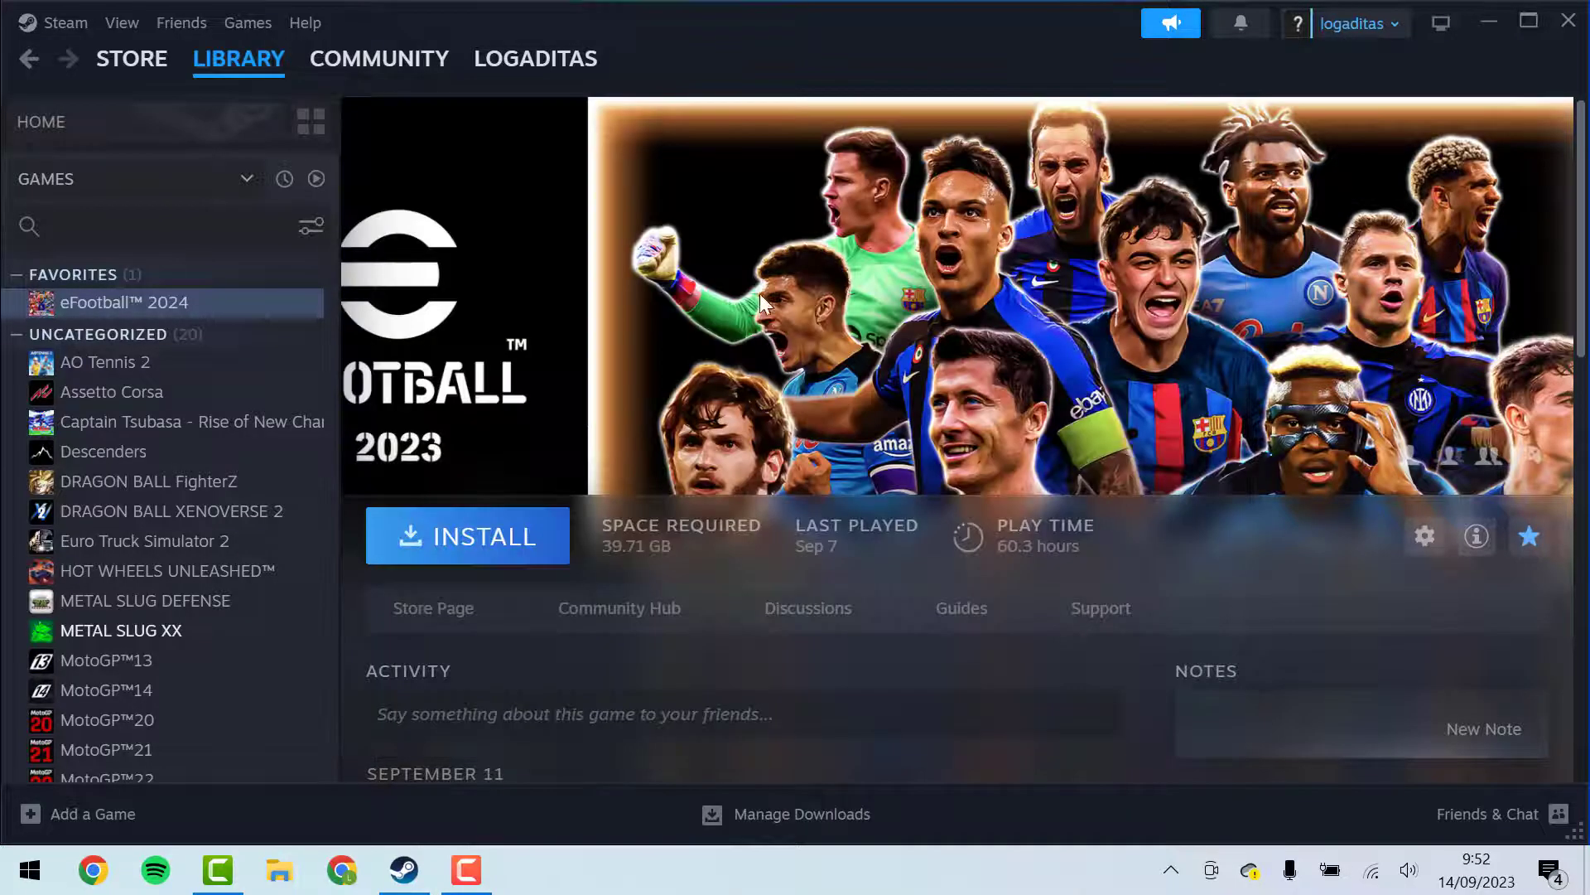
- Browse in File Explorer to the eFootball folder under SteamLibrary\steamapps\common on Local Disk (E:) and examine its Settings file
left_click(281, 872)
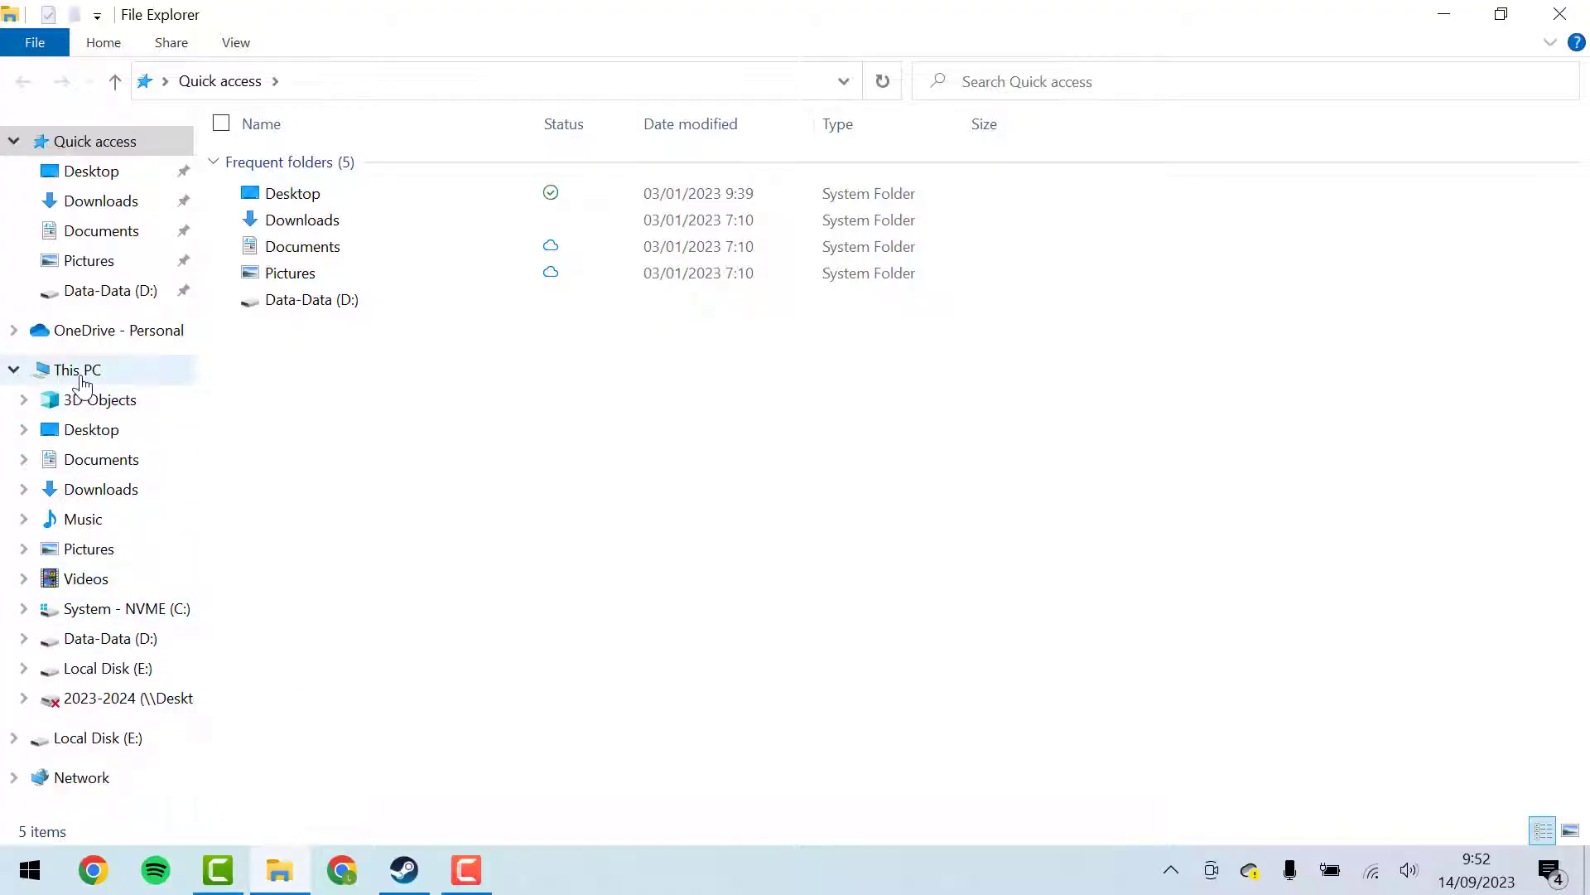
left_click(77, 371)
double_click(1079, 454)
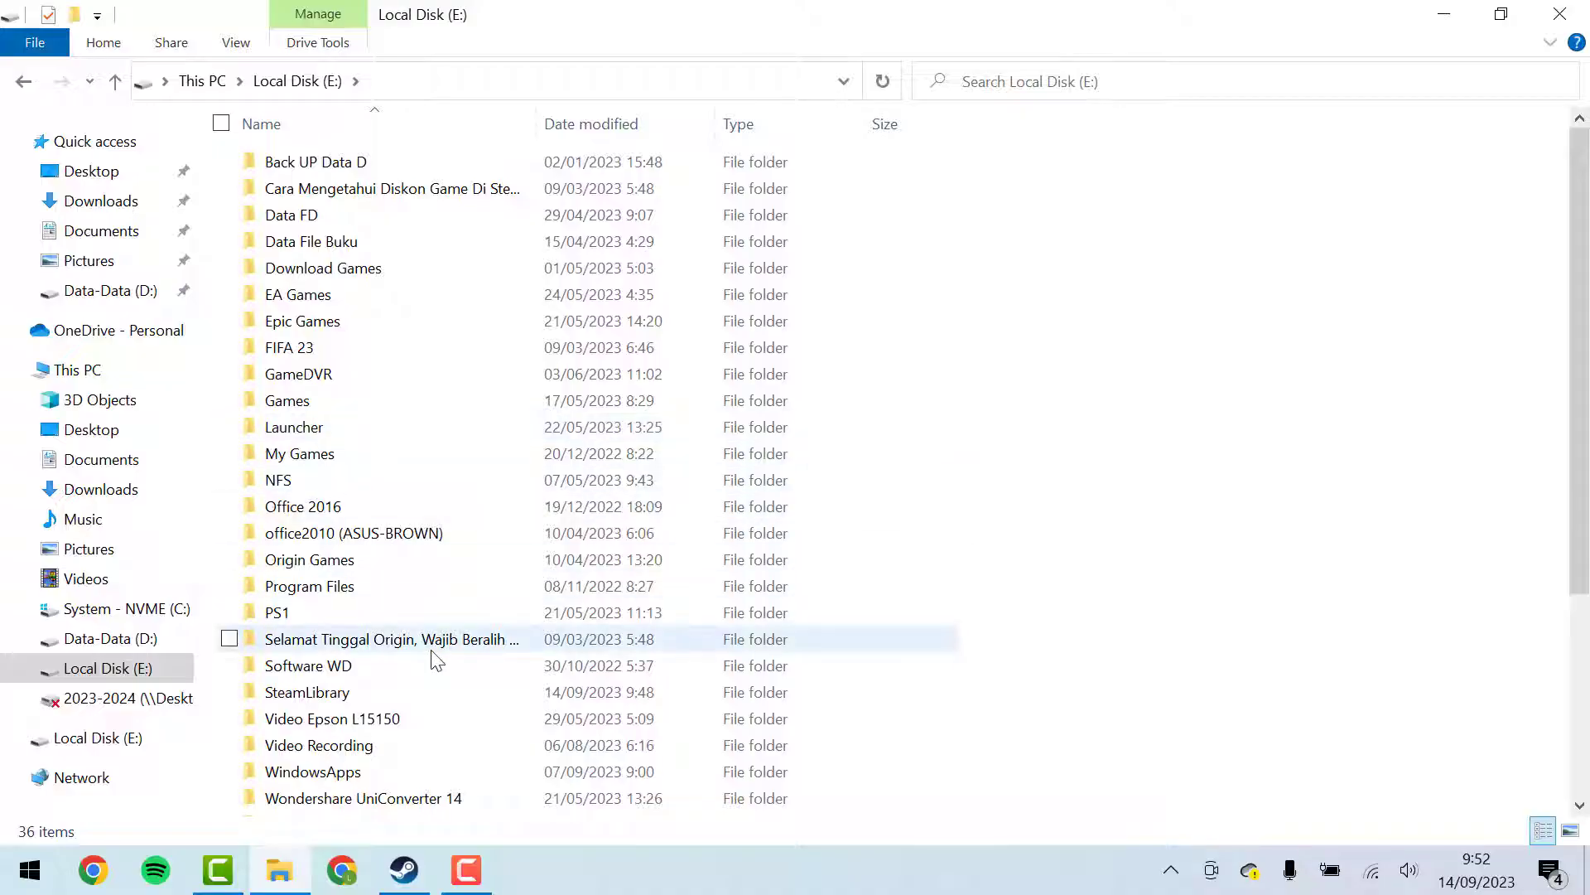
double_click(348, 693)
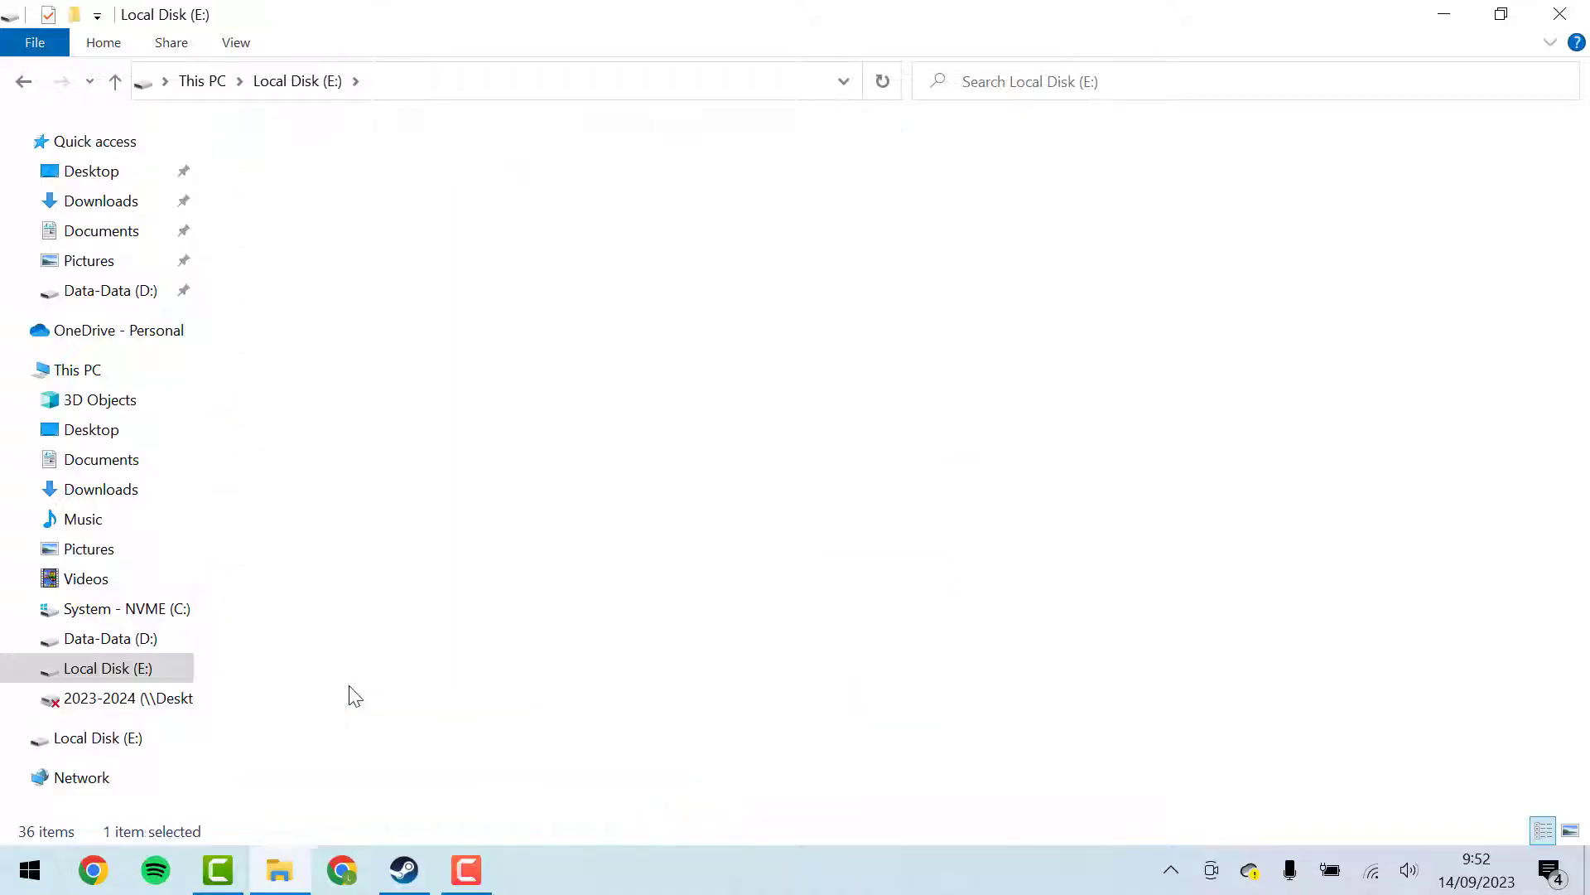
double_click(327, 245)
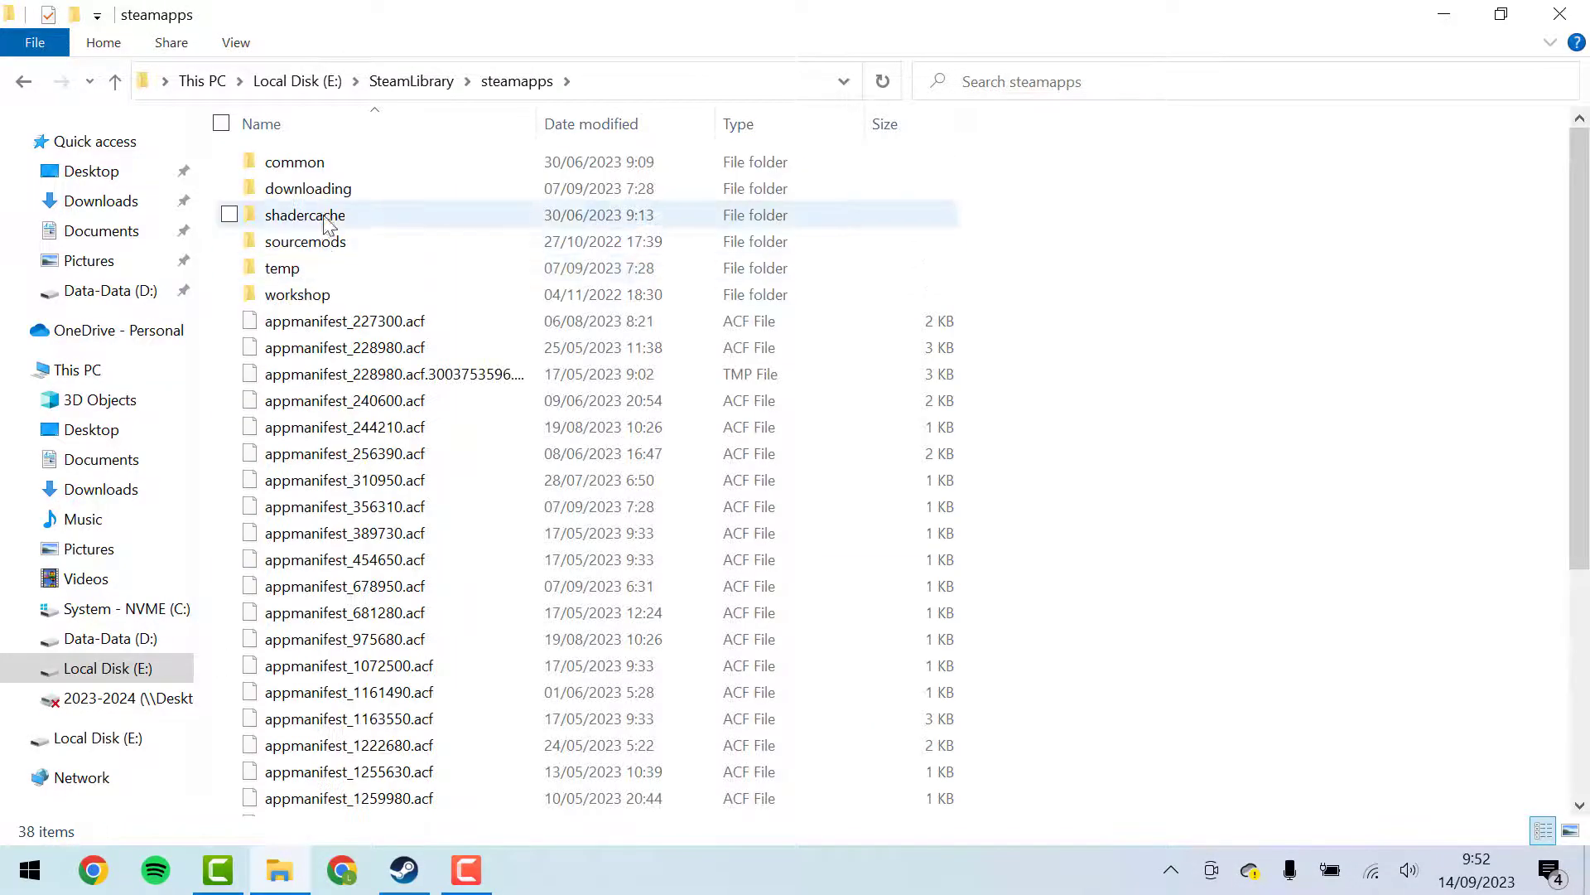
double_click(321, 168)
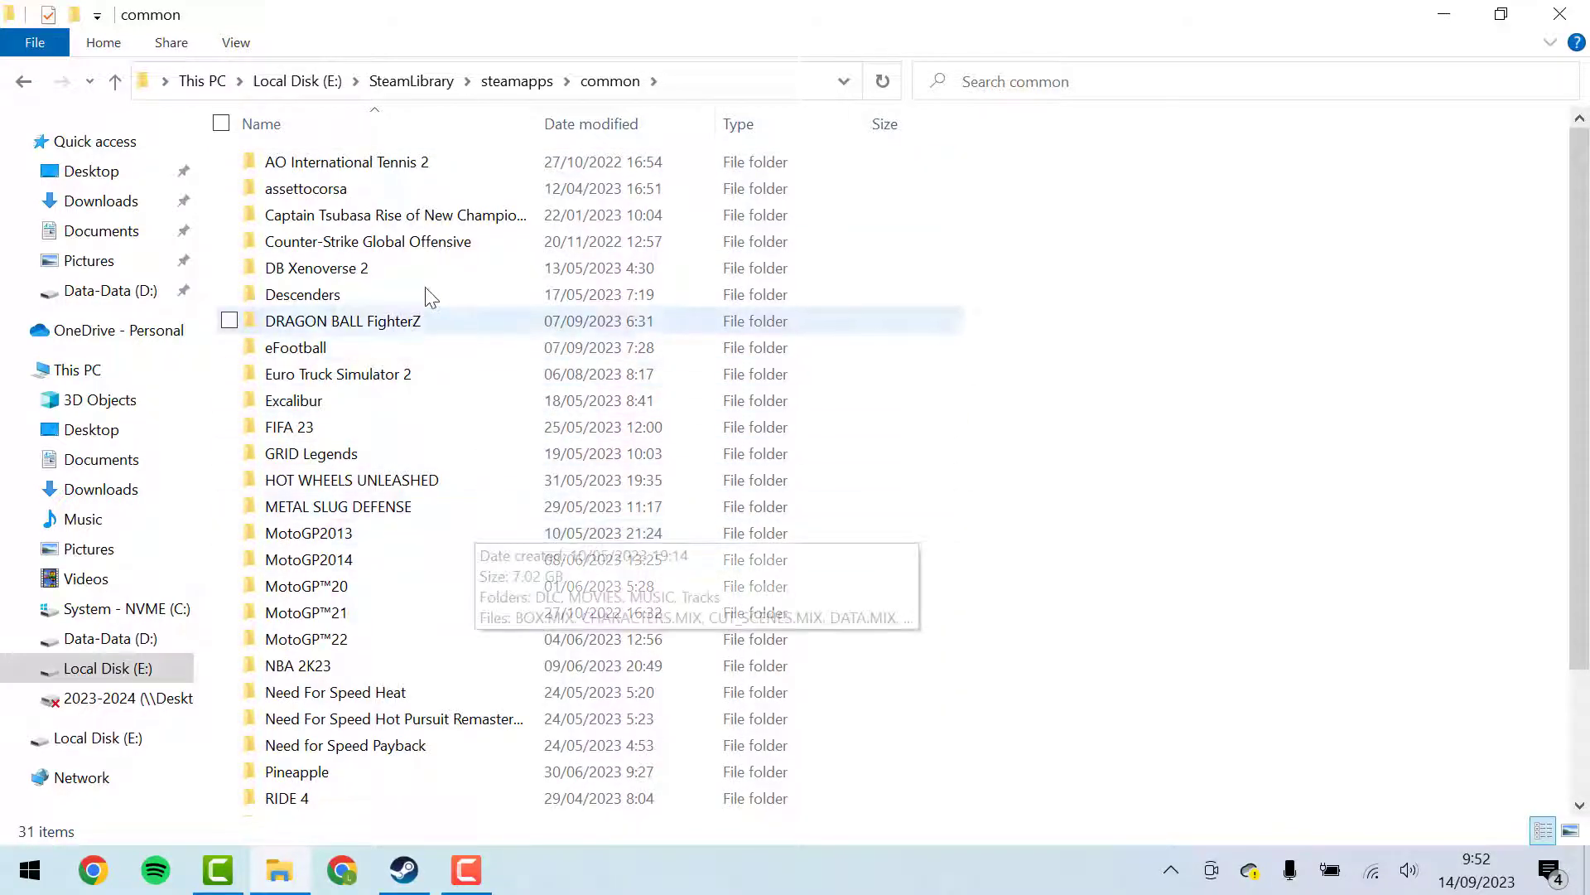
double_click(329, 352)
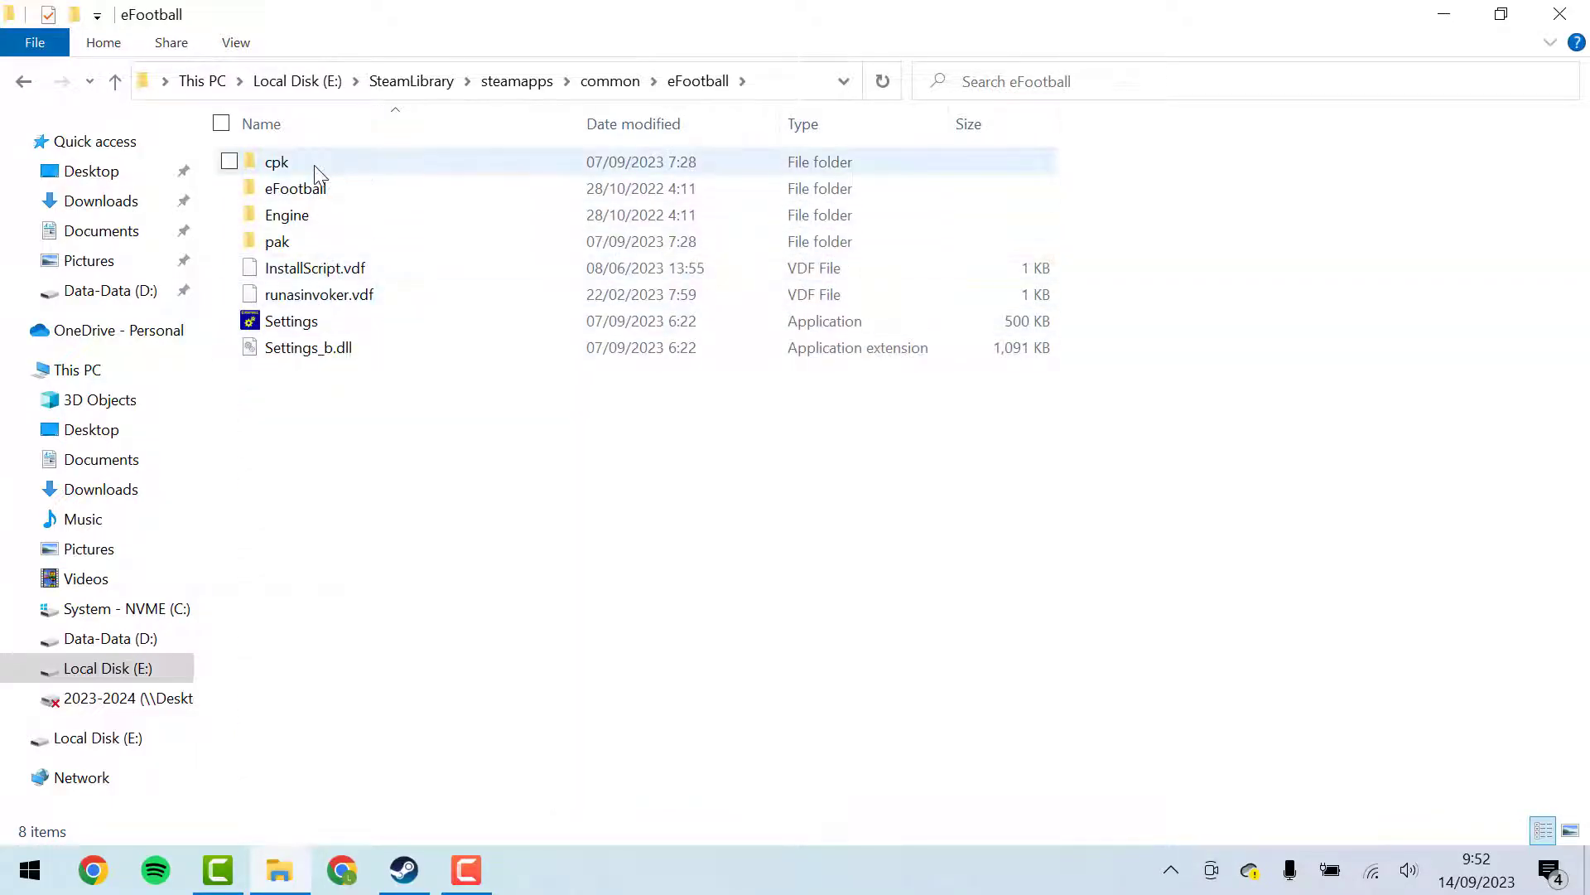
double_click(347, 331)
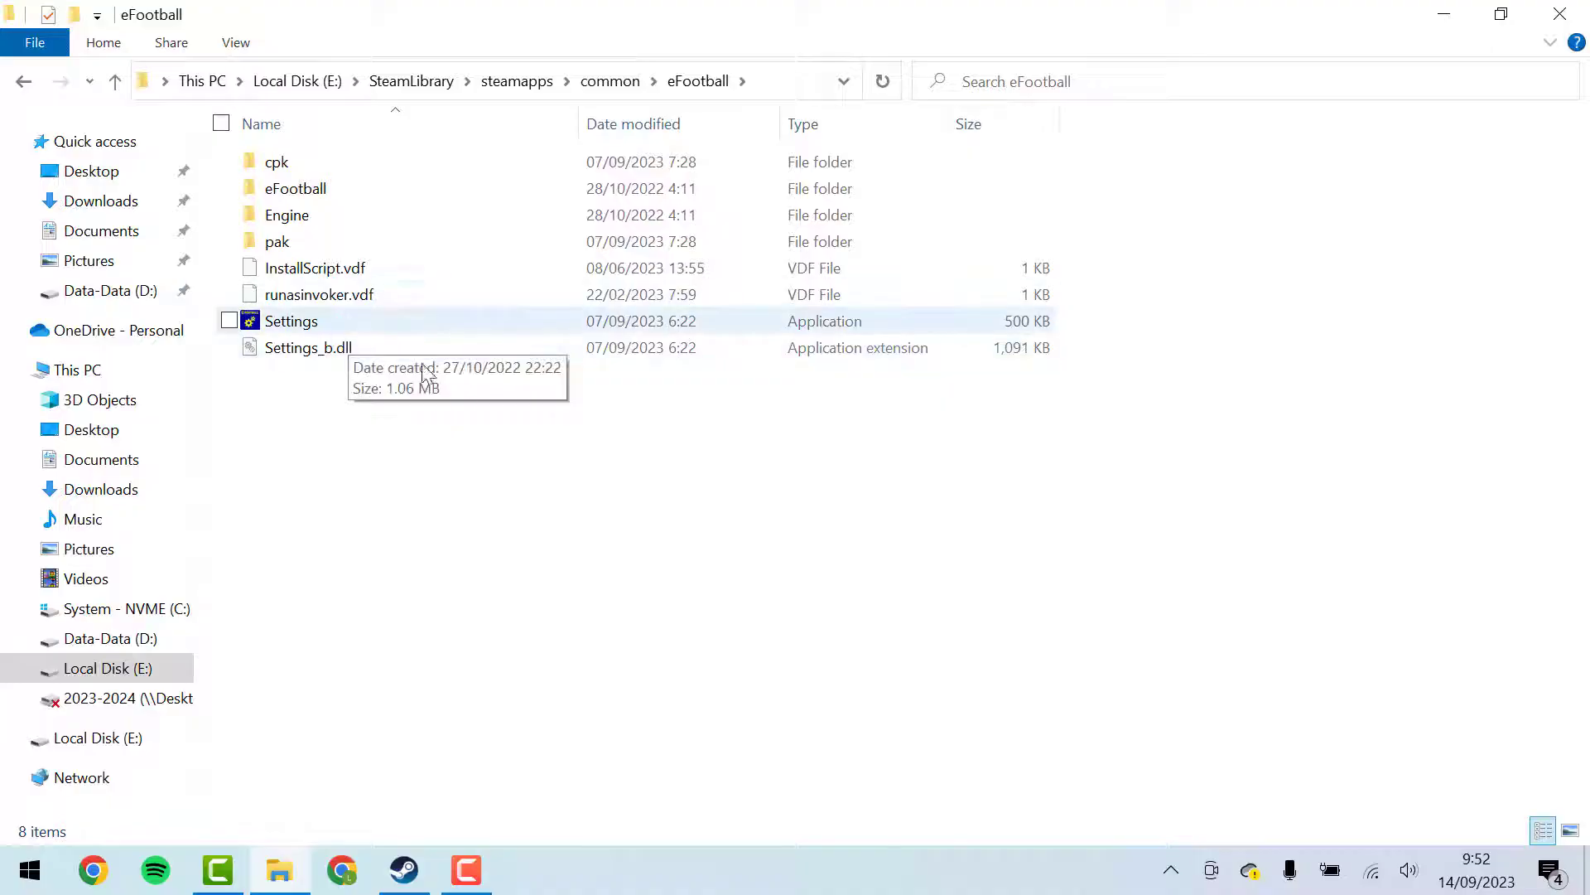
- Switch to Steam and add Local Drive (E:) as a new Steam library folder in the storage settings
left_click(405, 870)
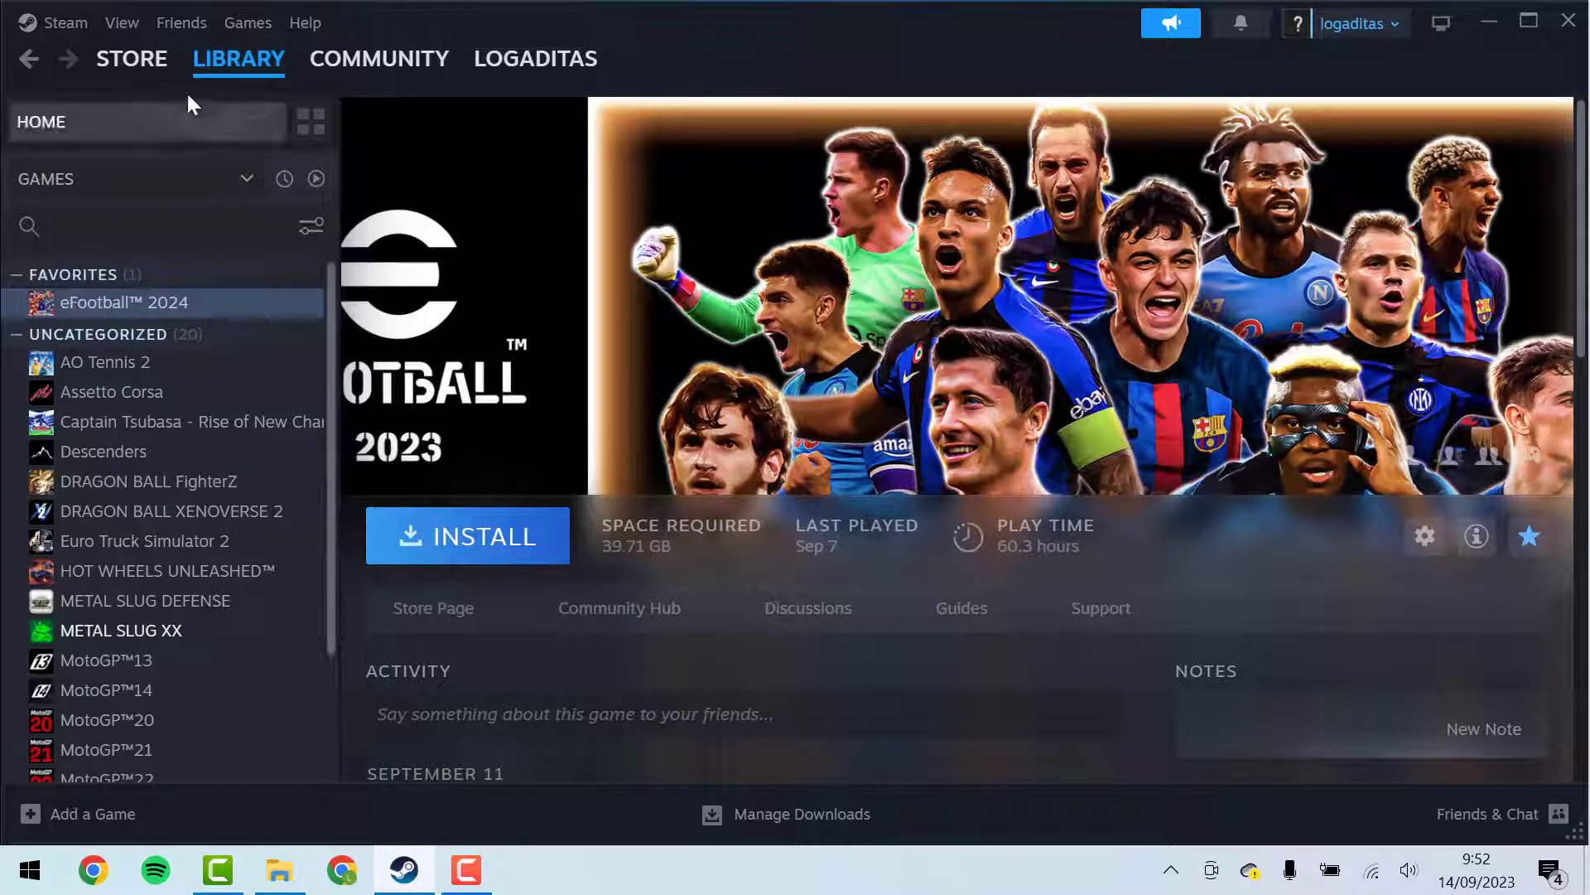
left_click(73, 27)
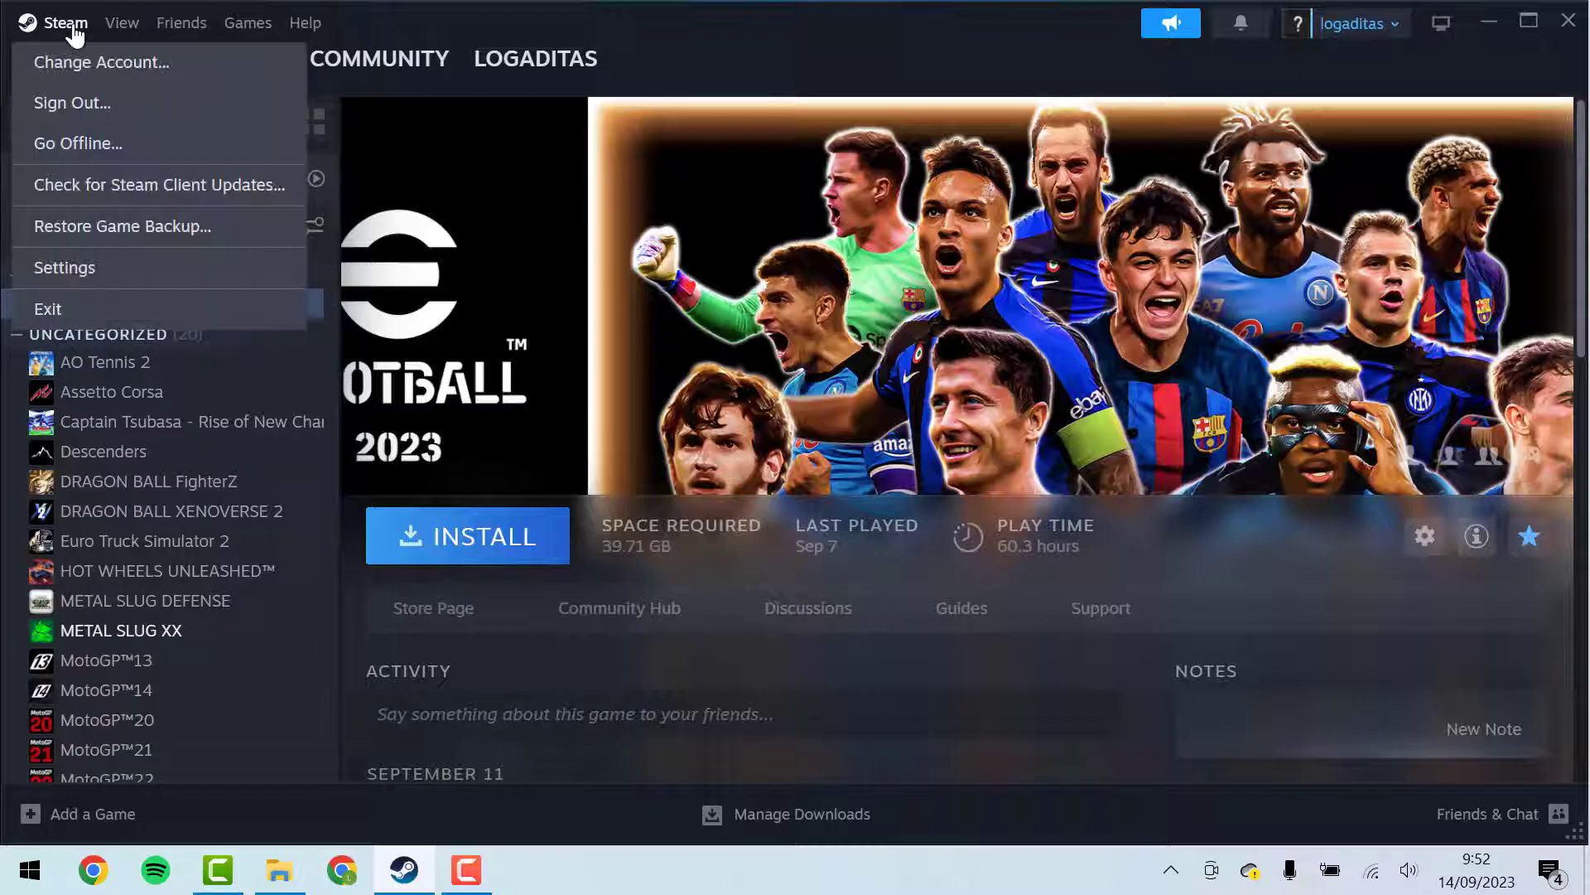
left_click(123, 268)
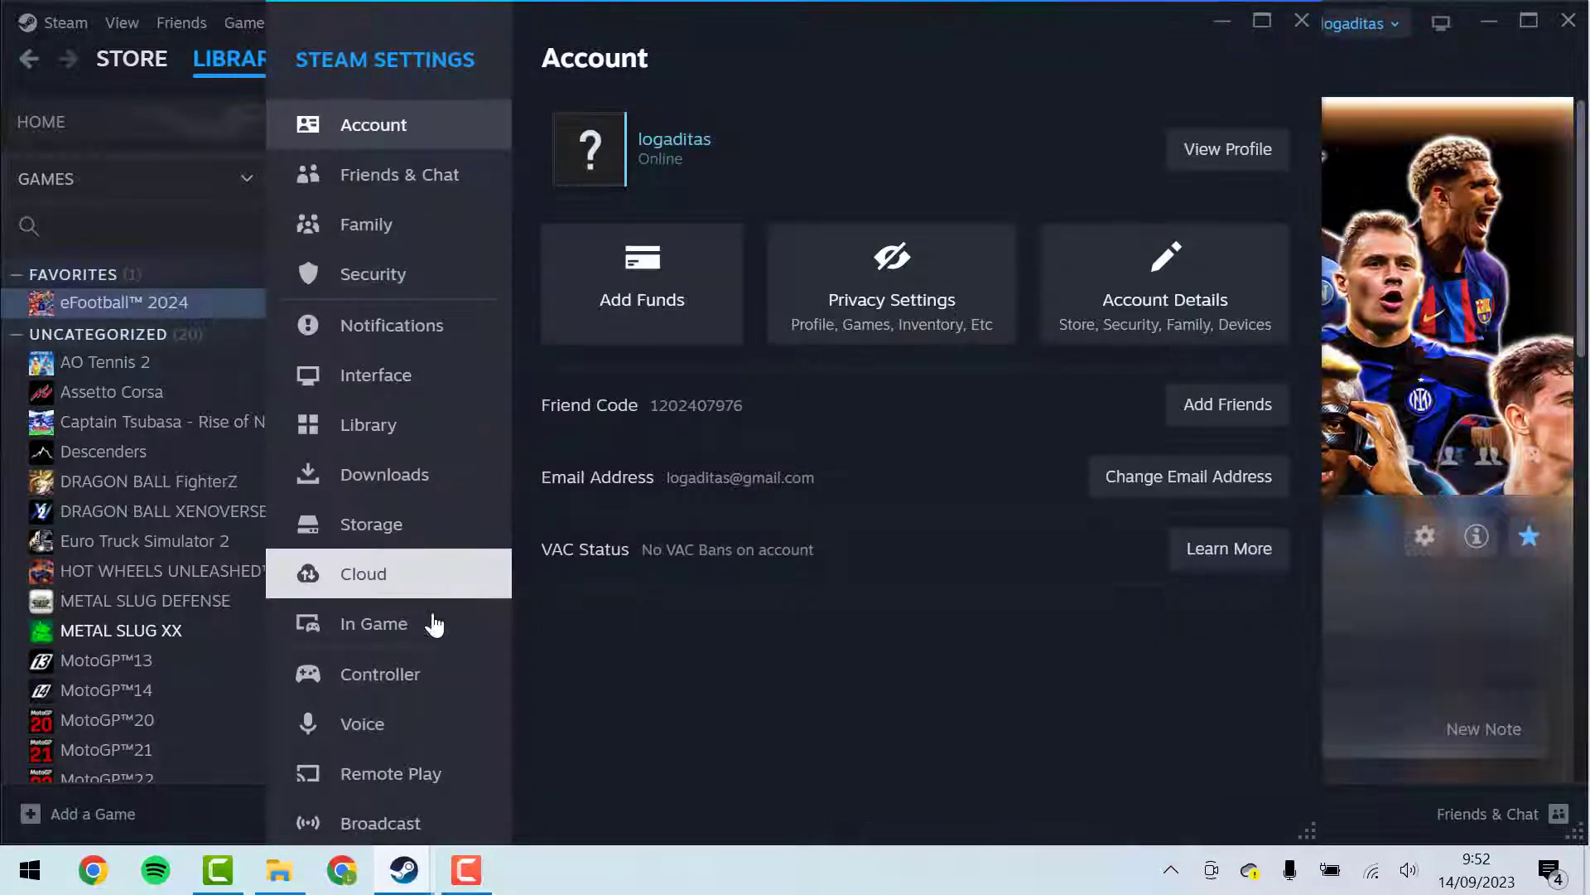
left_click(391, 547)
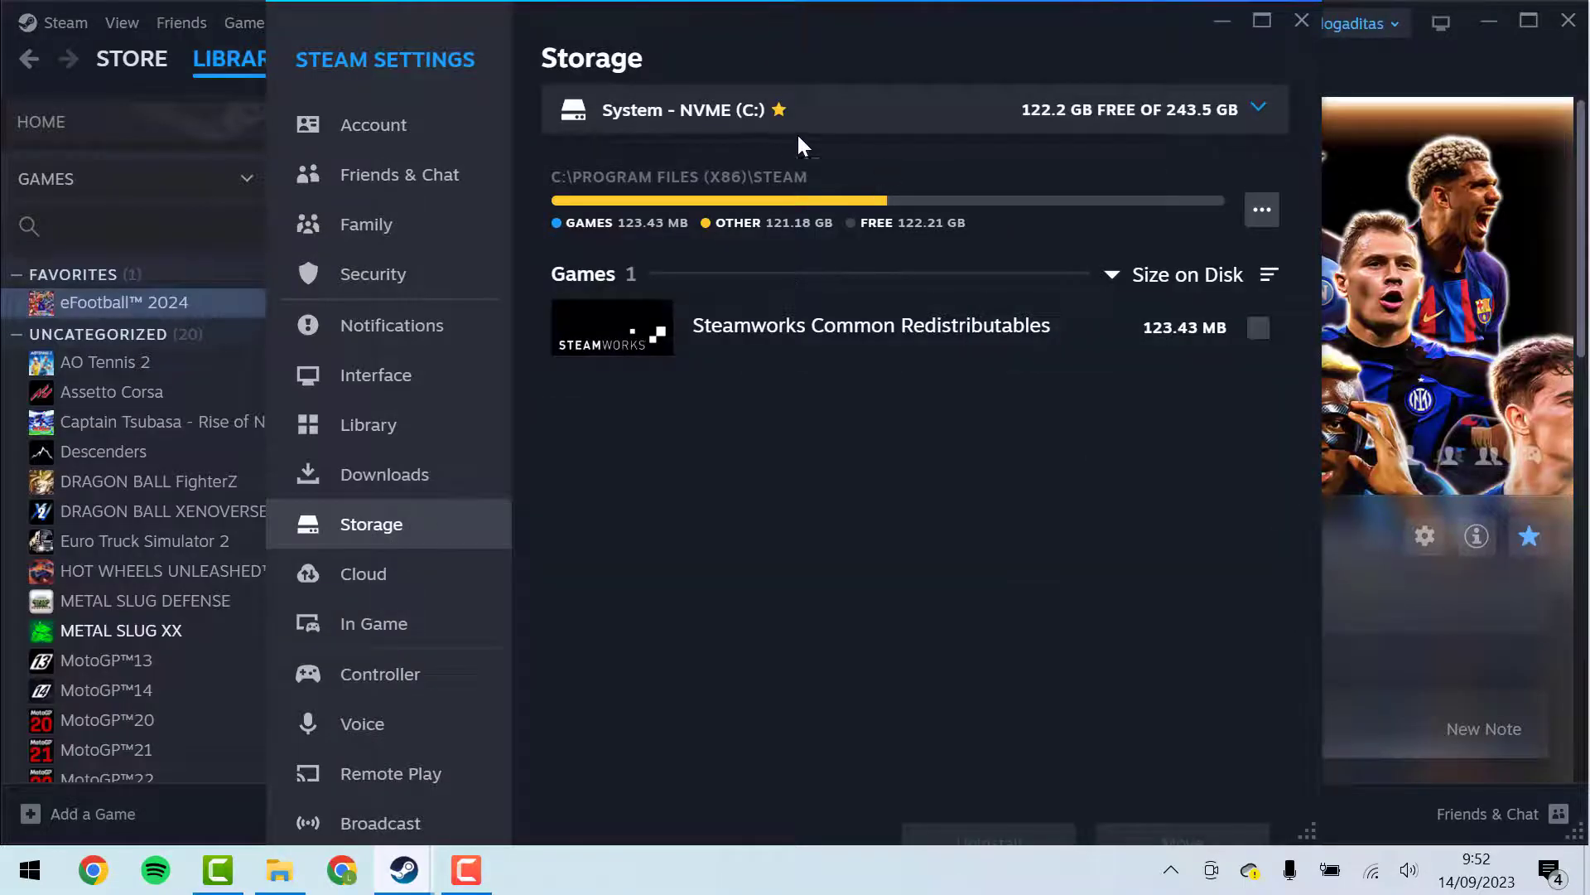
left_click(1267, 212)
left_click(1263, 116)
left_click(748, 282)
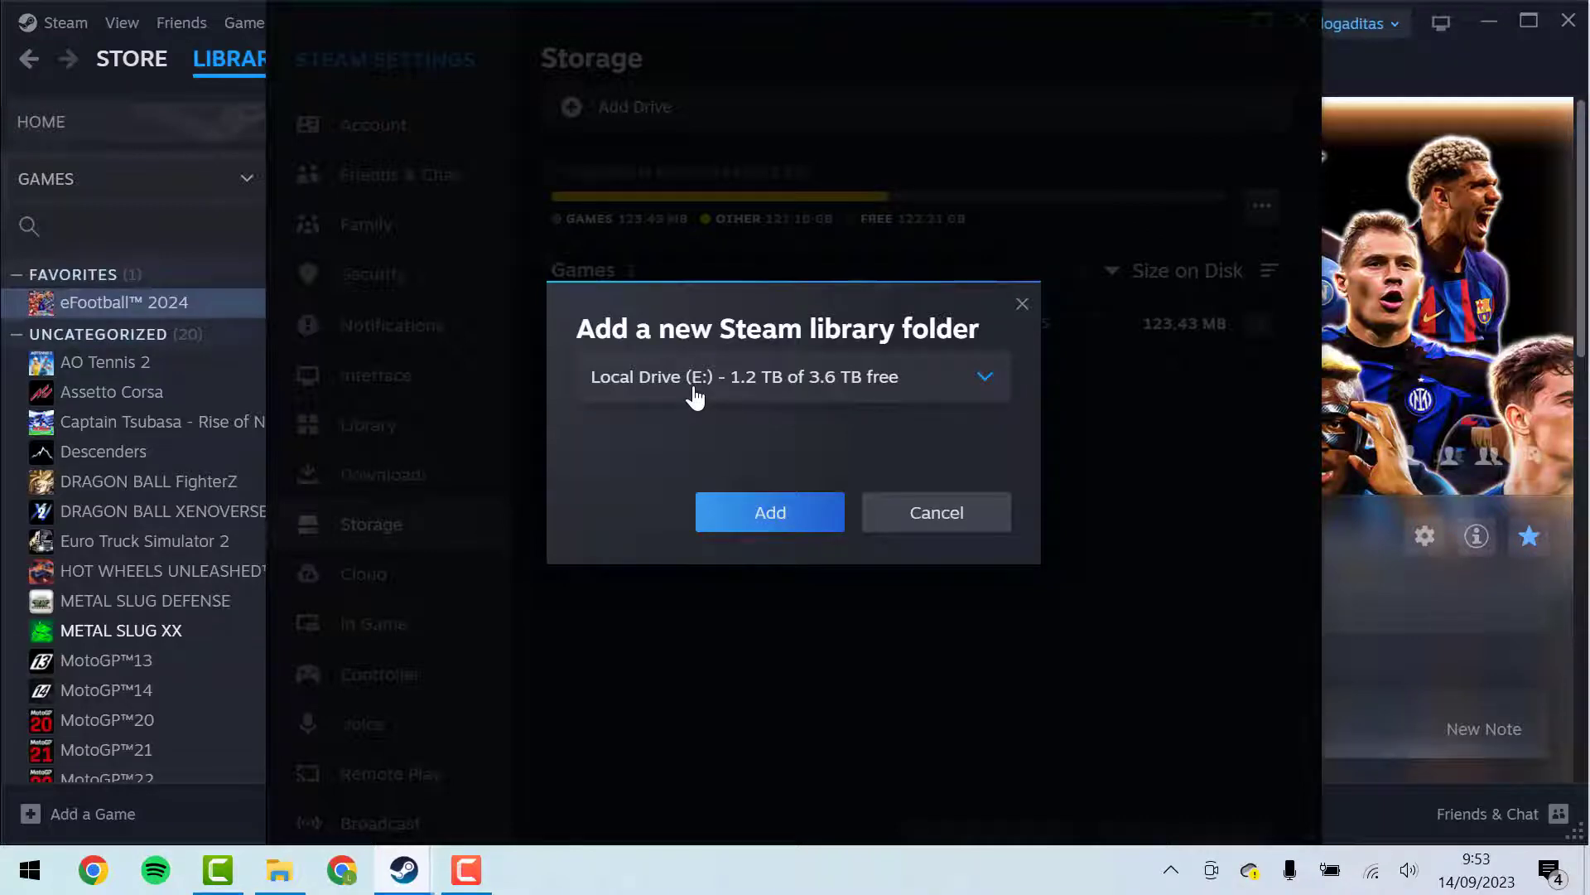
left_click(261, 884)
left_click(263, 882)
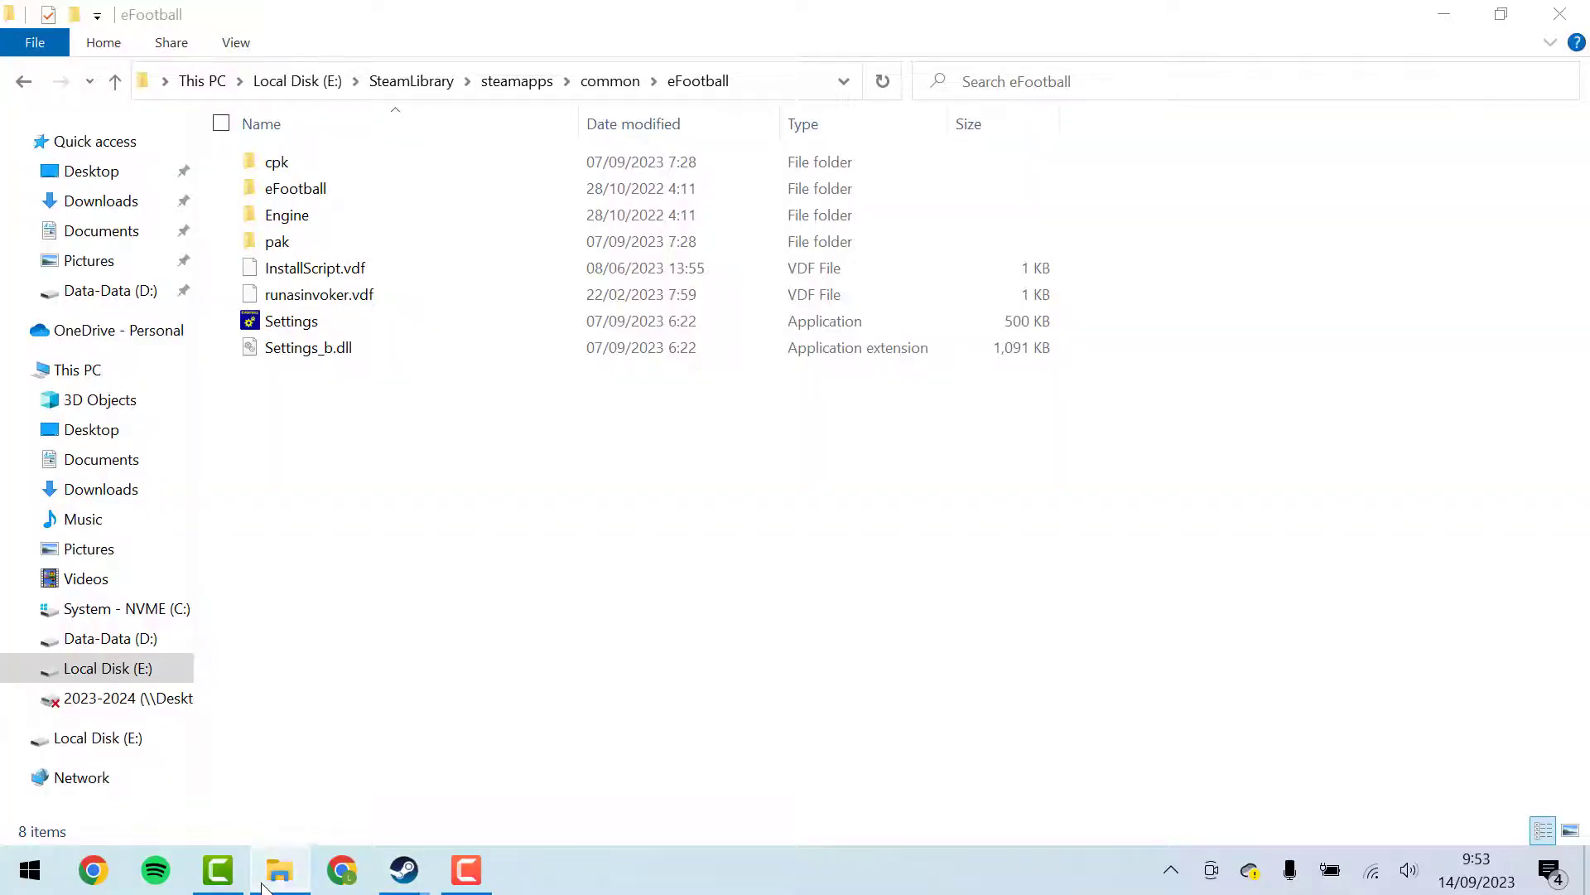
left_click(767, 529)
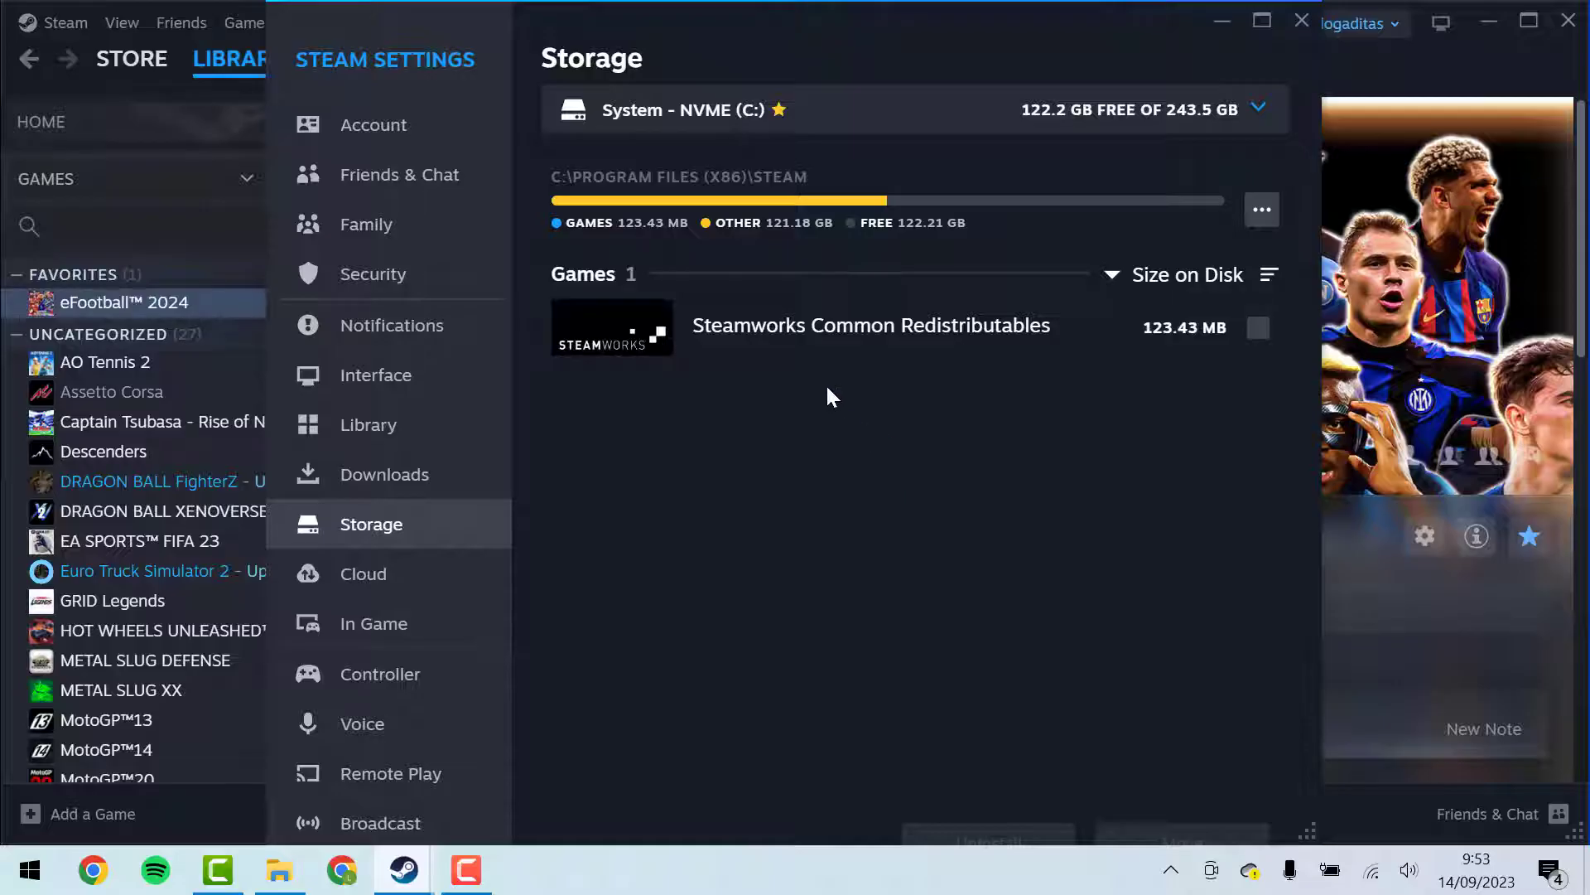
- Check the library pages of eFootball 2024, AO Tennis 2, DRAGON BALL XENOVERSE 2 and EA SPORTS FIFA 23
left_click(149, 317)
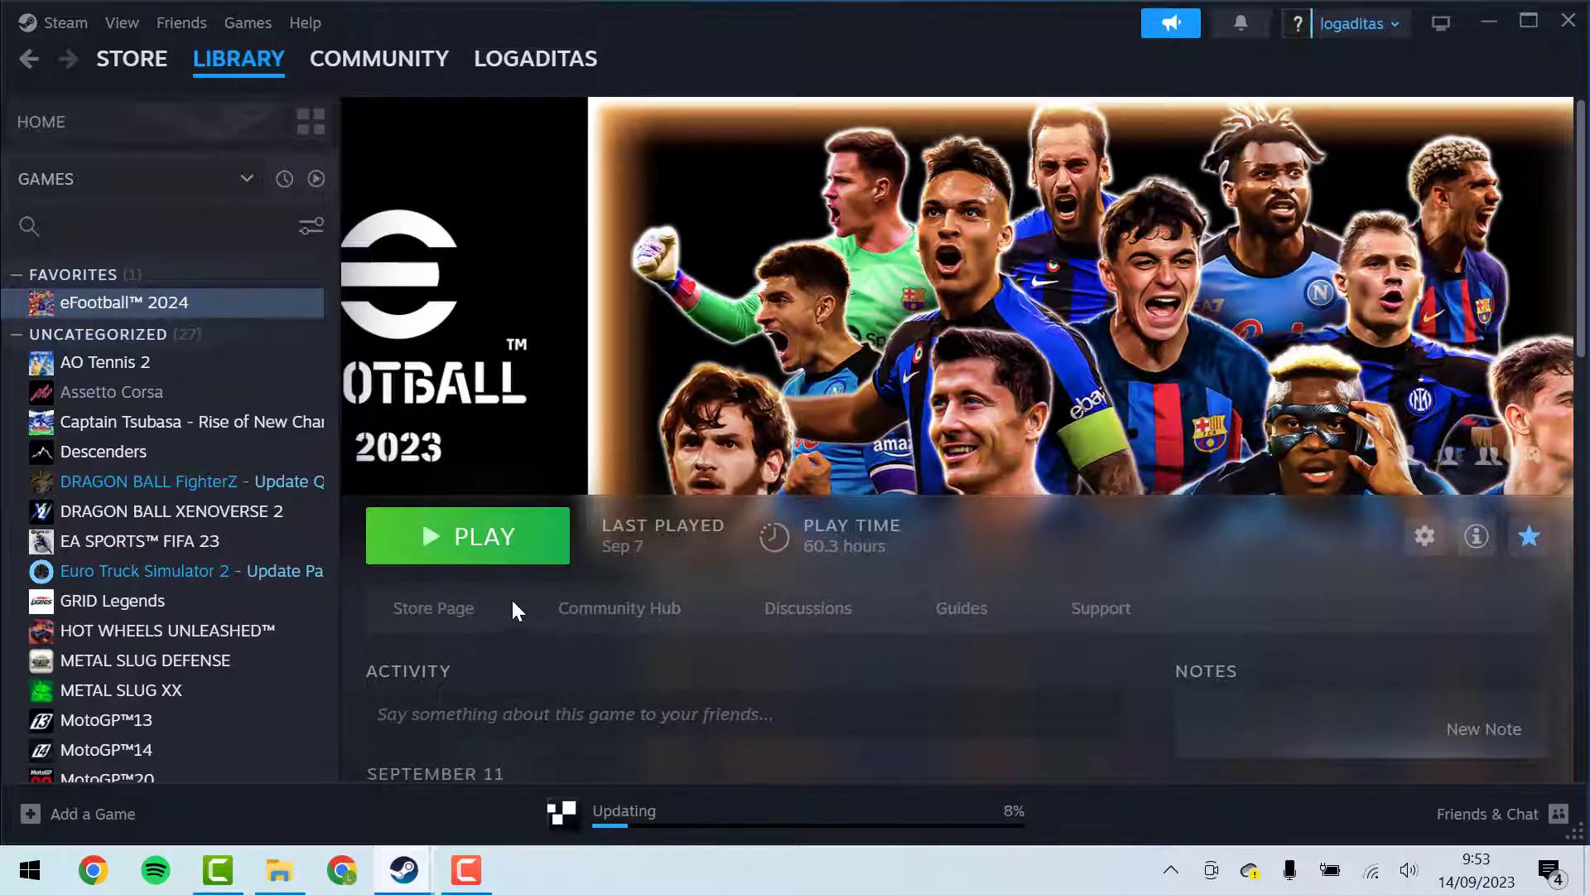
scroll(808, 711, "down", 3)
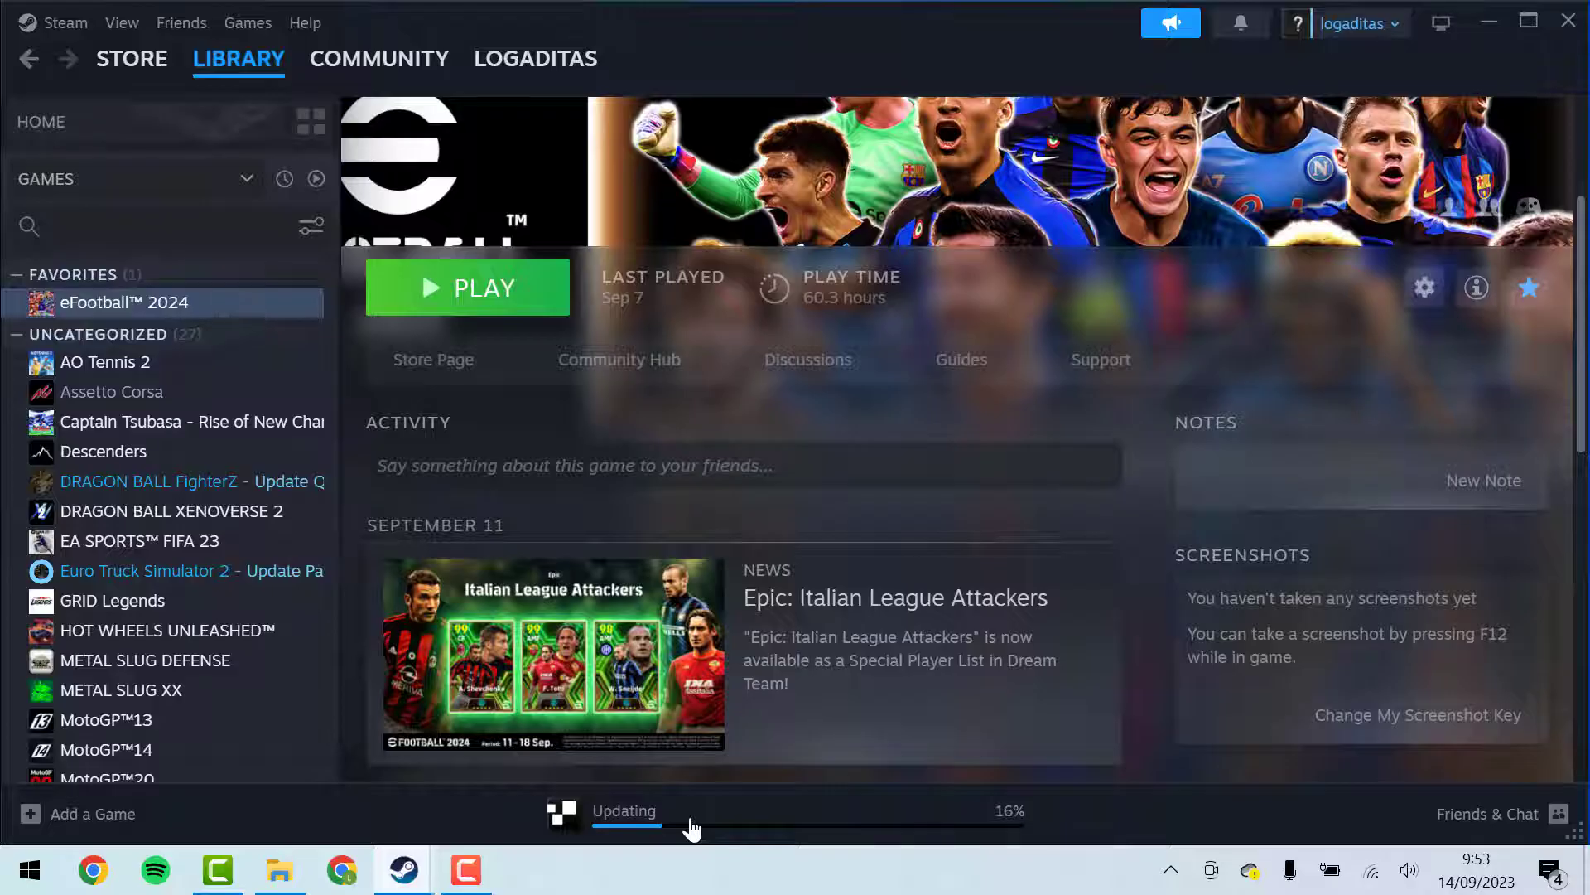
scroll(511, 504, "up", 3)
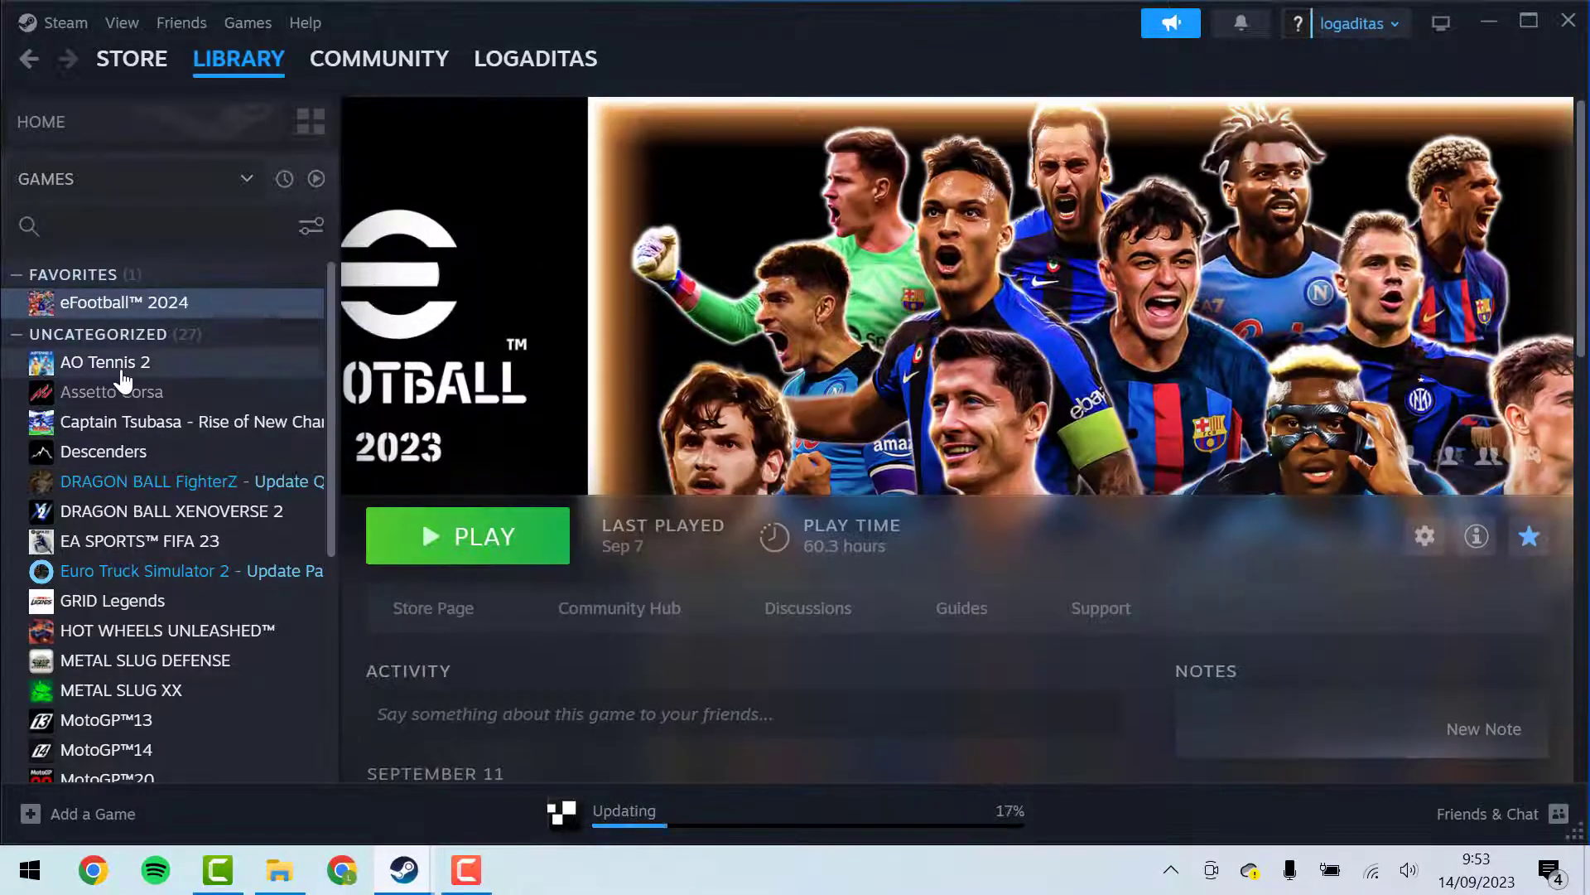
left_click(130, 372)
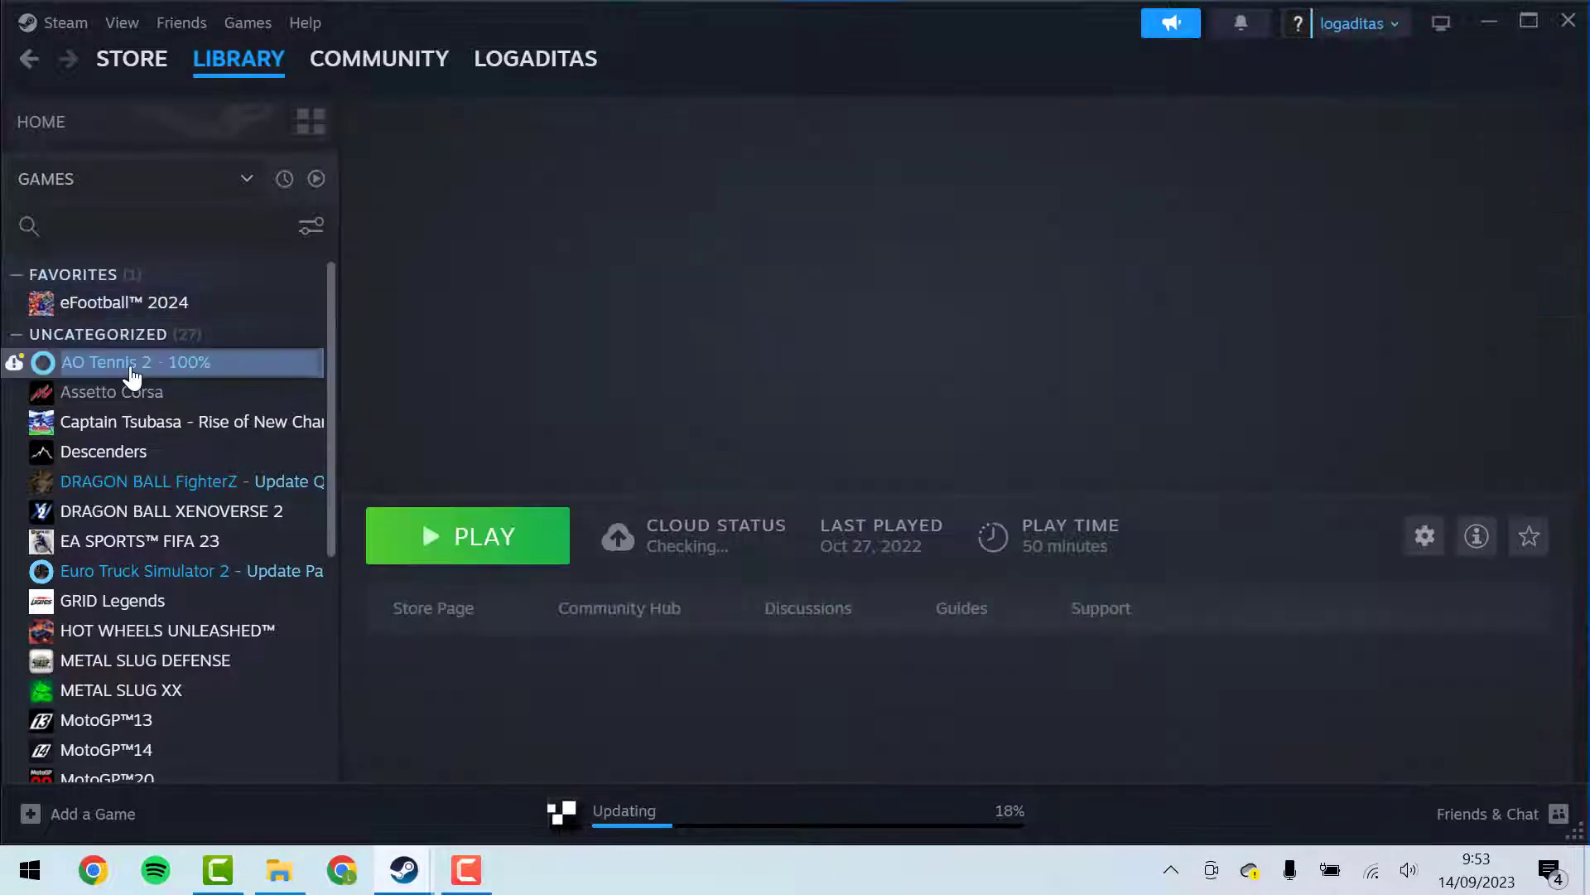
left_click(157, 512)
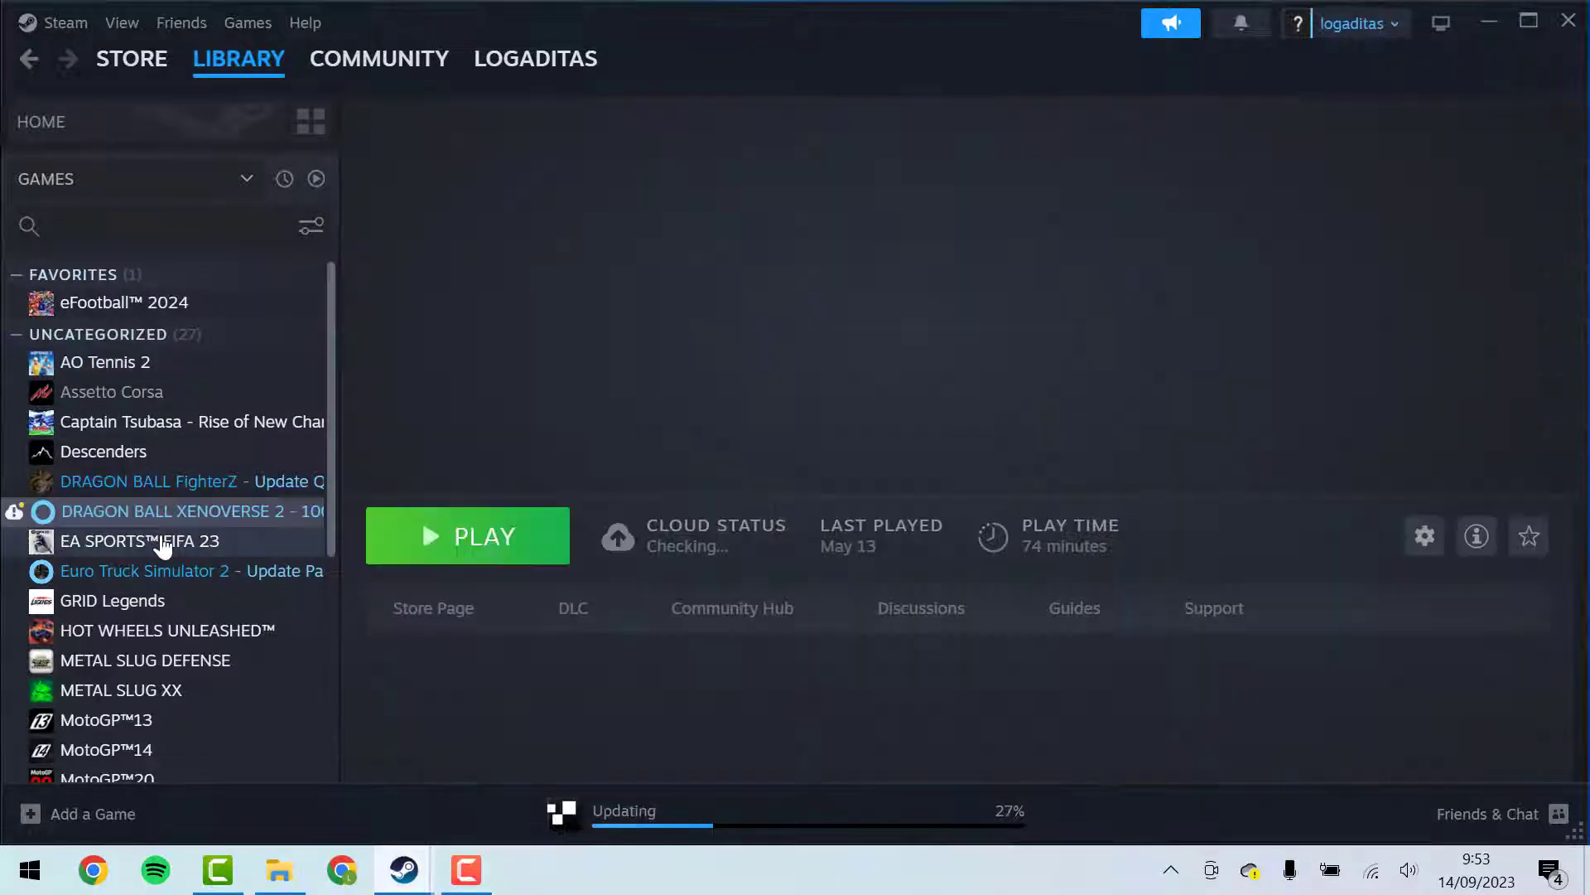
left_click(163, 543)
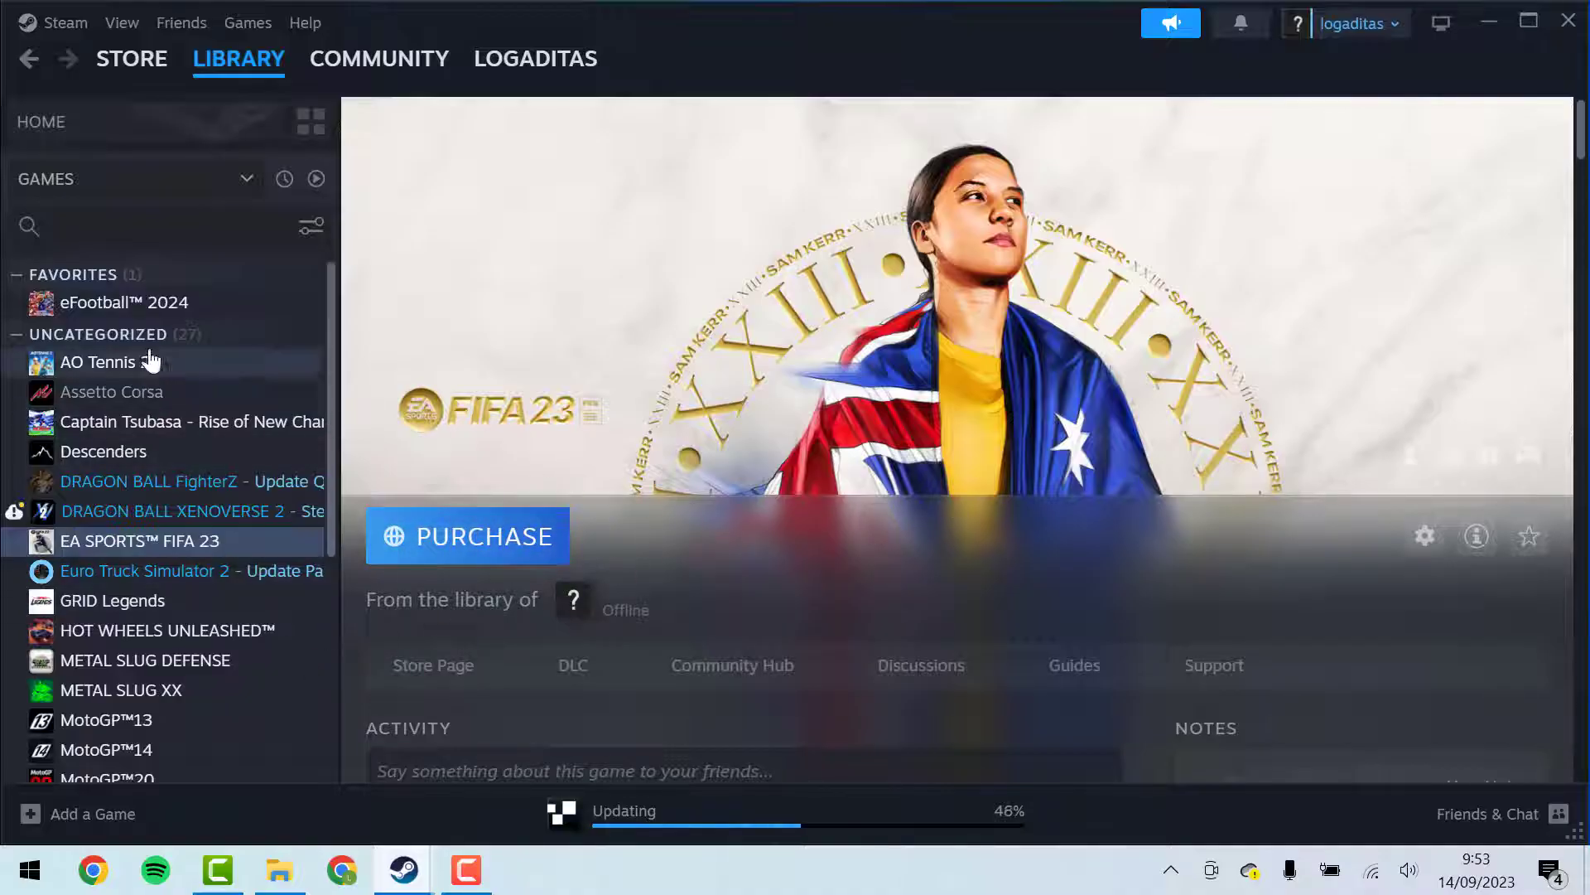
- Open the local files folder of eFootball 2024 from its library page and maximize the folder window
left_click(162, 312)
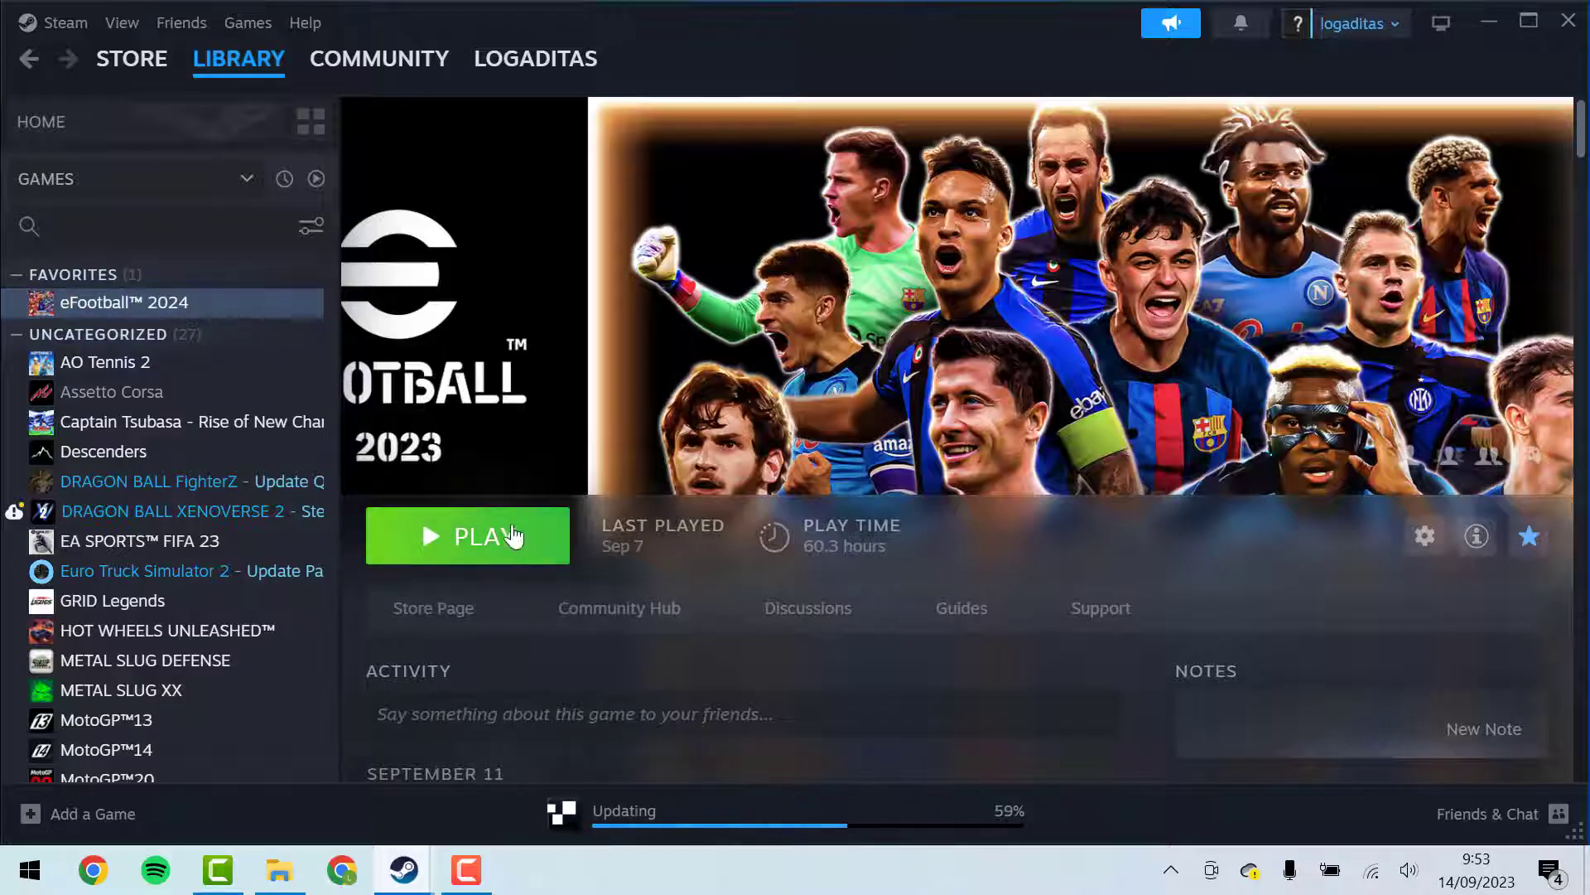
left_click(1422, 553)
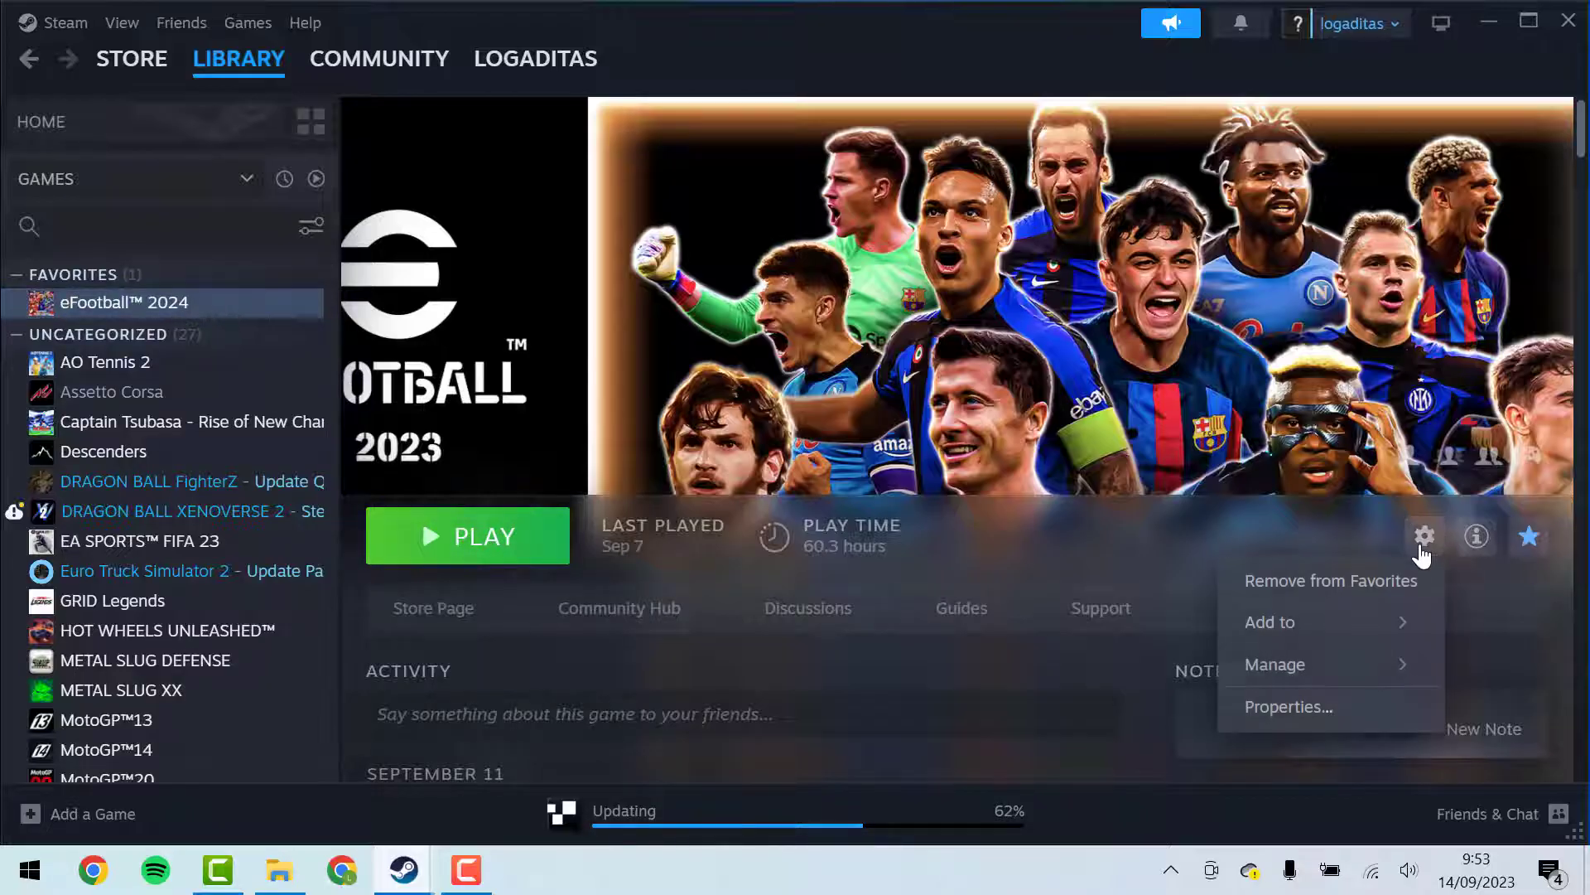
mouse_move(1361, 678)
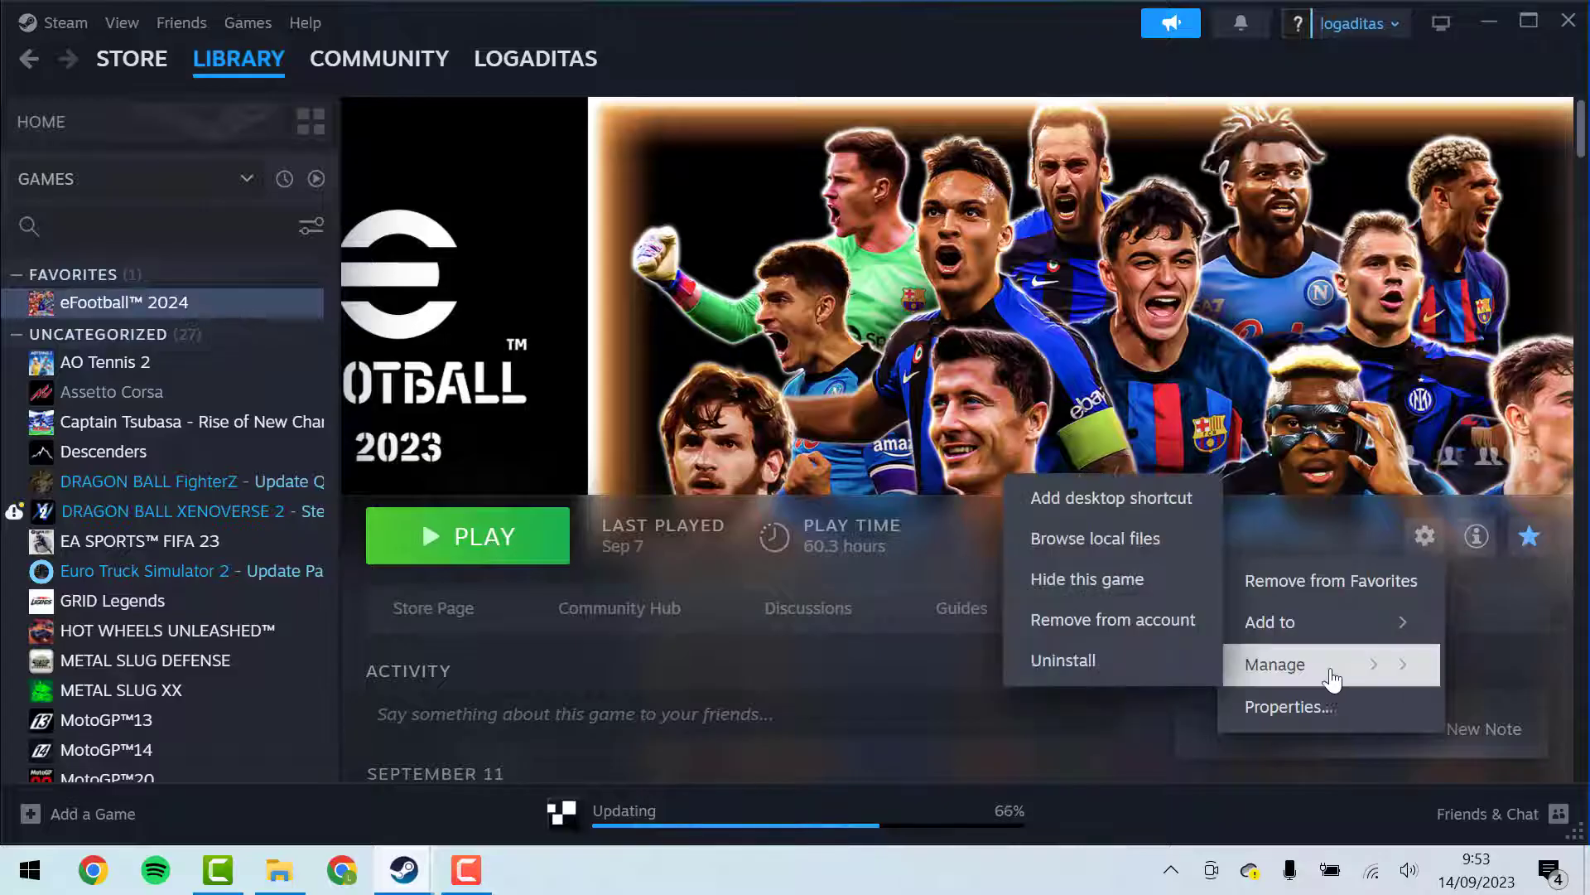
left_click(1074, 548)
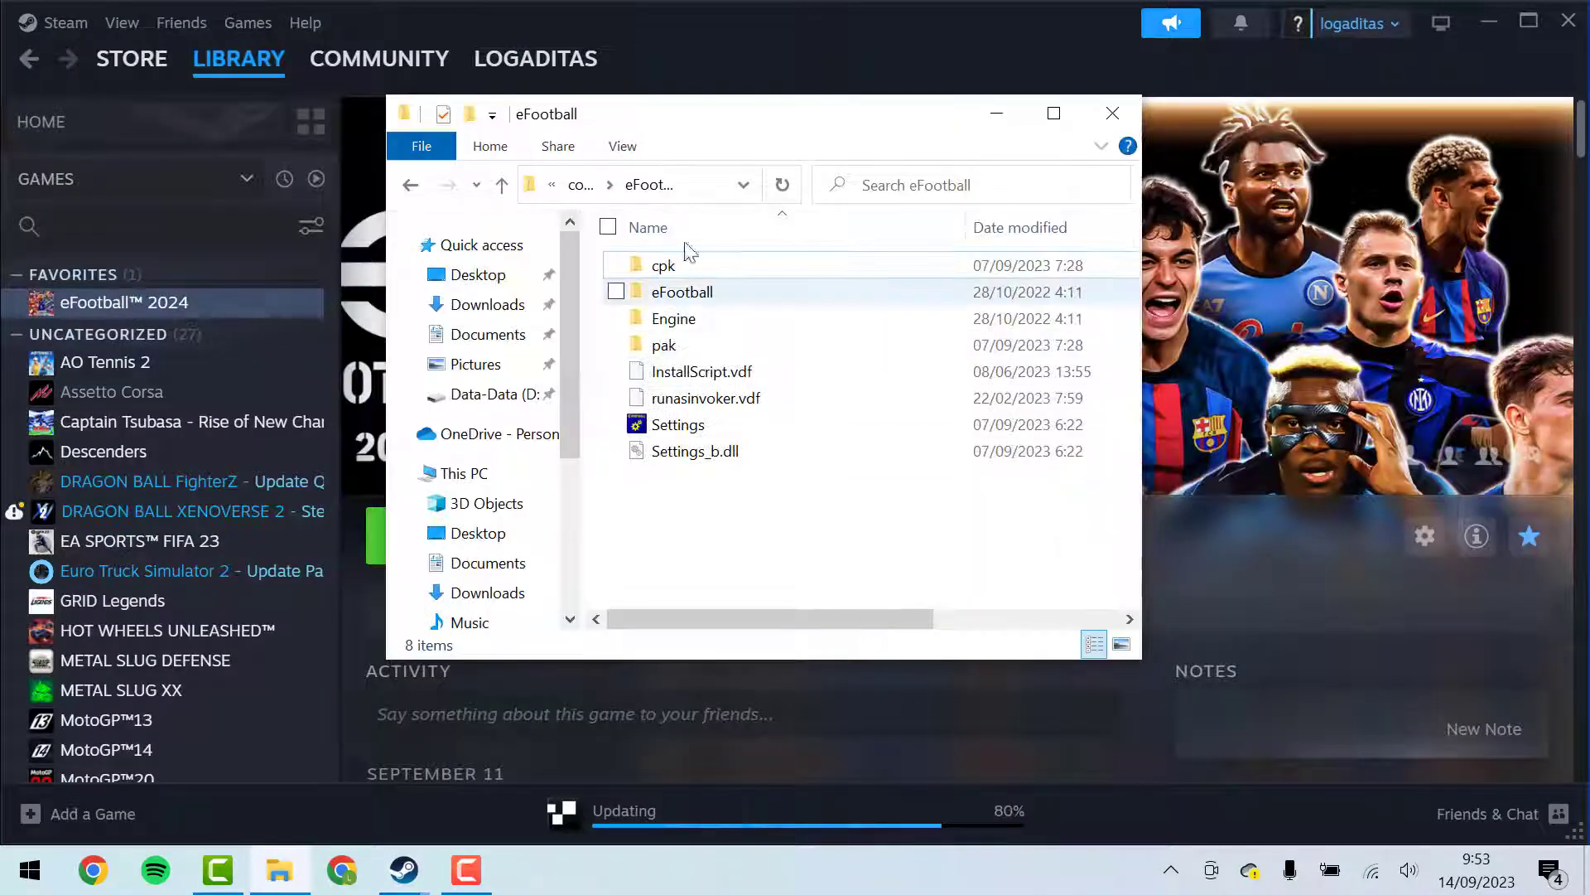
left_click(1054, 113)
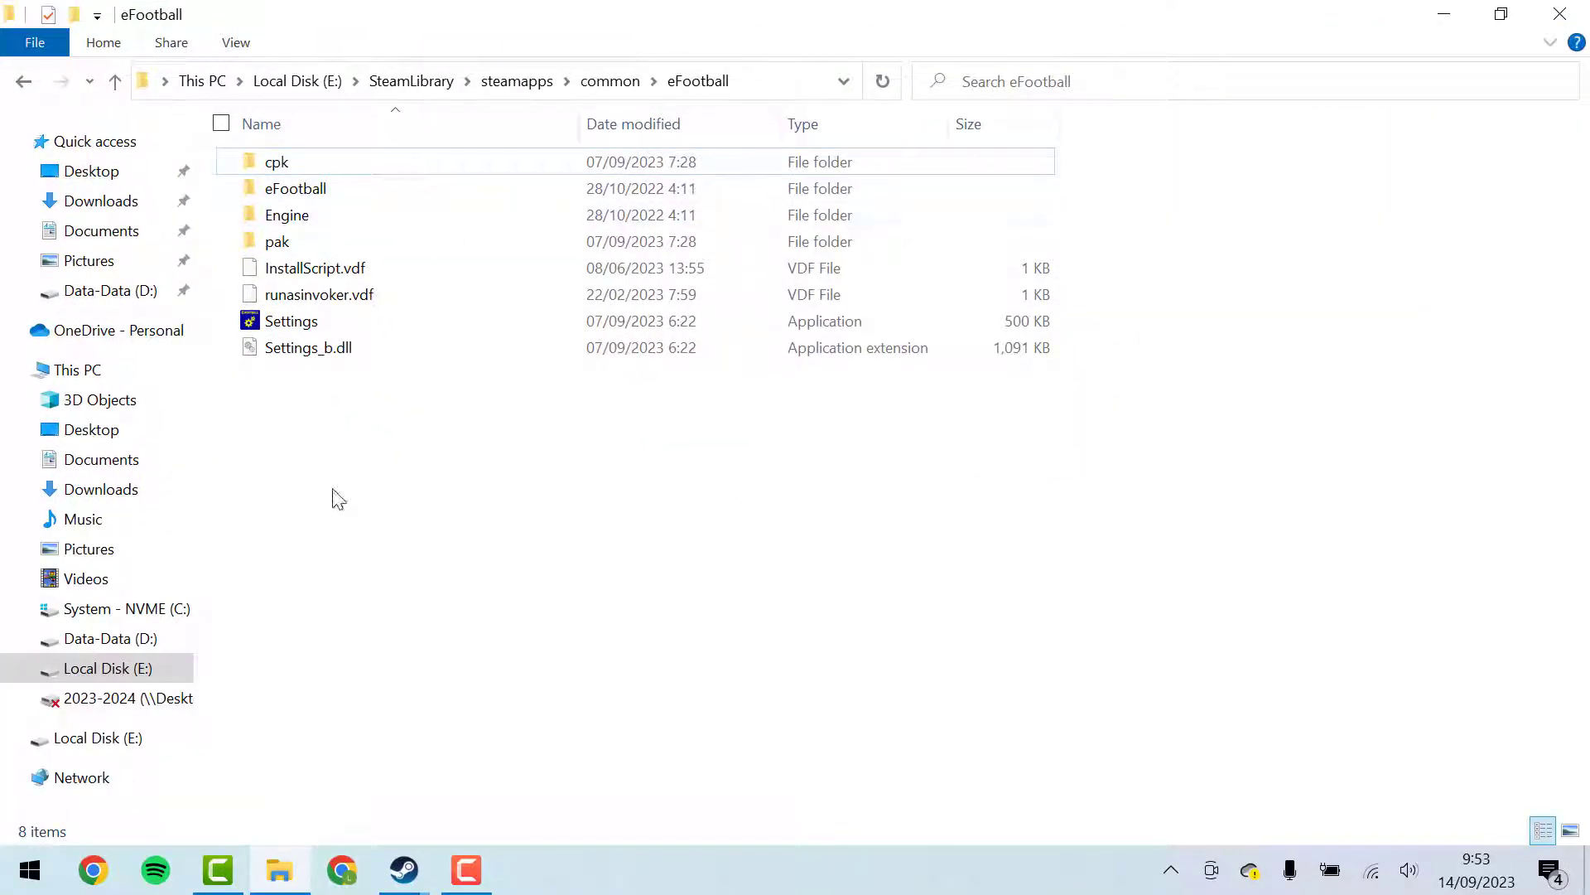
- Launch the Settings application from the eFootball folder and bring its window to the front
left_click(296, 329)
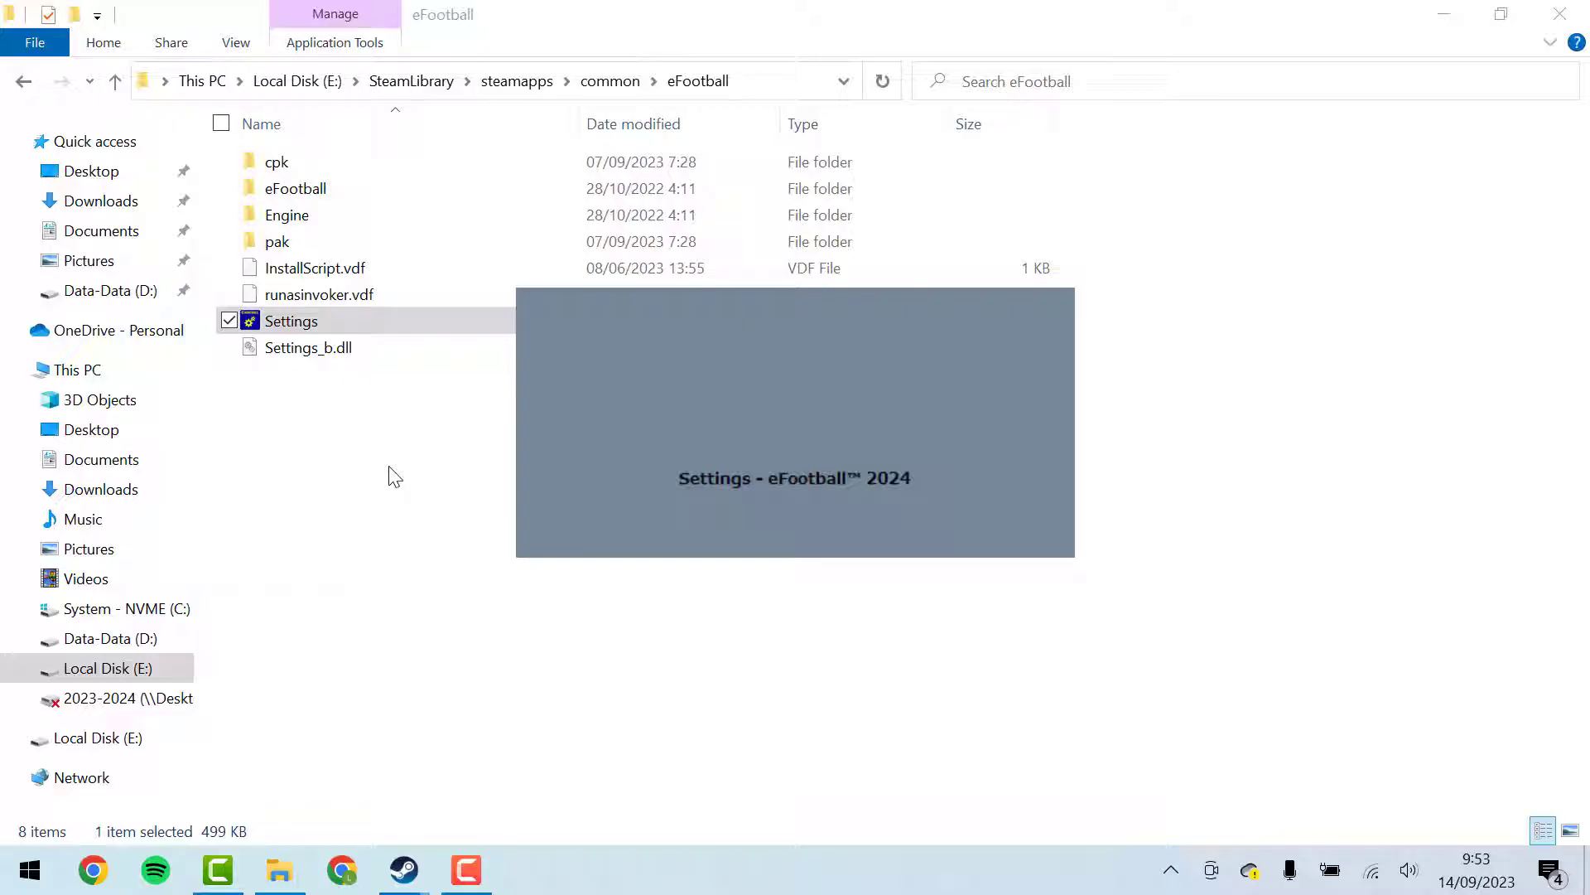
left_click(291, 330)
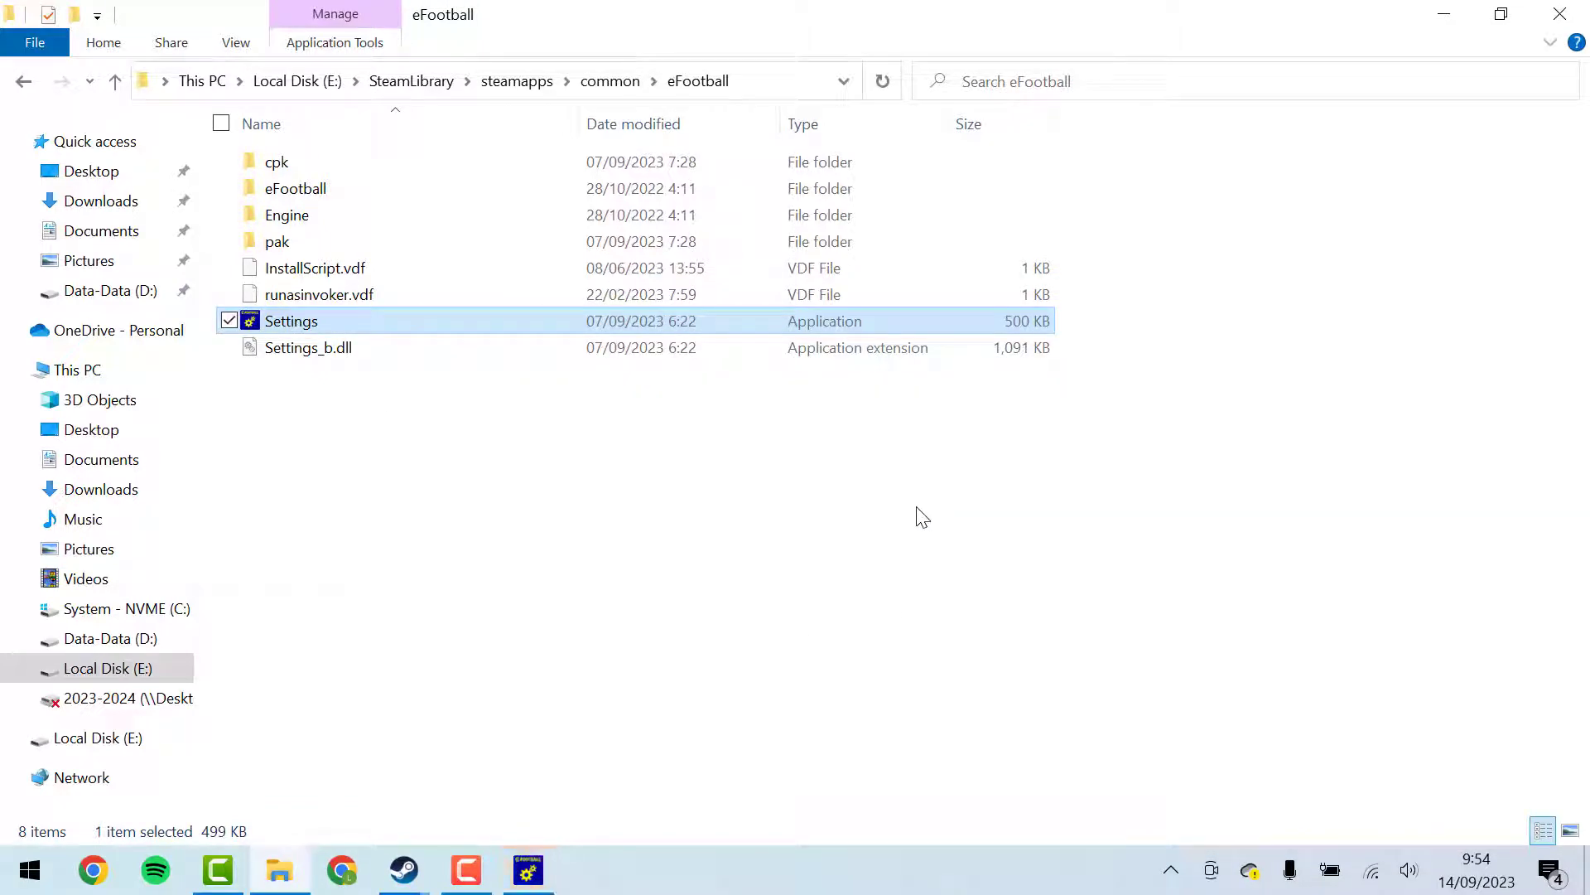
left_click(535, 868)
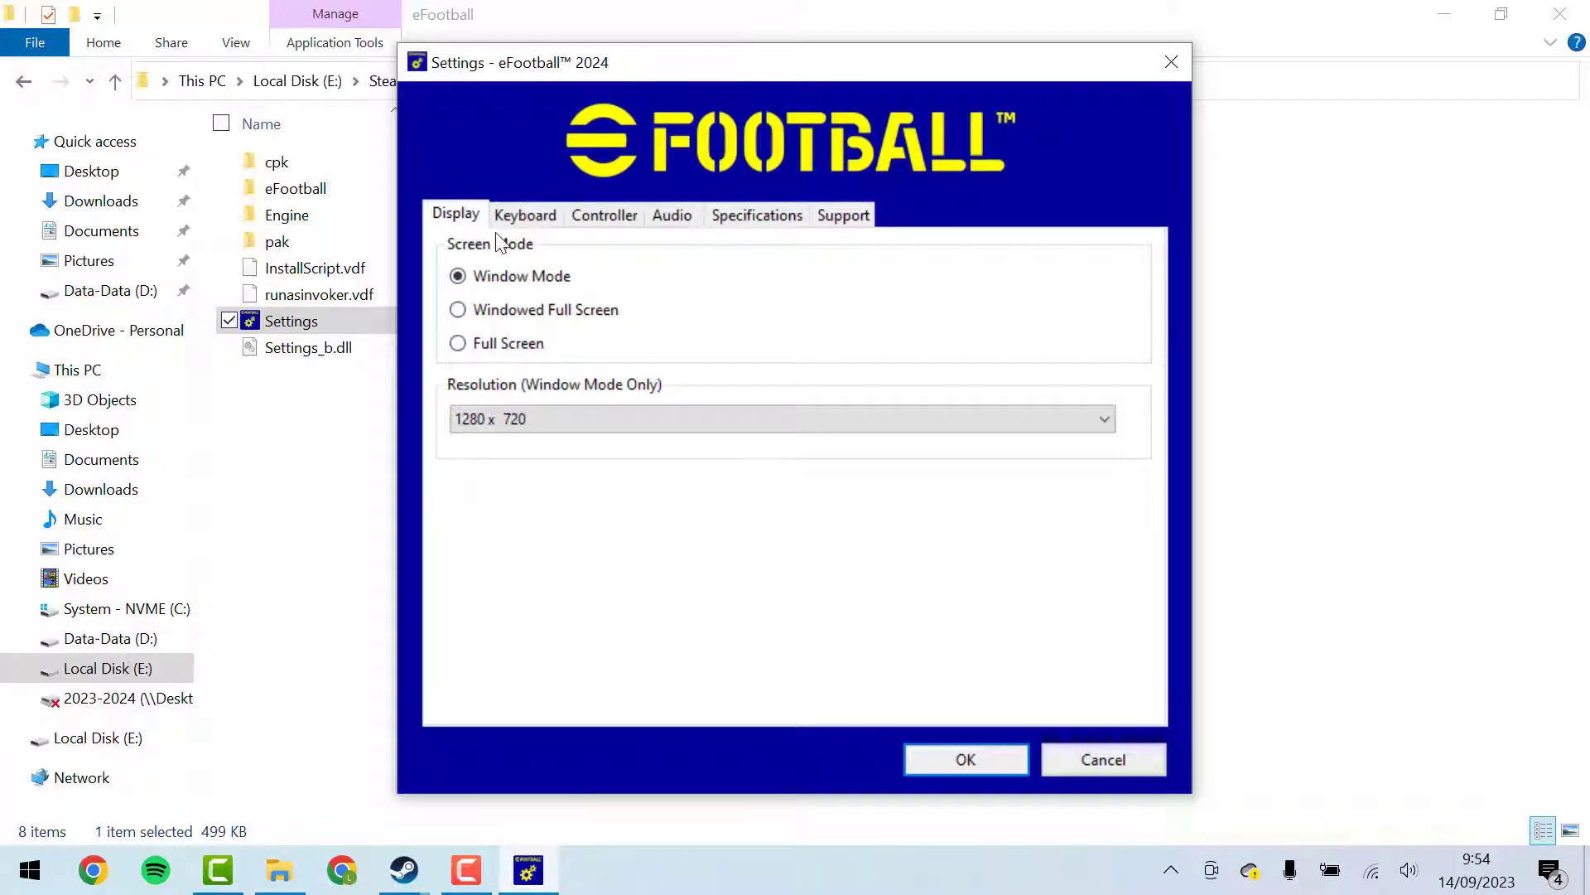
- Compare the specification ratings of the Intel(R) UHD Graphics 620 and NVIDIA GeForce 940MX graphics cards
left_click(762, 217)
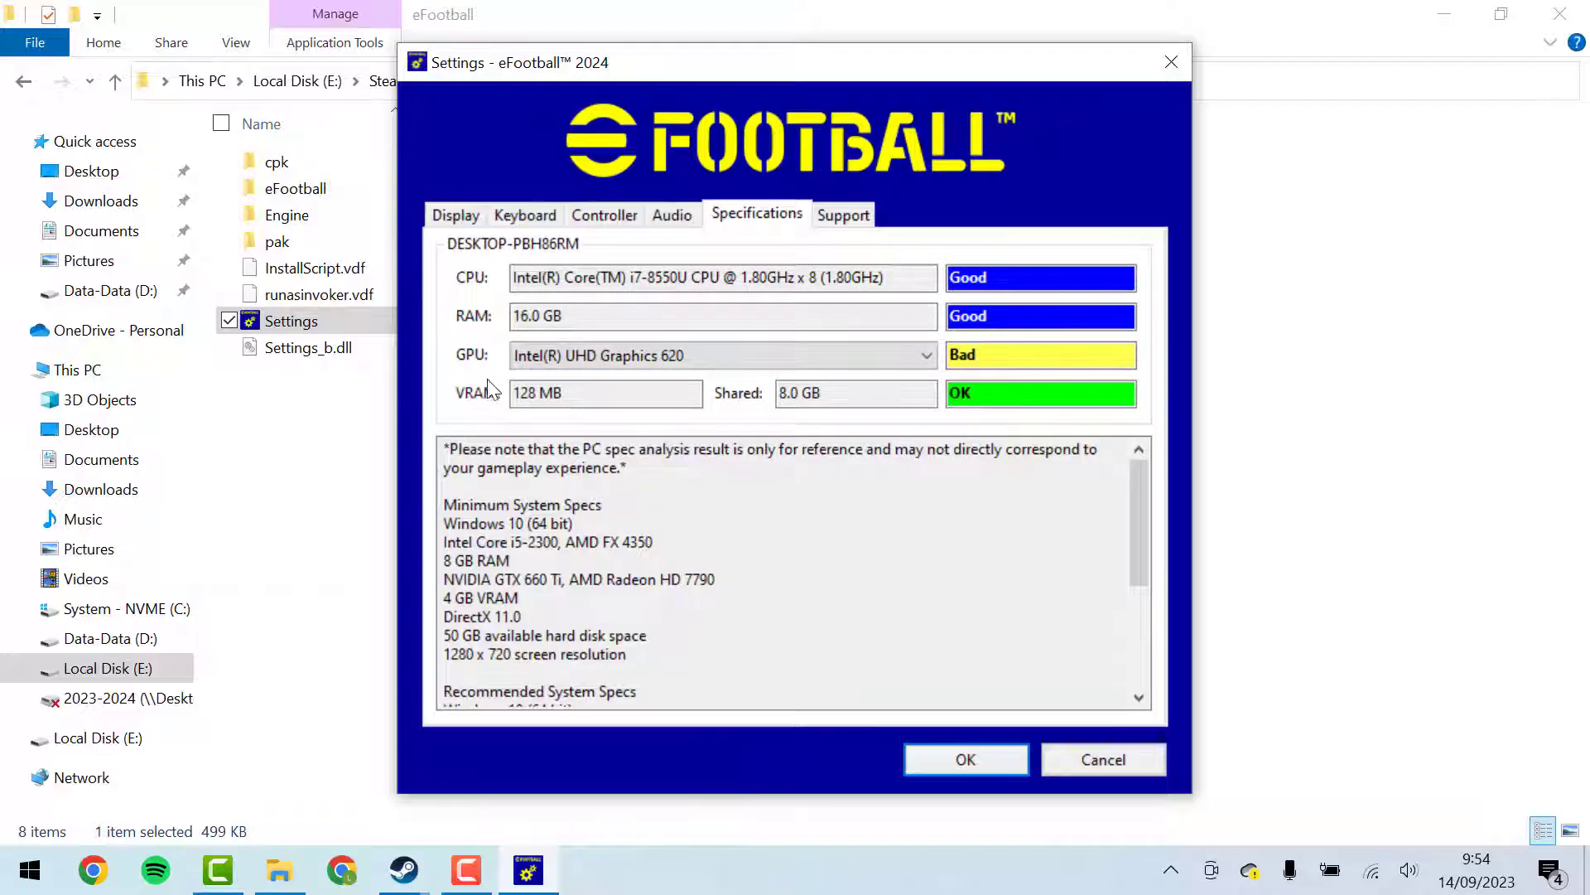
left_click(651, 365)
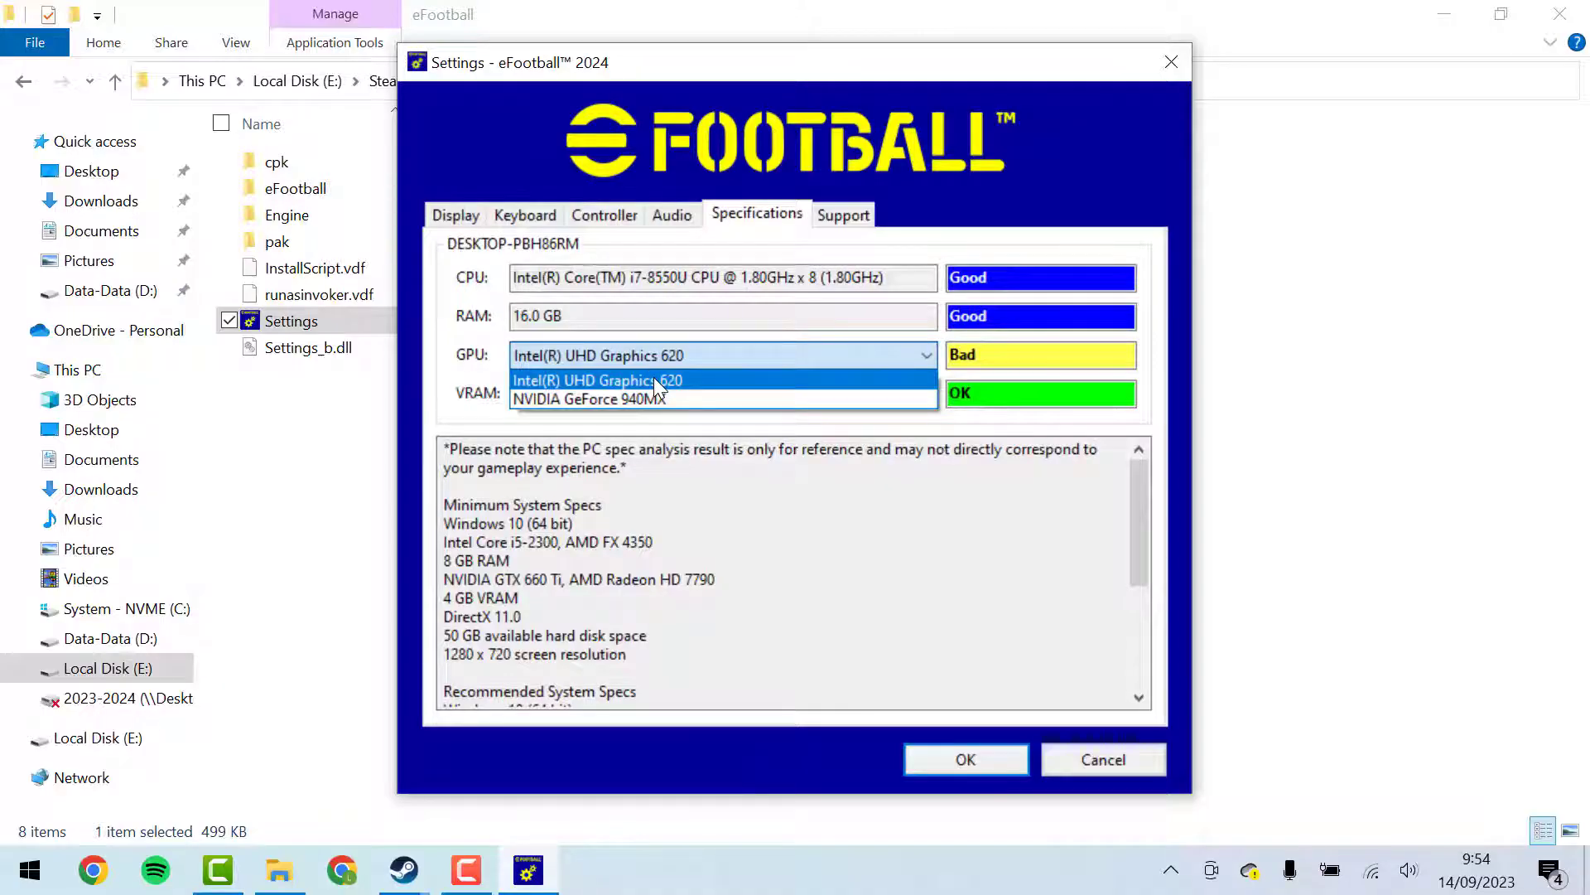
left_click(688, 383)
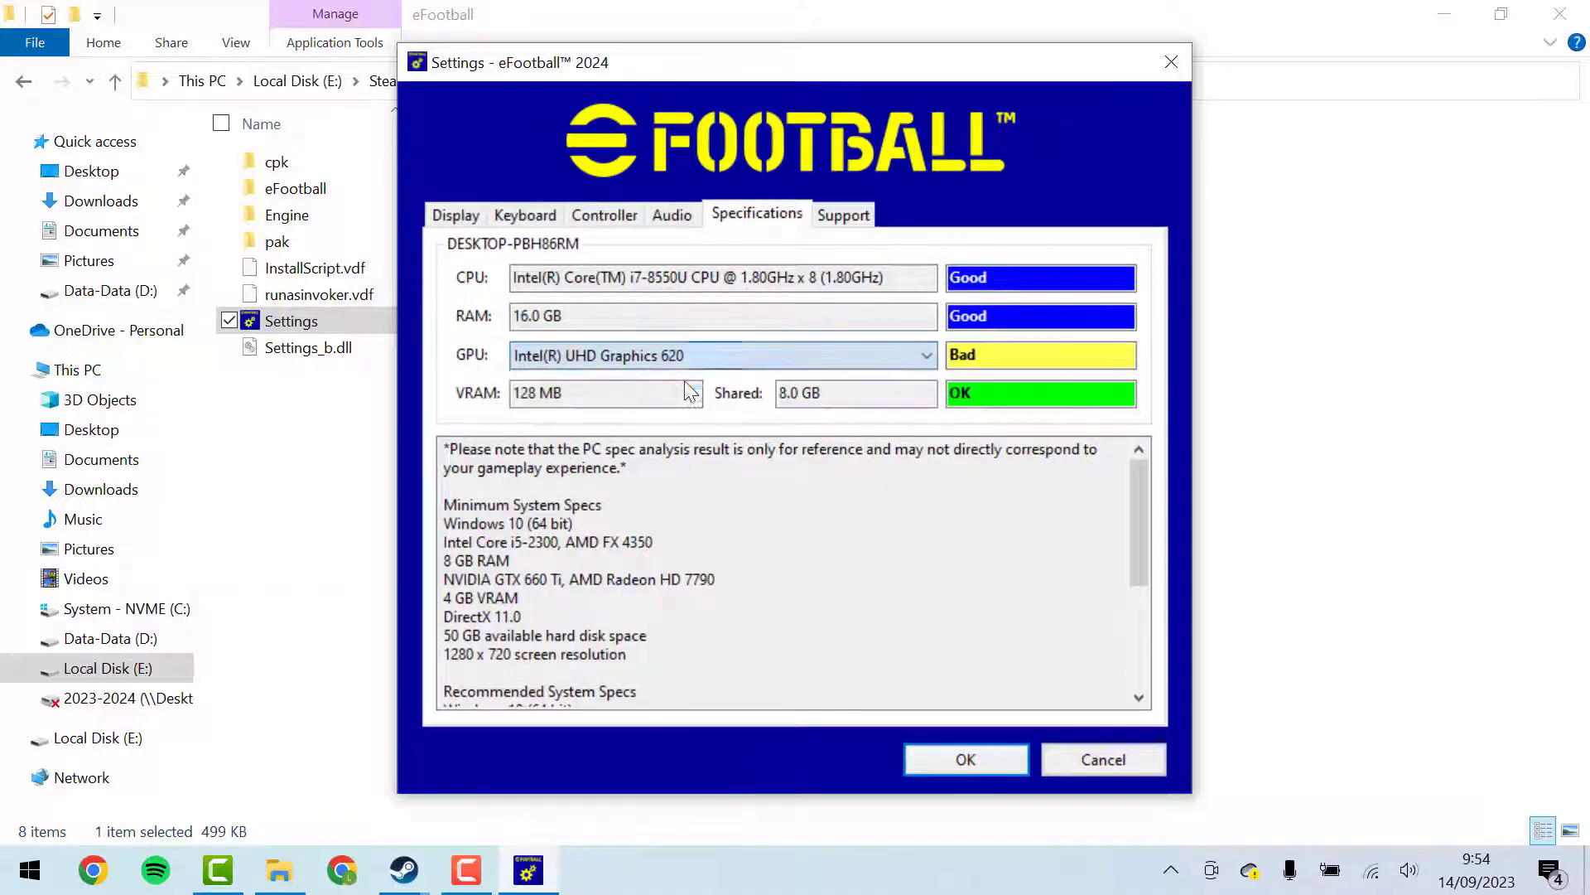
left_click(708, 361)
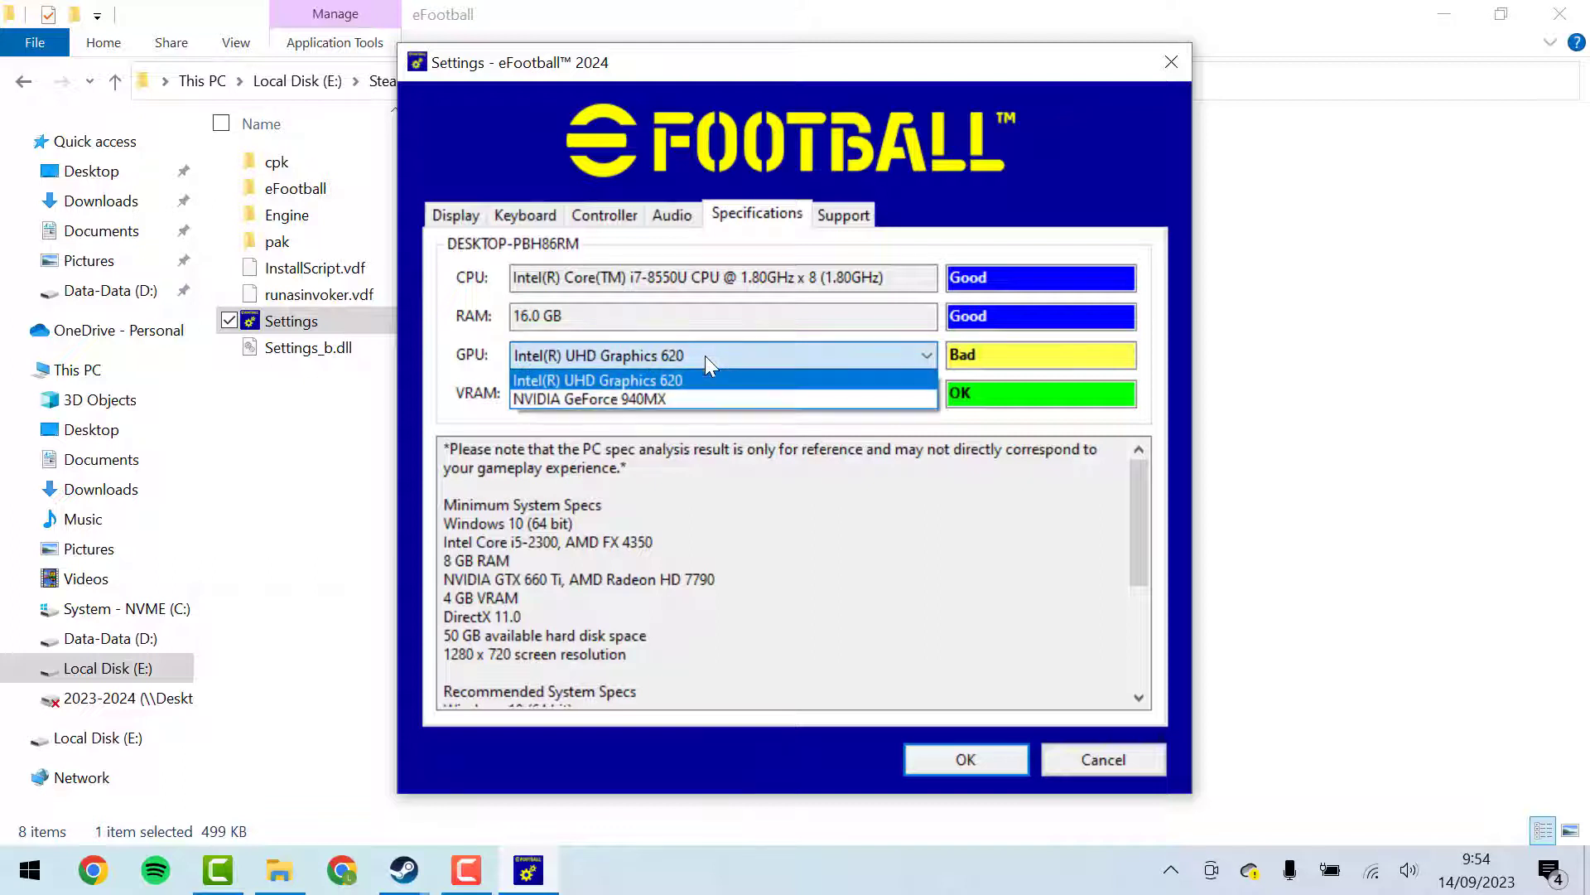
left_click(671, 397)
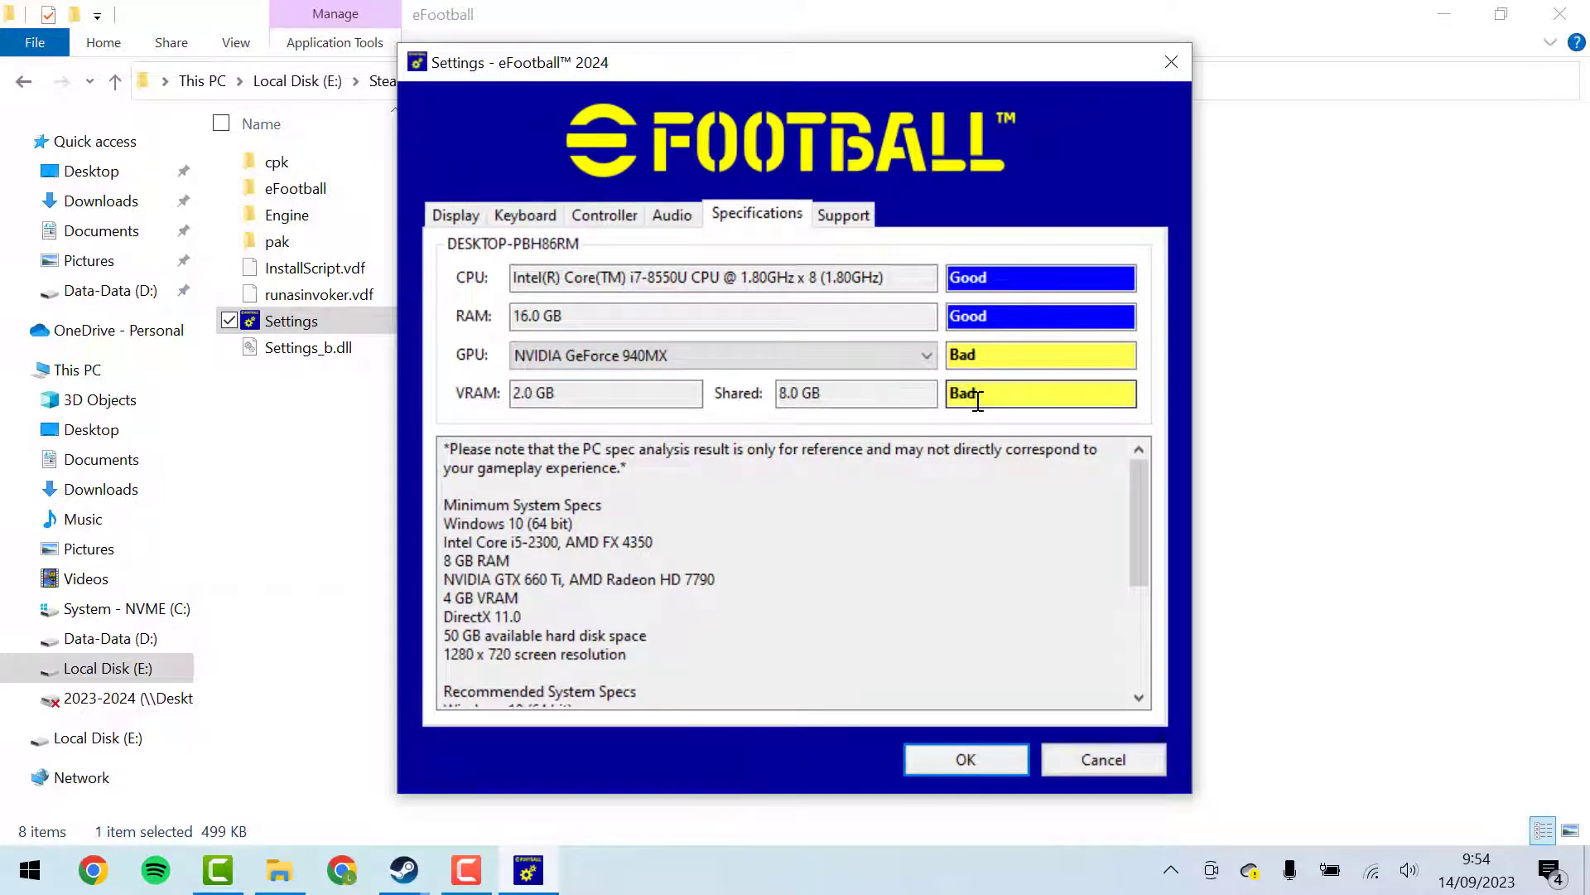
left_click(924, 358)
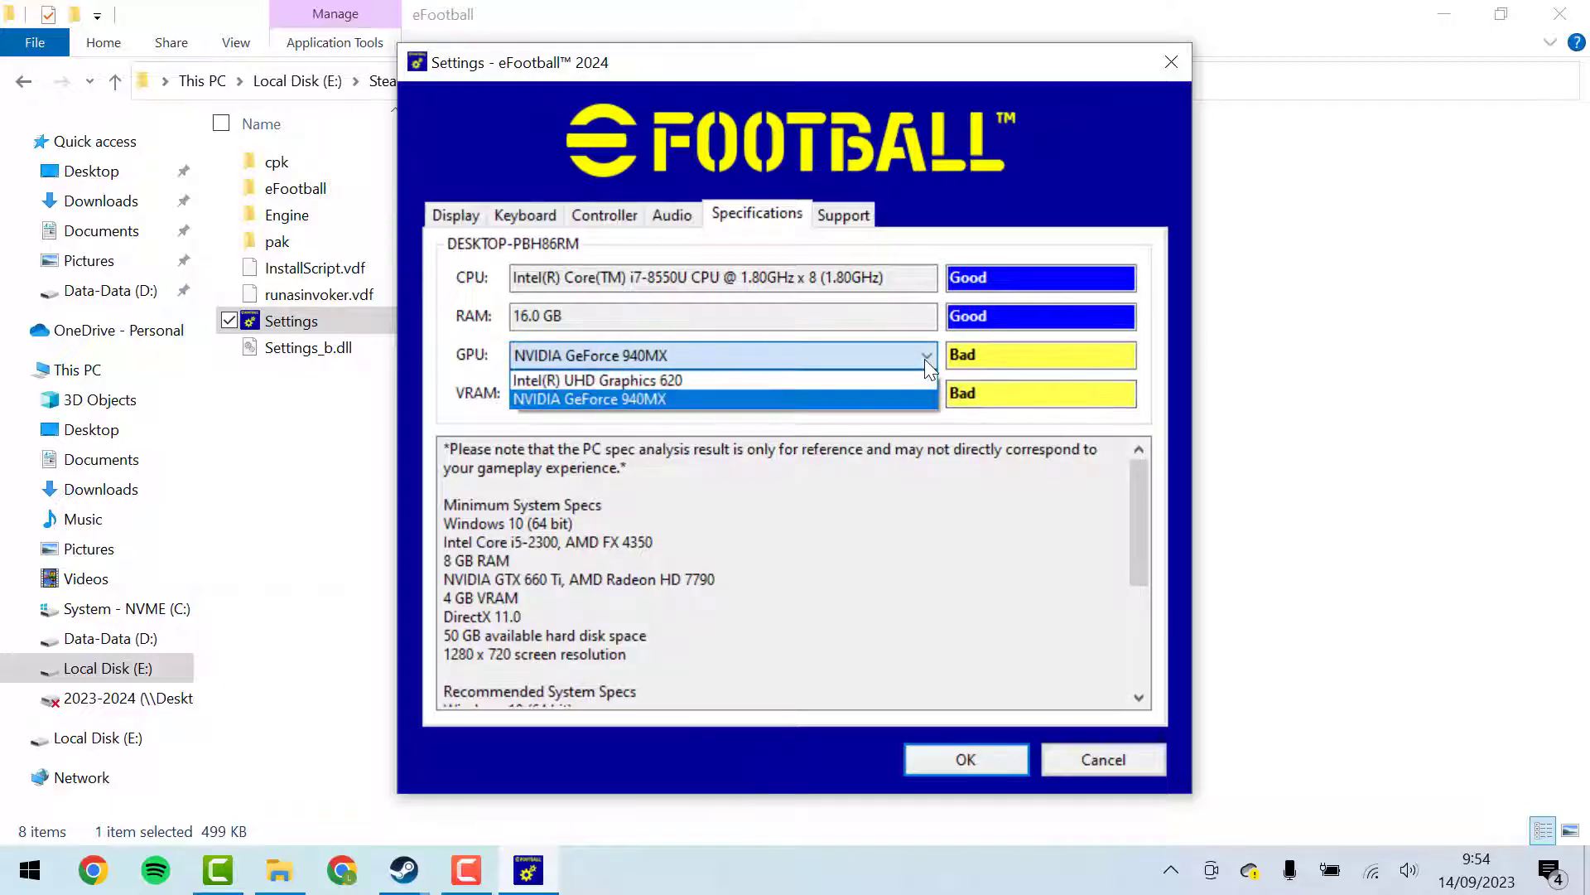
left_click(818, 379)
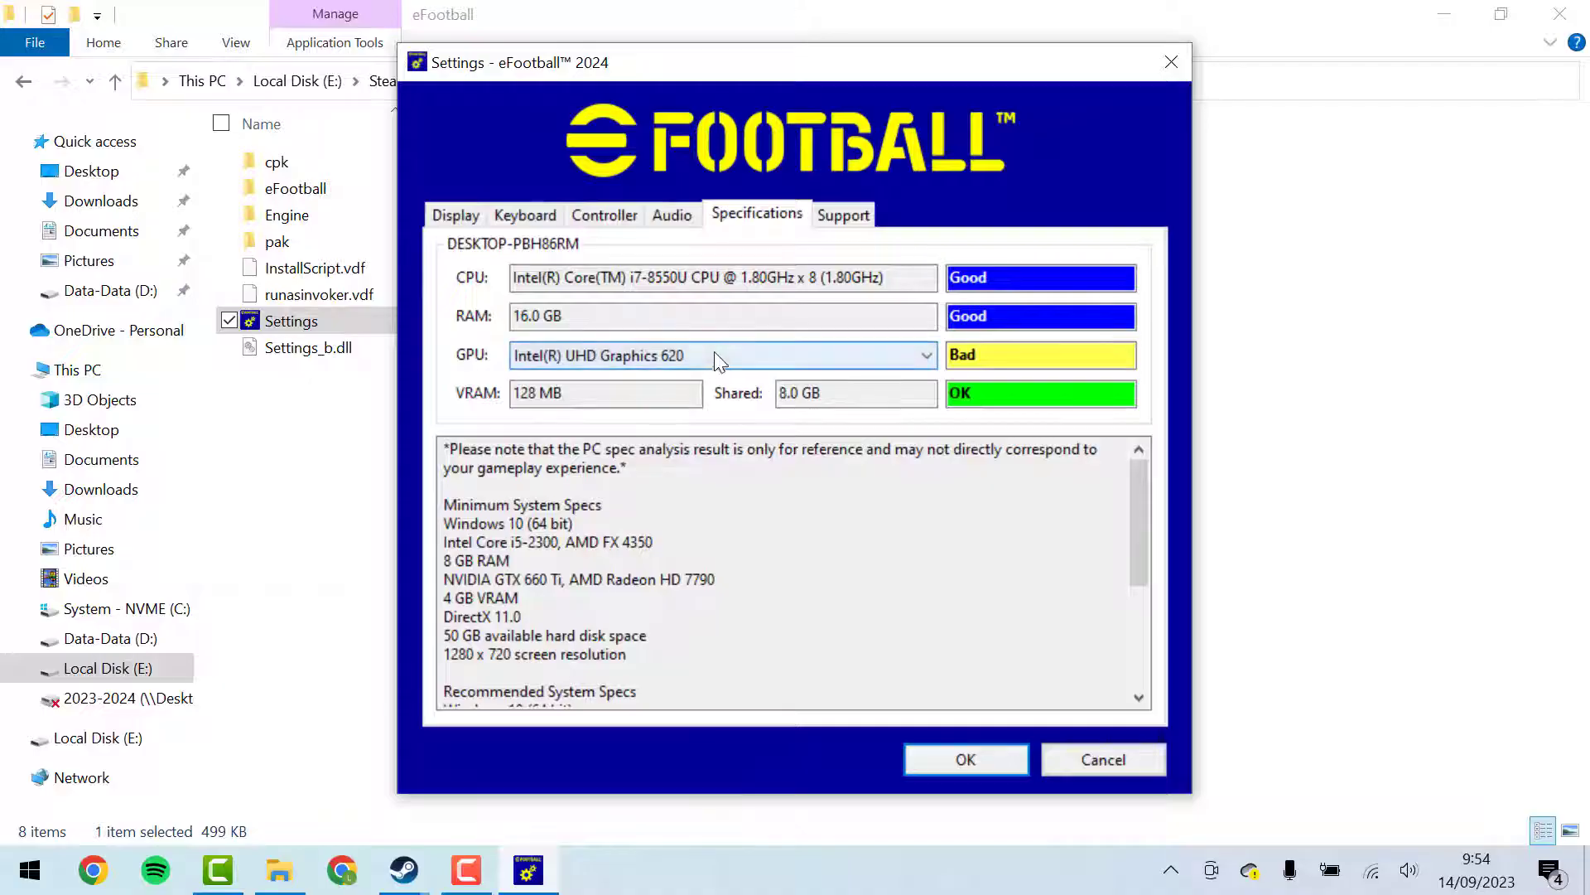
- Choose NVIDIA GeForce 940MX as the GPU, review the minimum and recommended system specs, and accept the settings
left_click(923, 364)
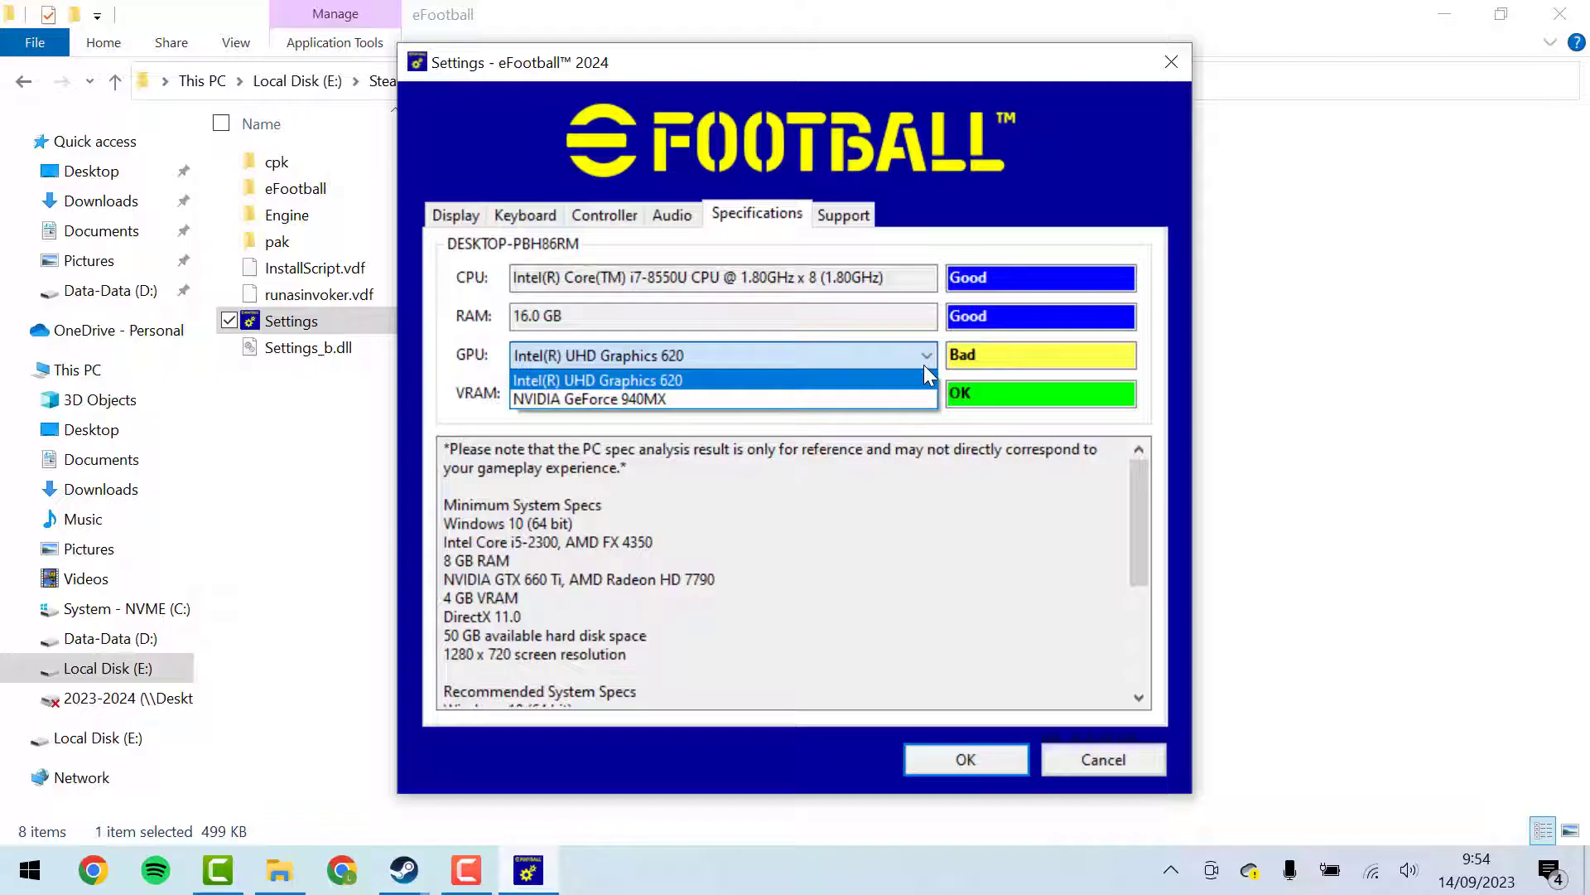
left_click(685, 399)
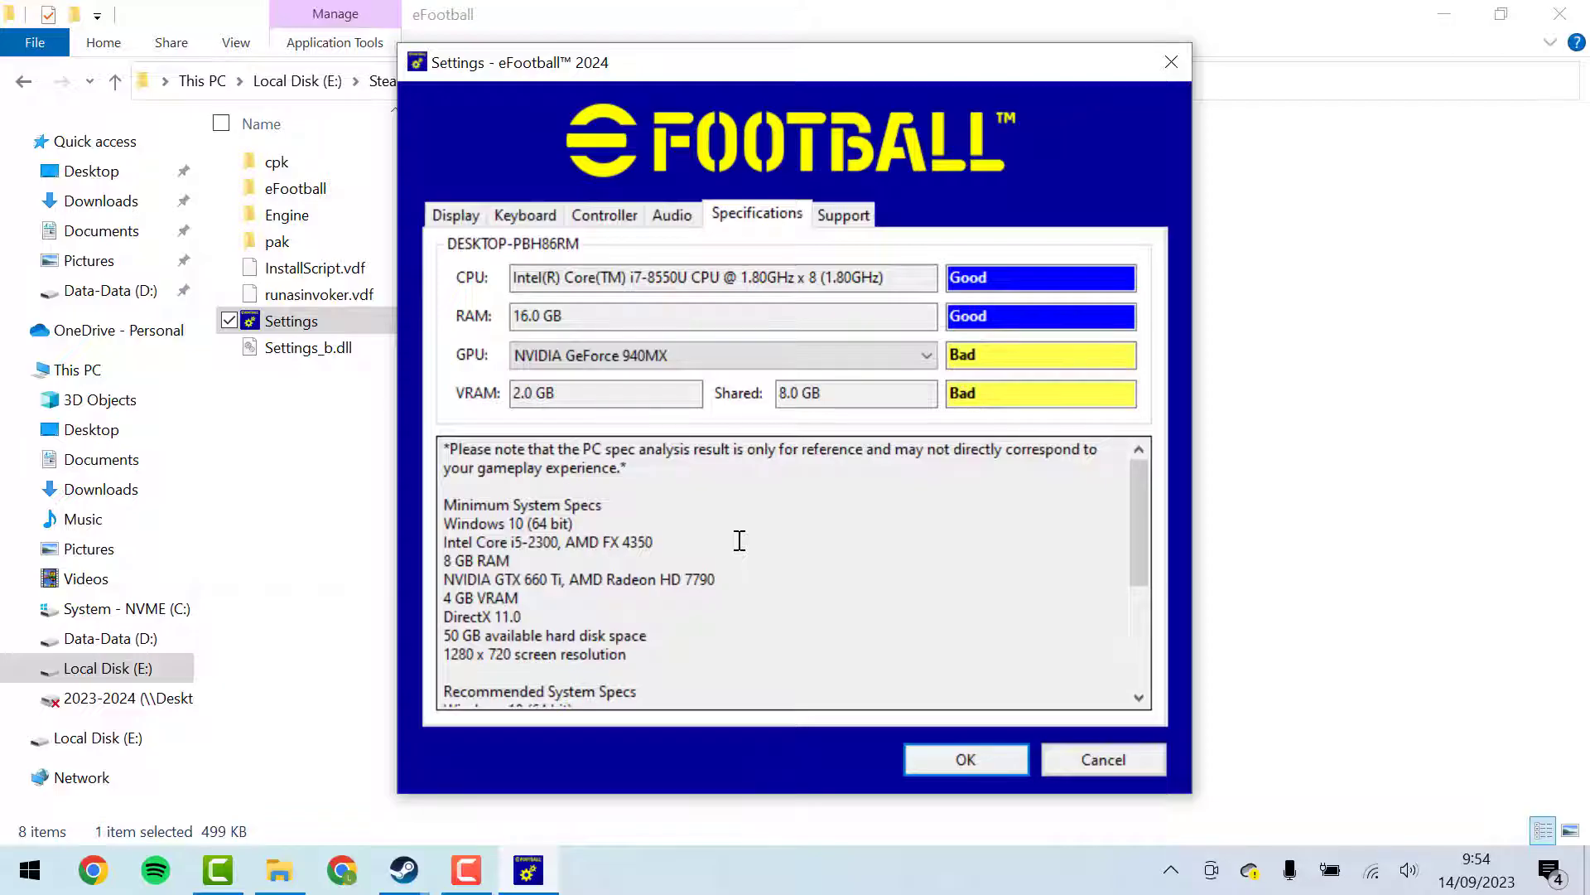
scroll(740, 540, "down", 2)
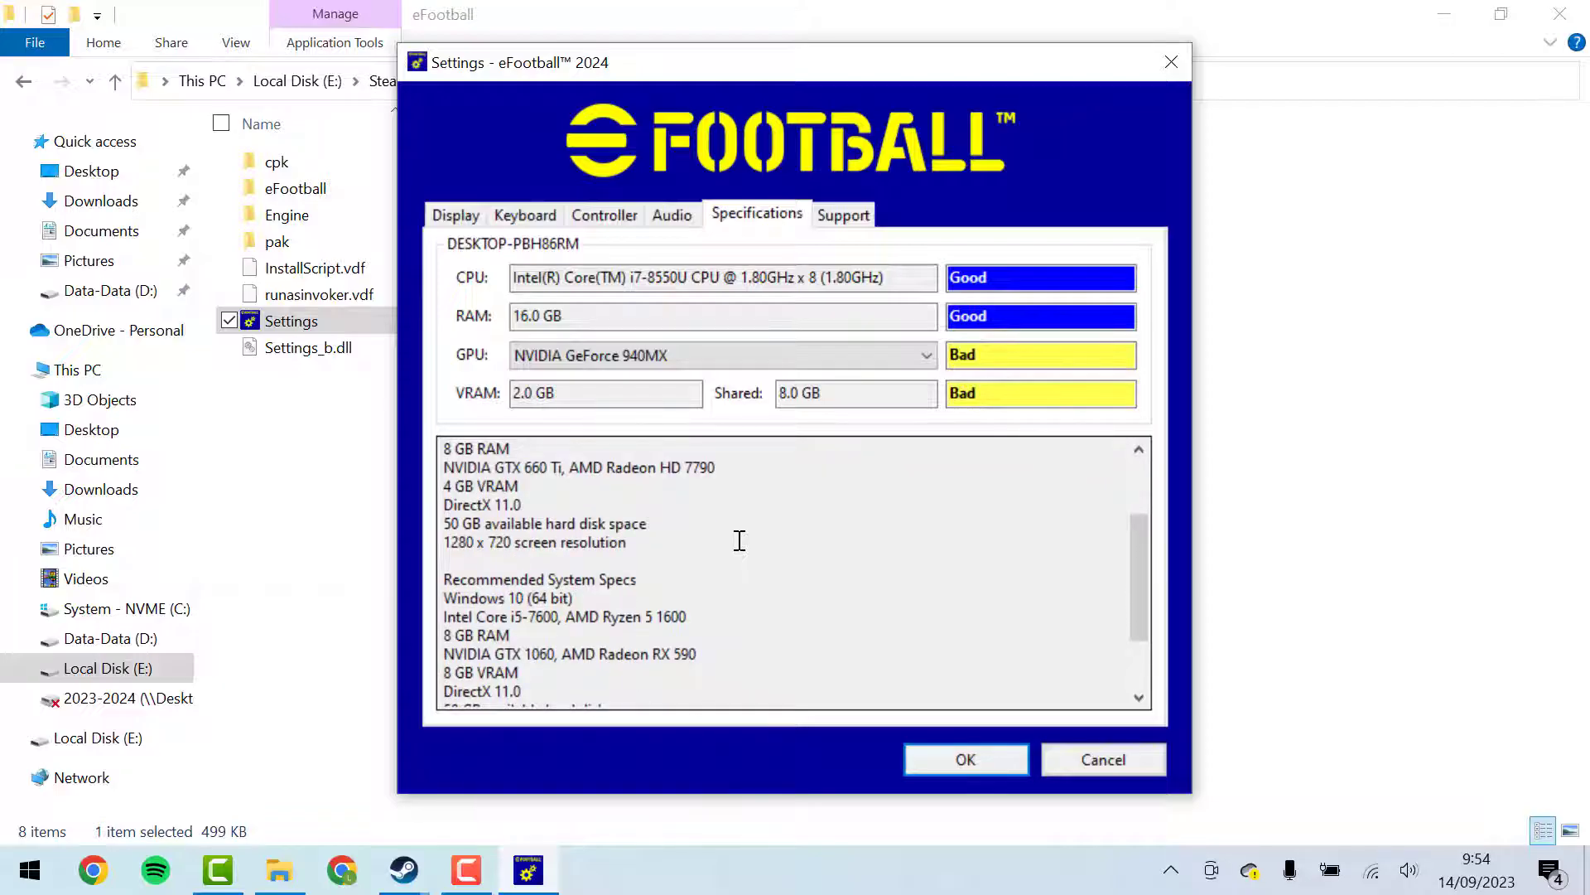
scroll(646, 575, "up", 2)
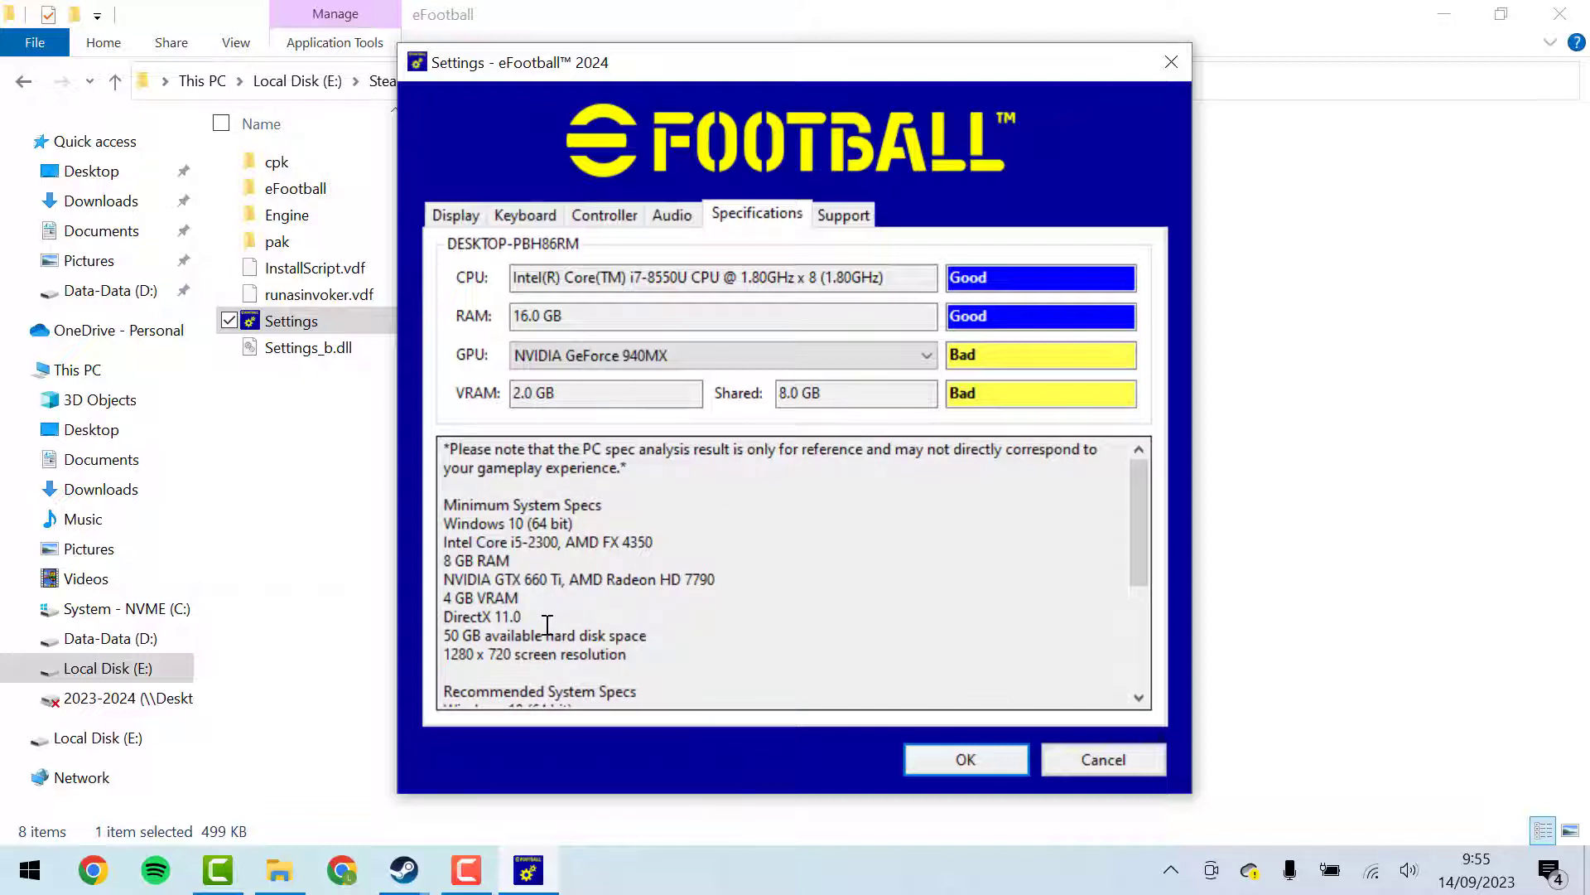
left_click(966, 758)
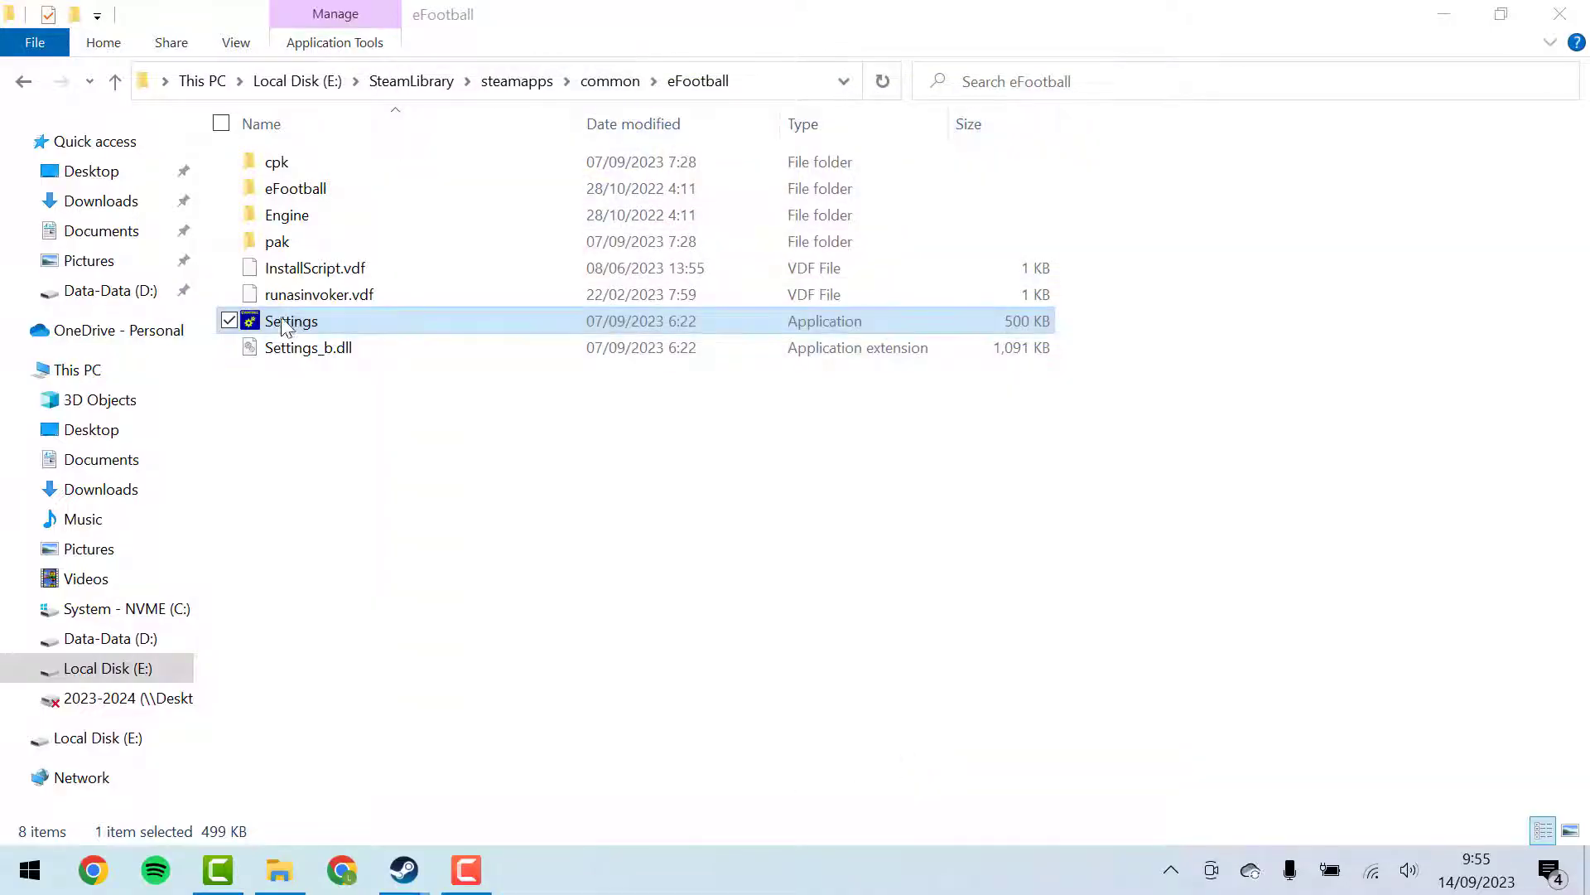
- Switch to Steam, launch eFootball 2024 from its library page and accept the EULA
key("Return")
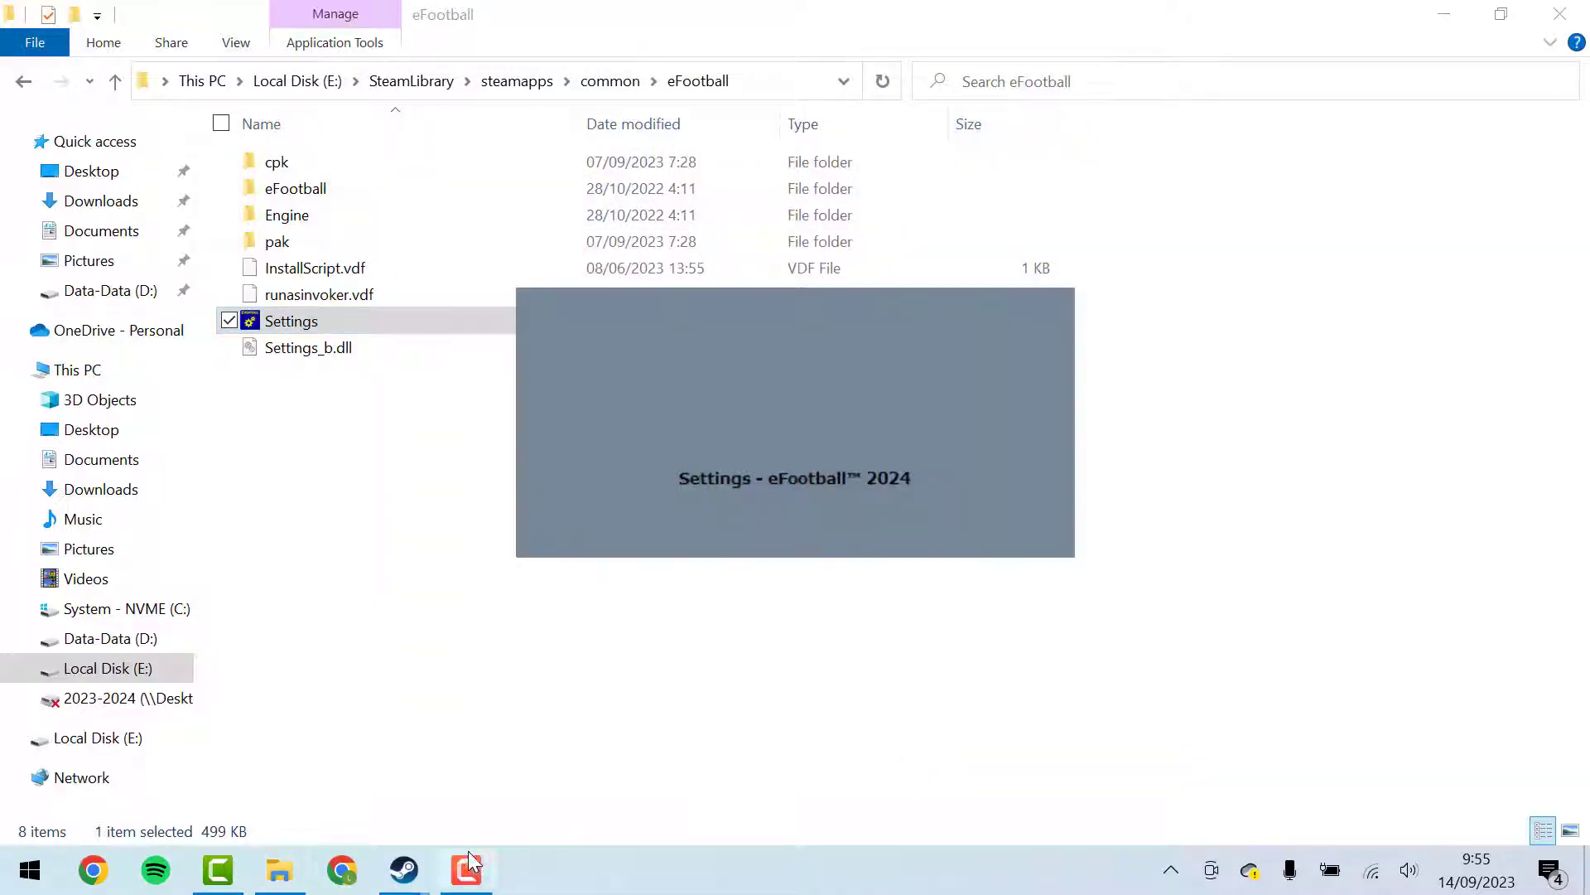
mouse_move(408, 871)
left_click(366, 779)
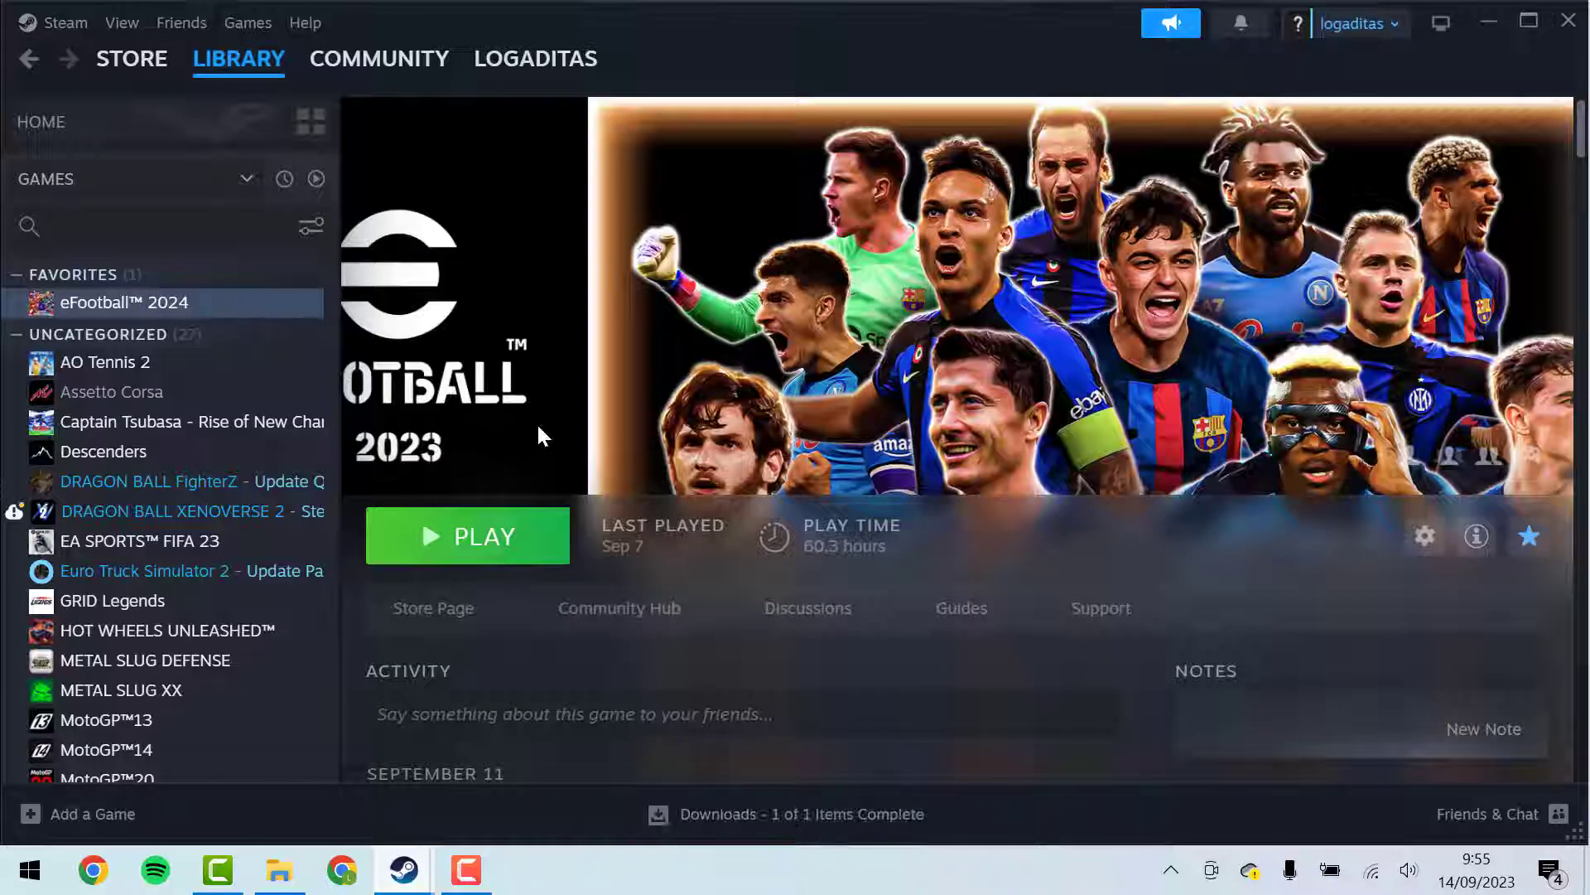
left_click(479, 550)
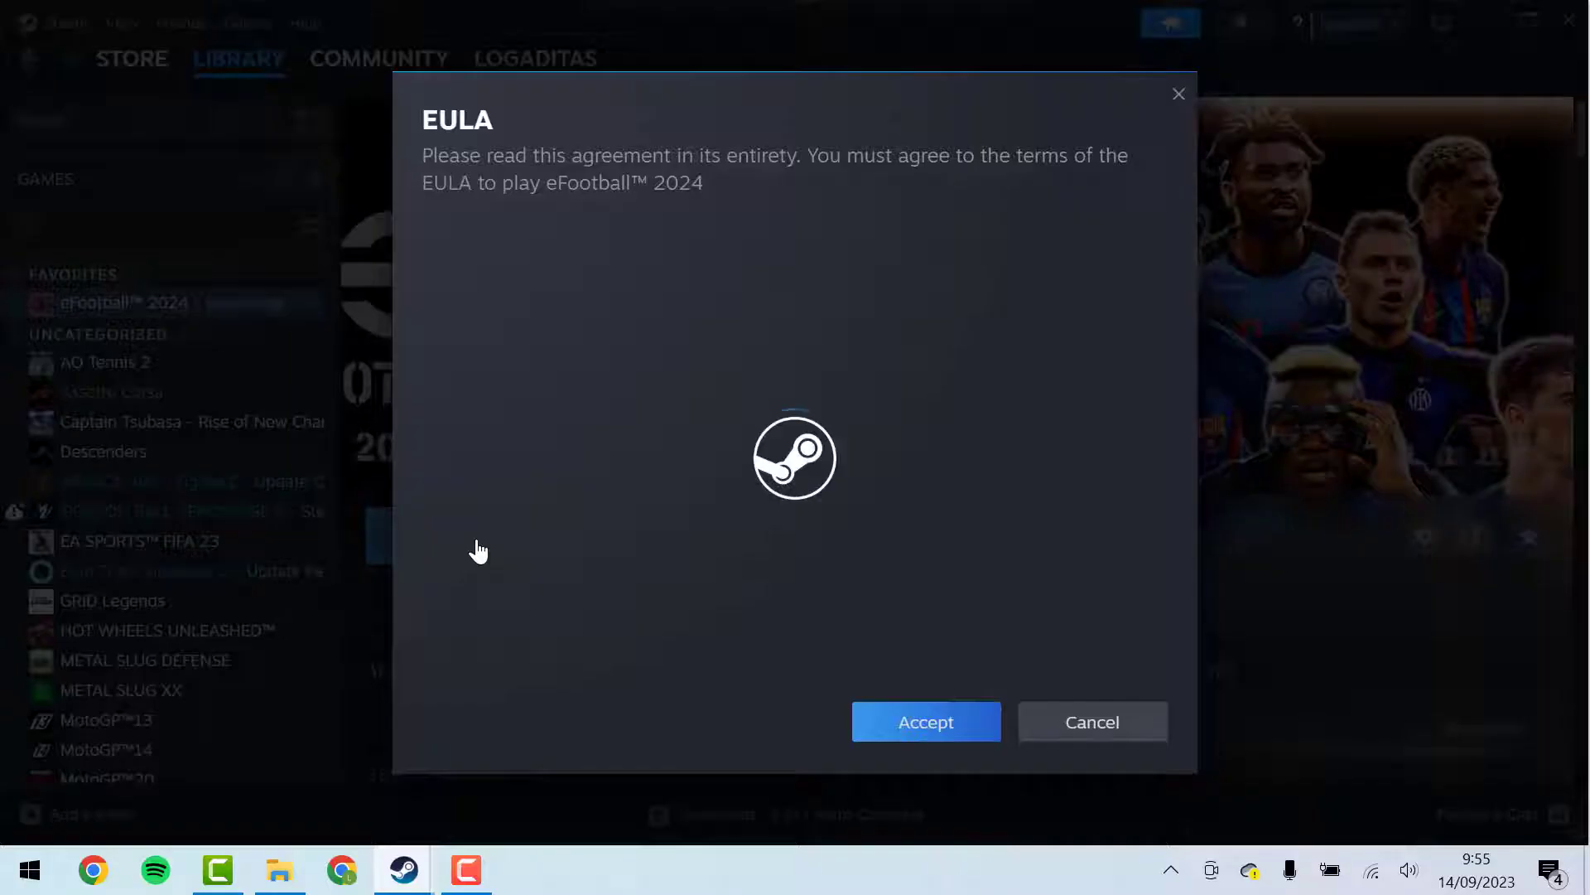
left_click(923, 733)
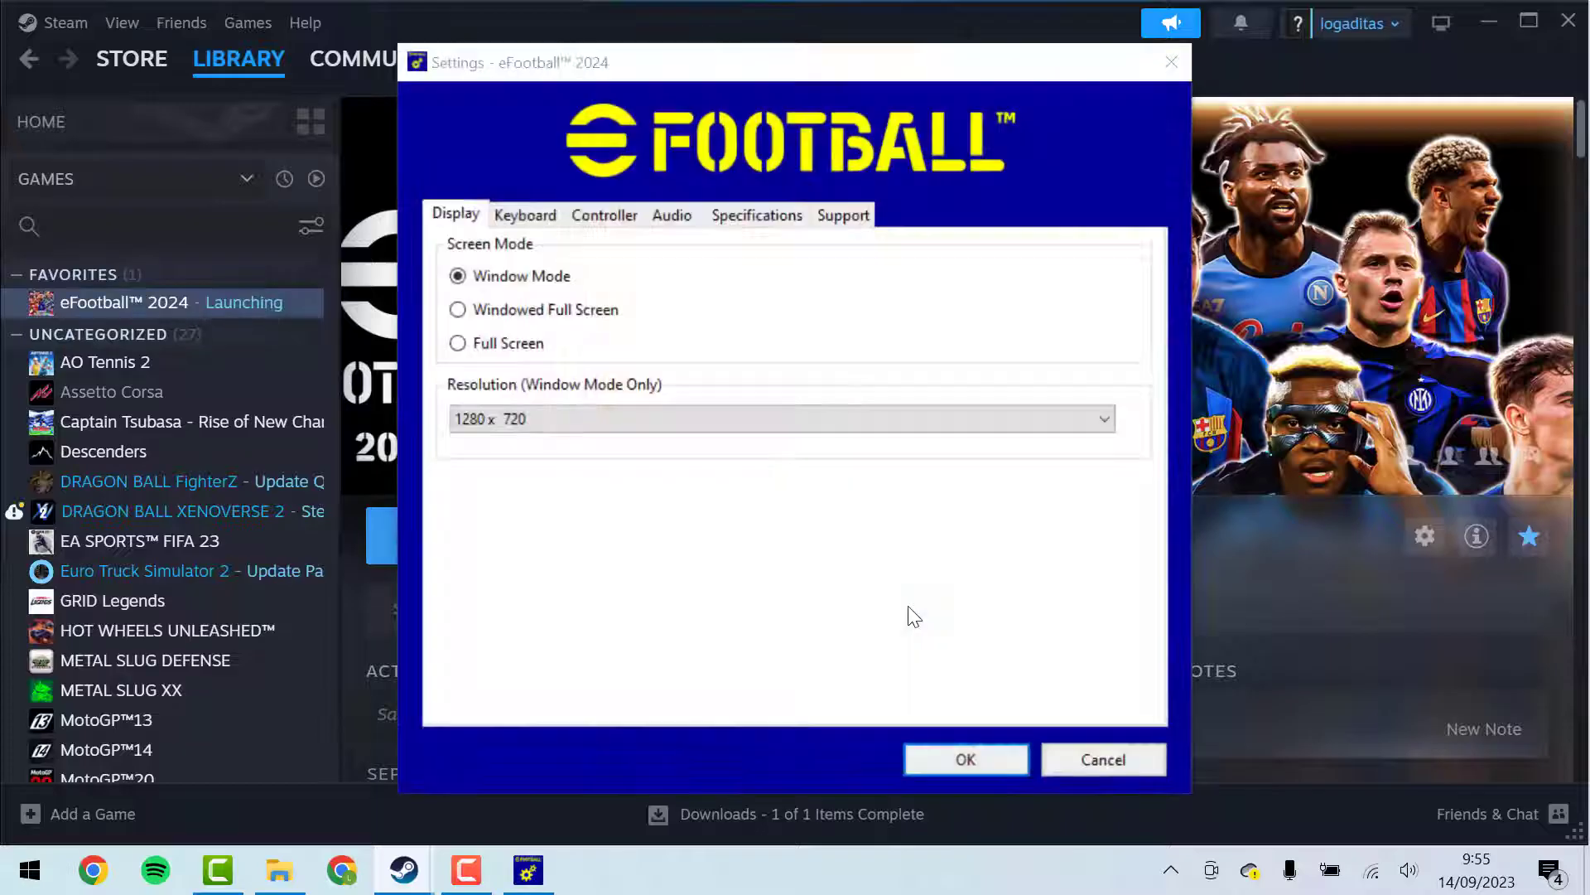
- Select NVIDIA GeForce 940MX as the GPU in the launch-time specifications and accept the settings to start the game
left_click(757, 217)
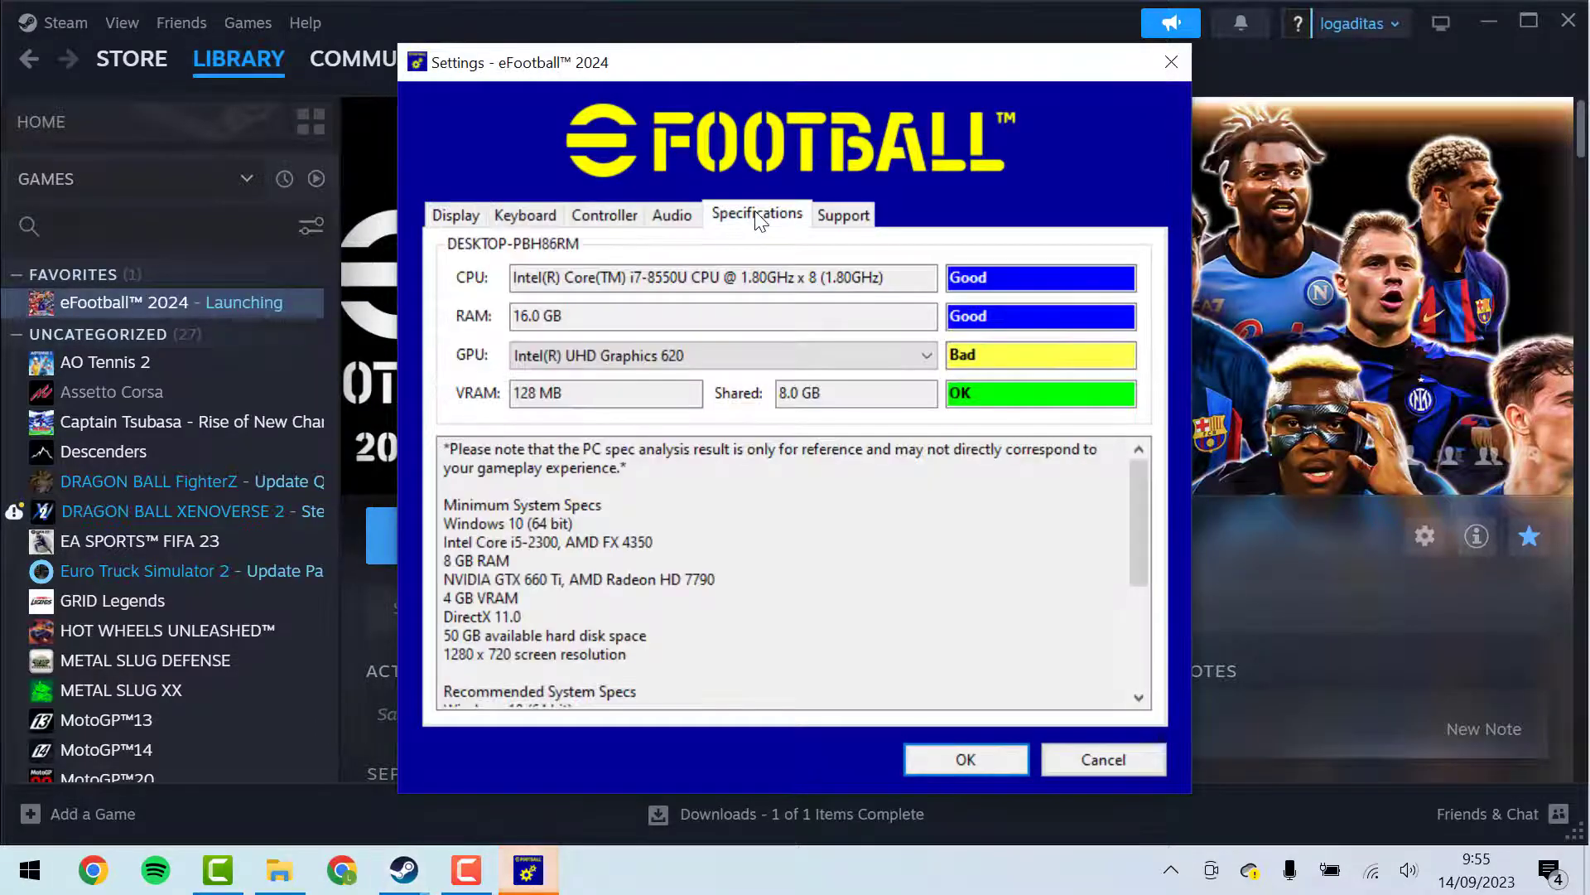
left_click(906, 360)
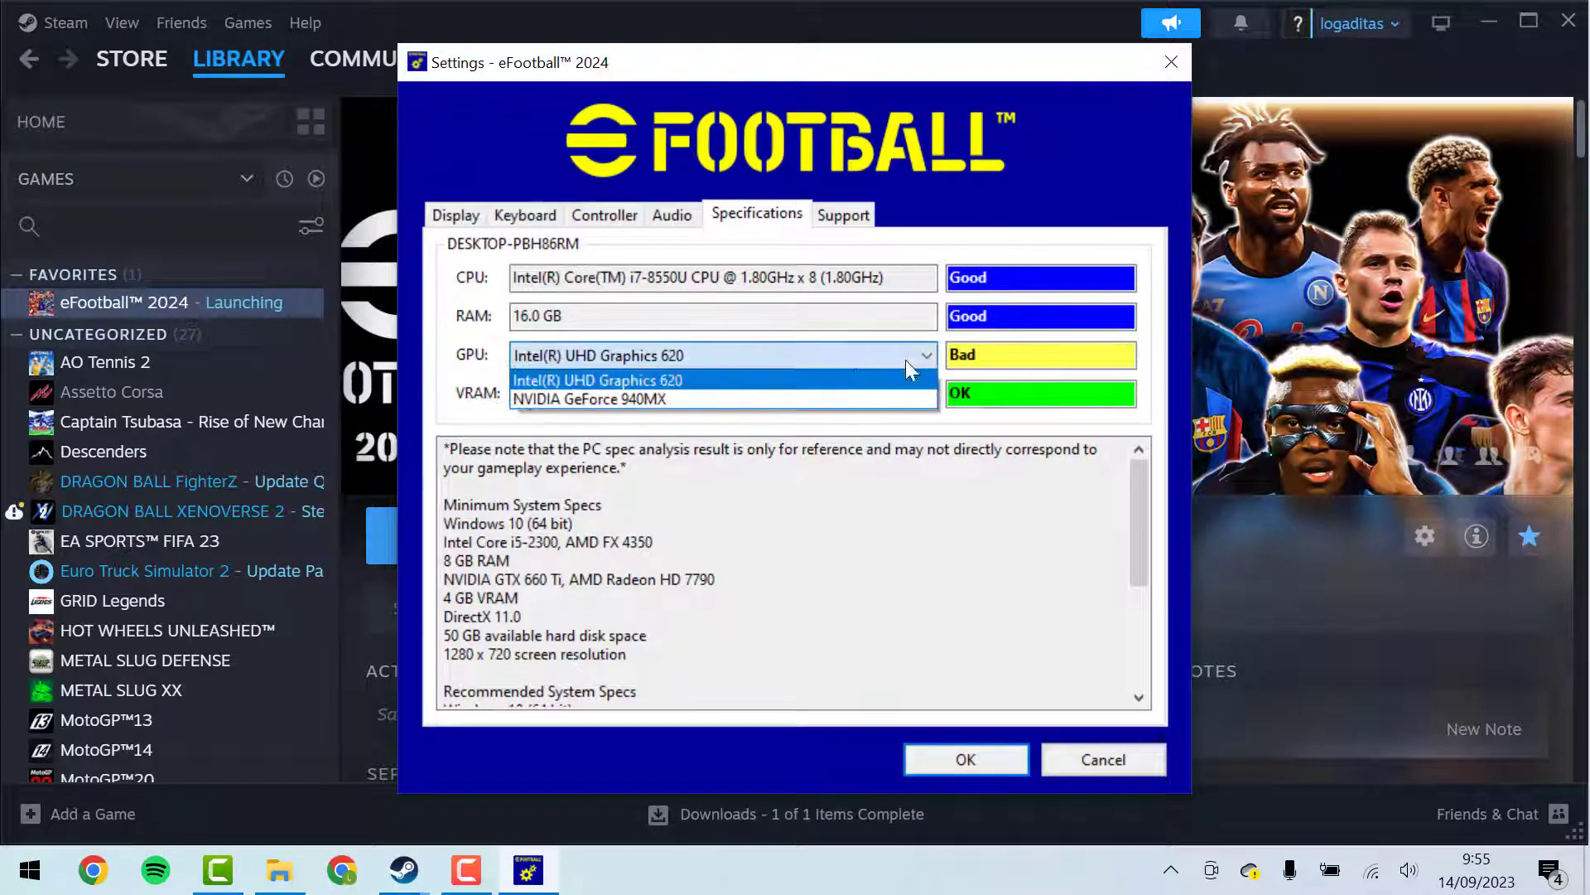
left_click(816, 396)
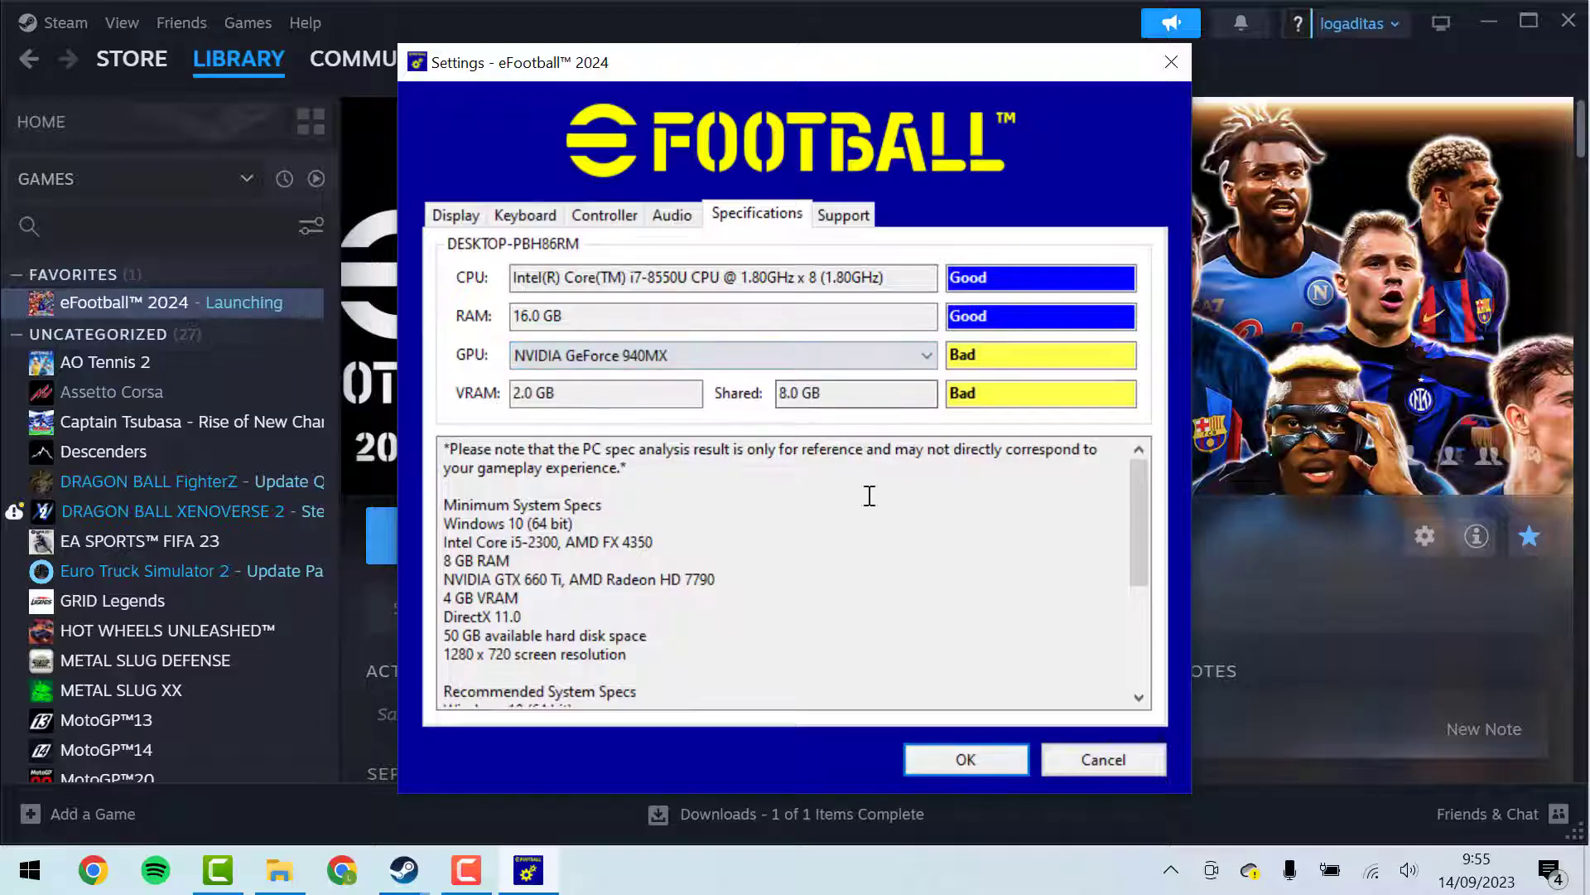
left_click(966, 759)
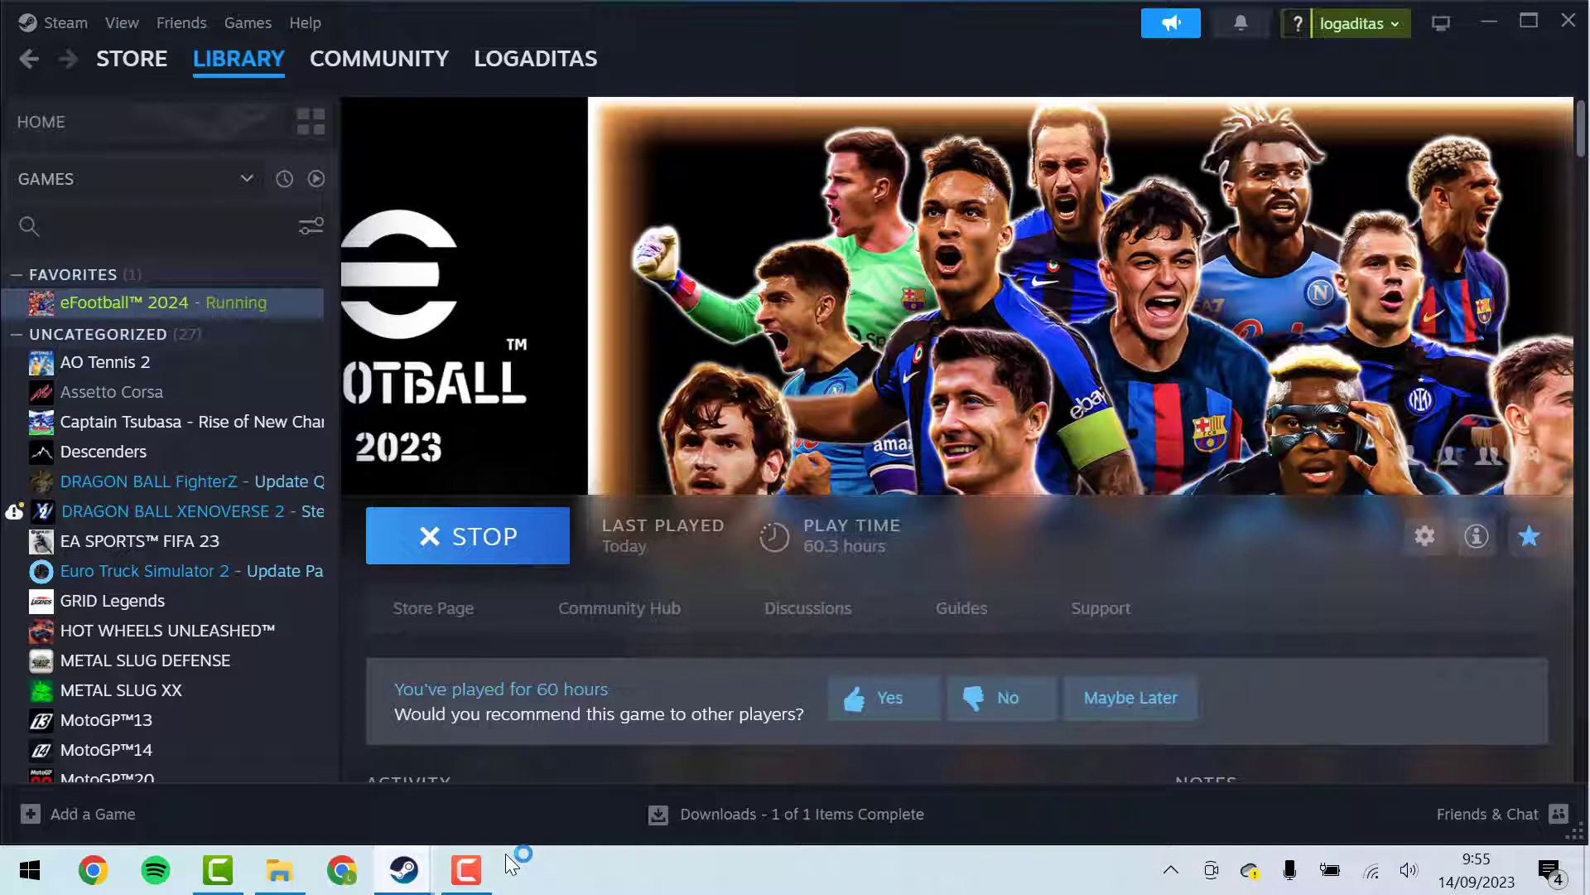
- Accept the minimum system requirements warning and bring the eFootball 2024 game window to the front
mouse_move(489, 876)
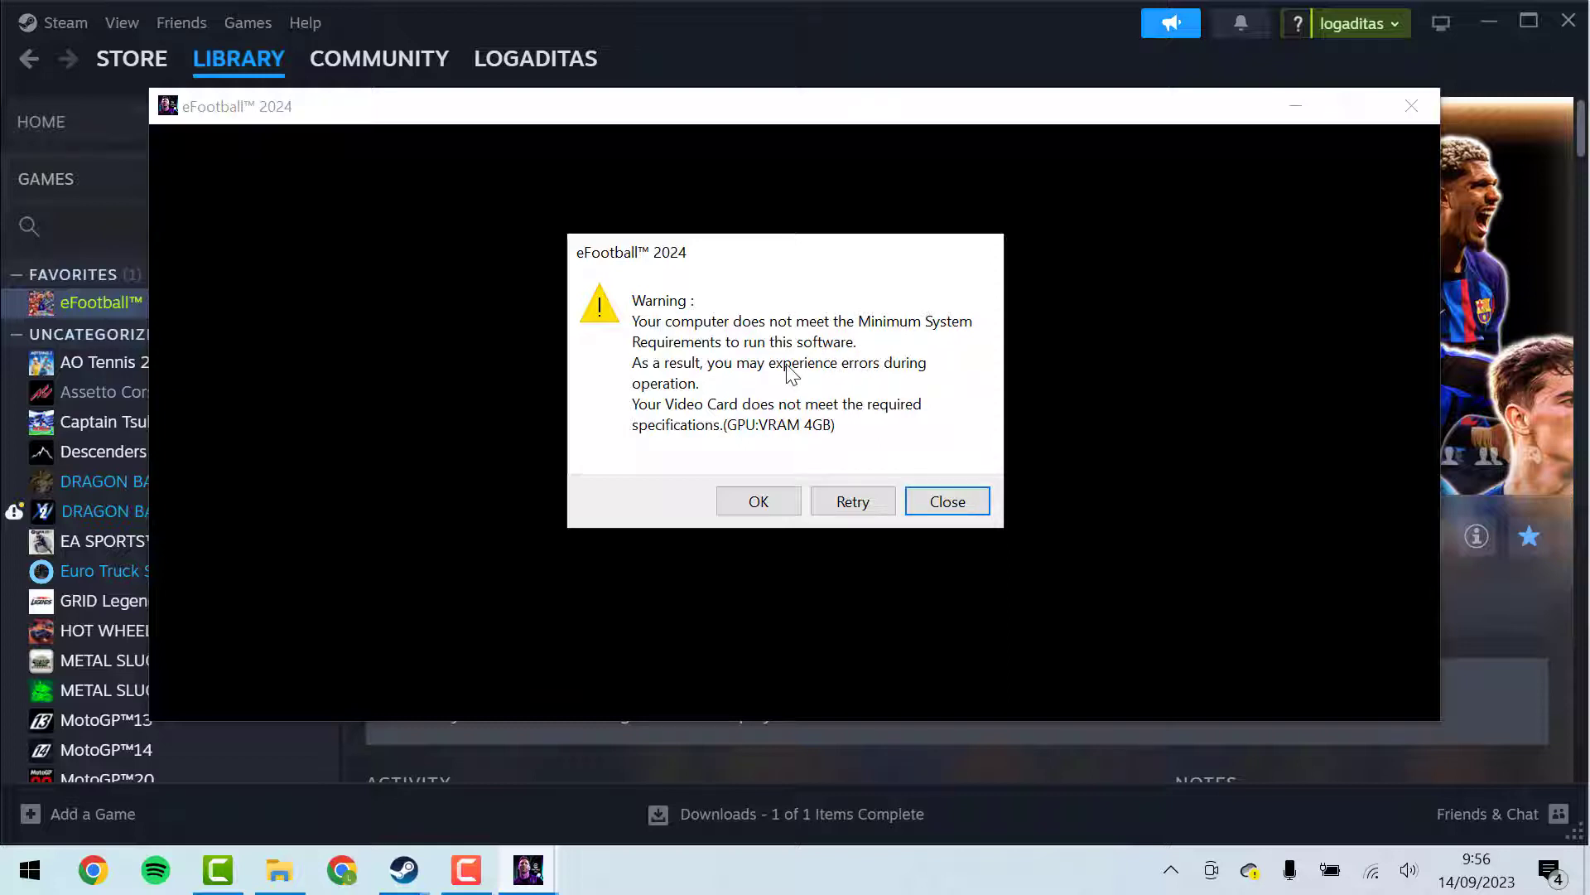
left_click(760, 507)
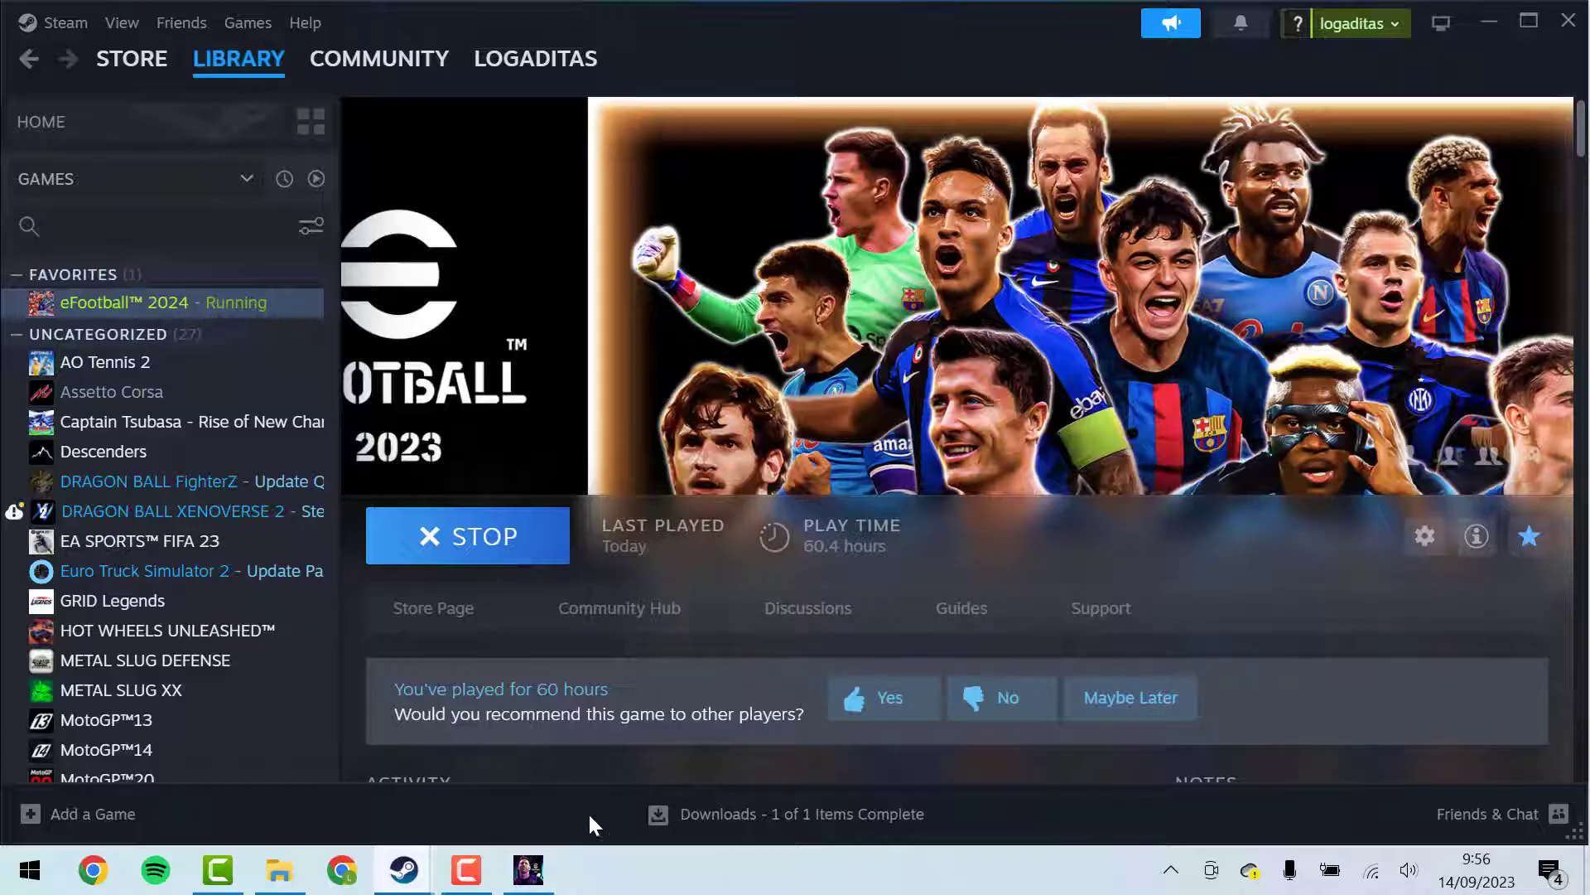
mouse_move(531, 883)
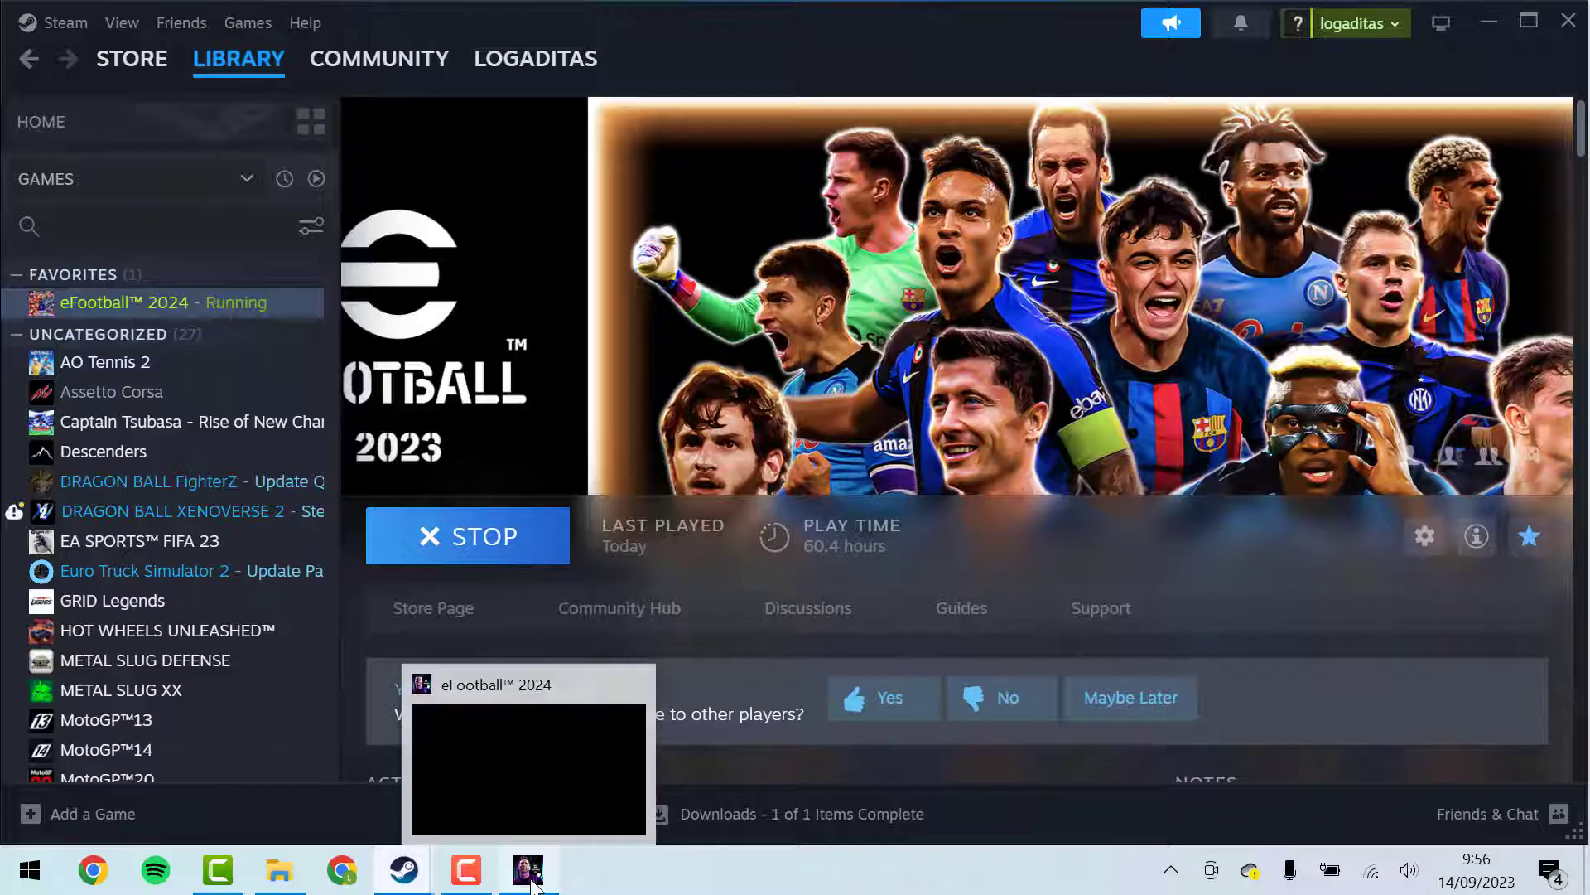
mouse_move(550, 767)
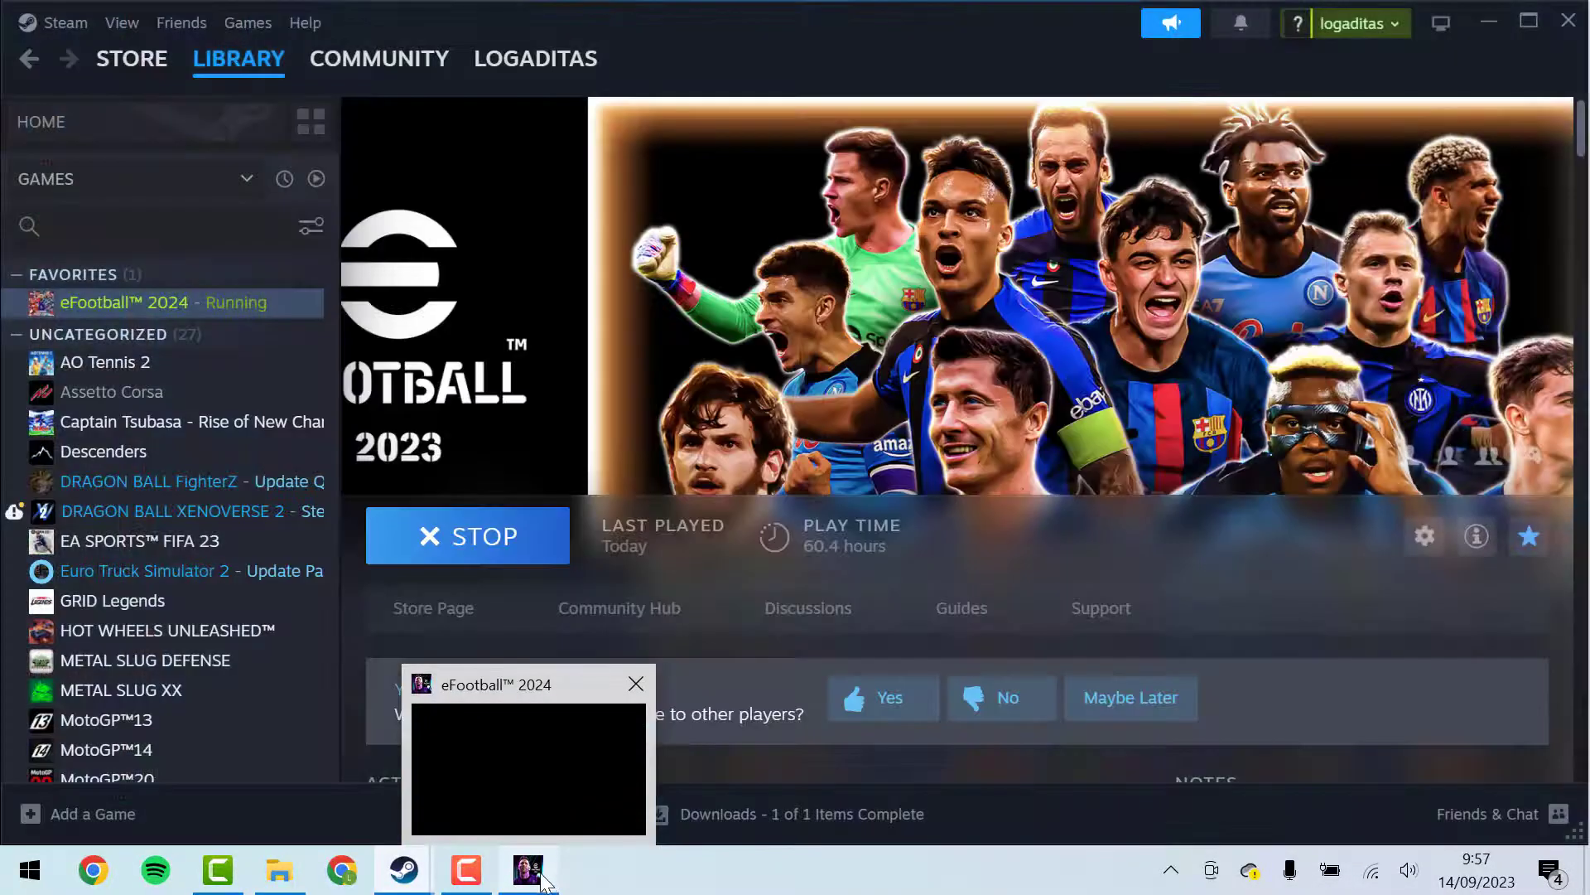
left_click(529, 870)
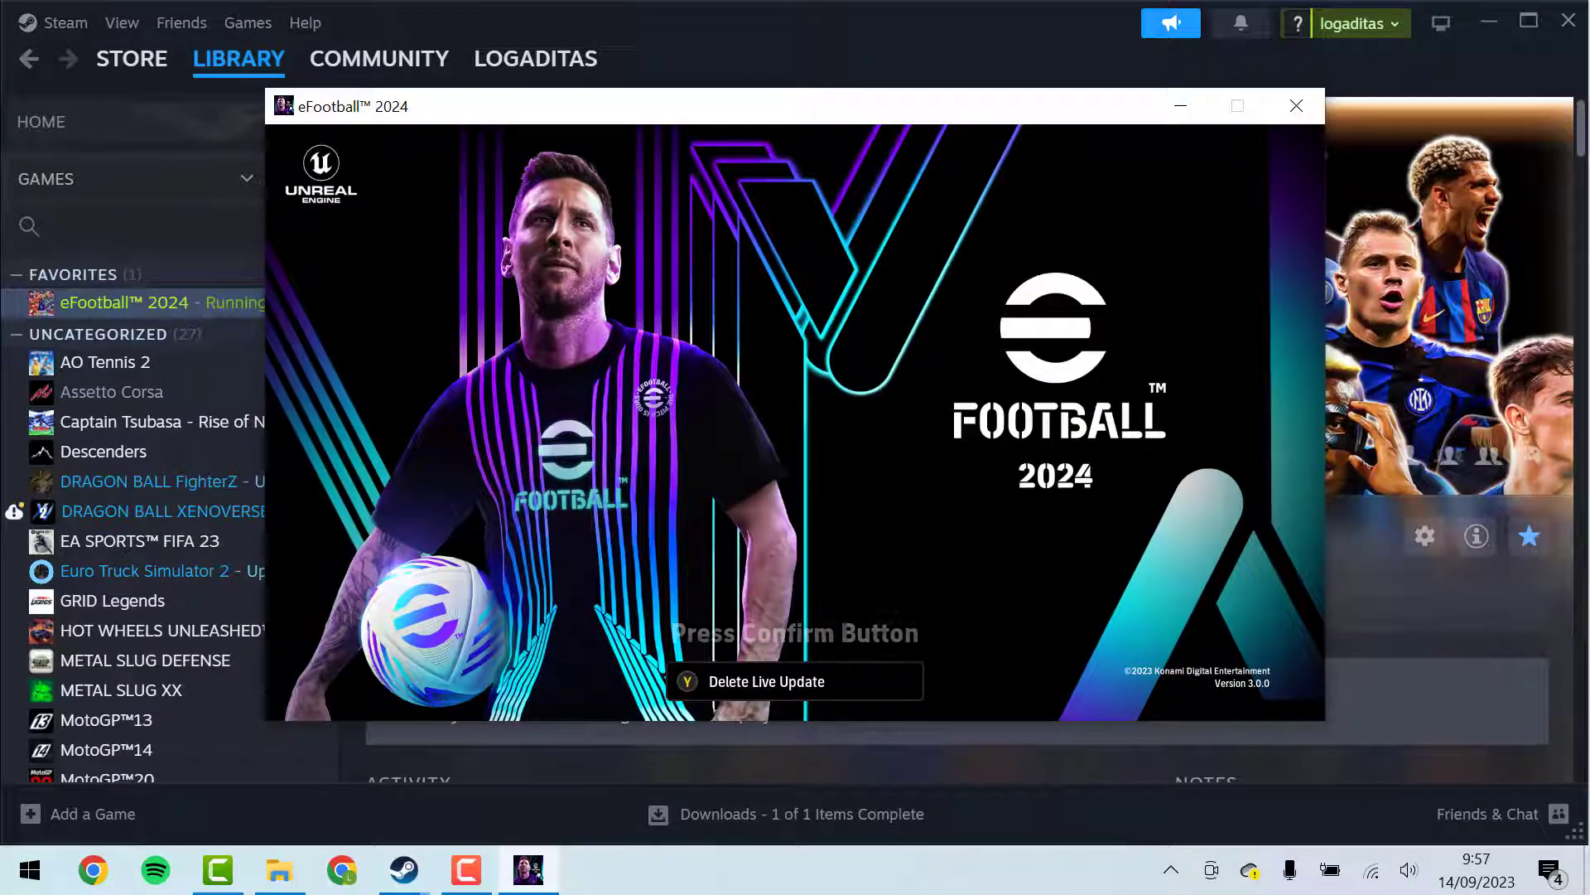
- Enter the game from its title screen and close the server maintenance notice to reach the main menu
key("Return")
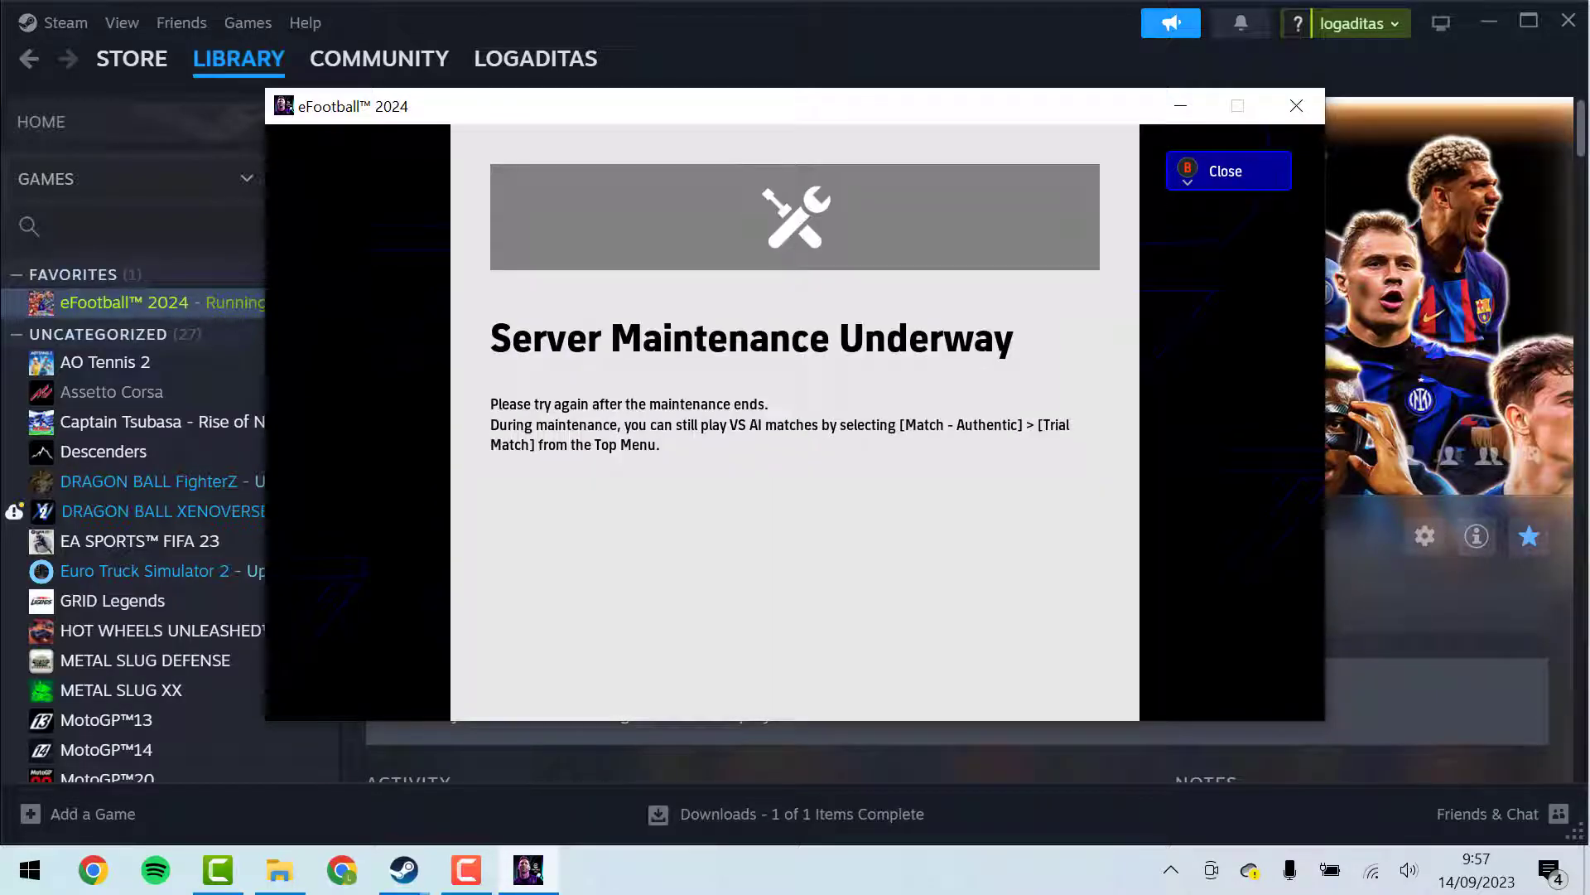
key("Escape")
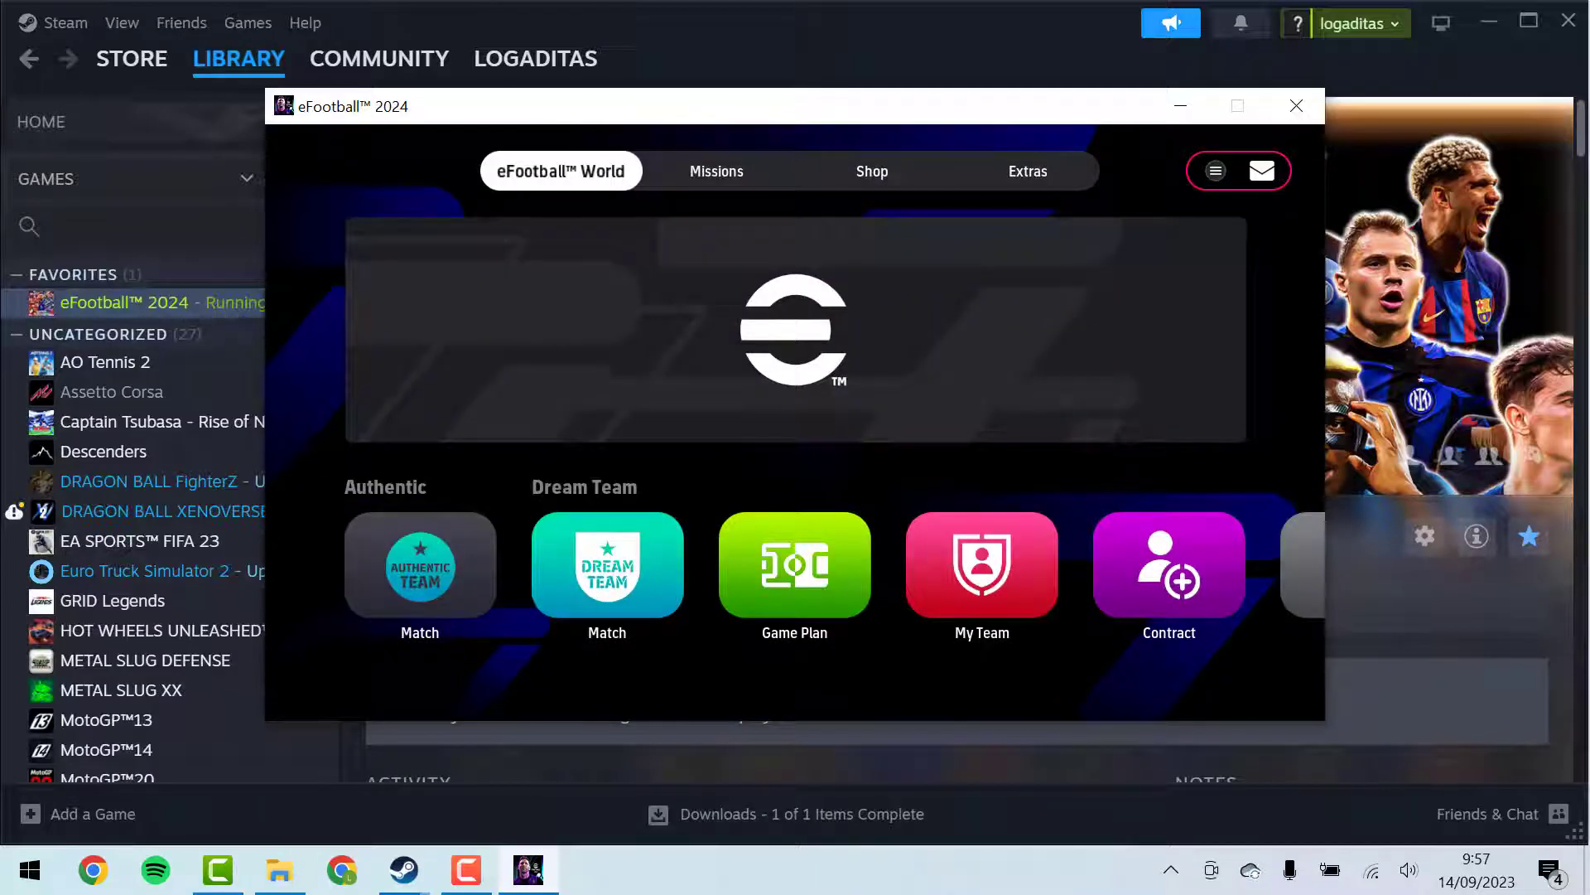
key("Right")
key("Left")
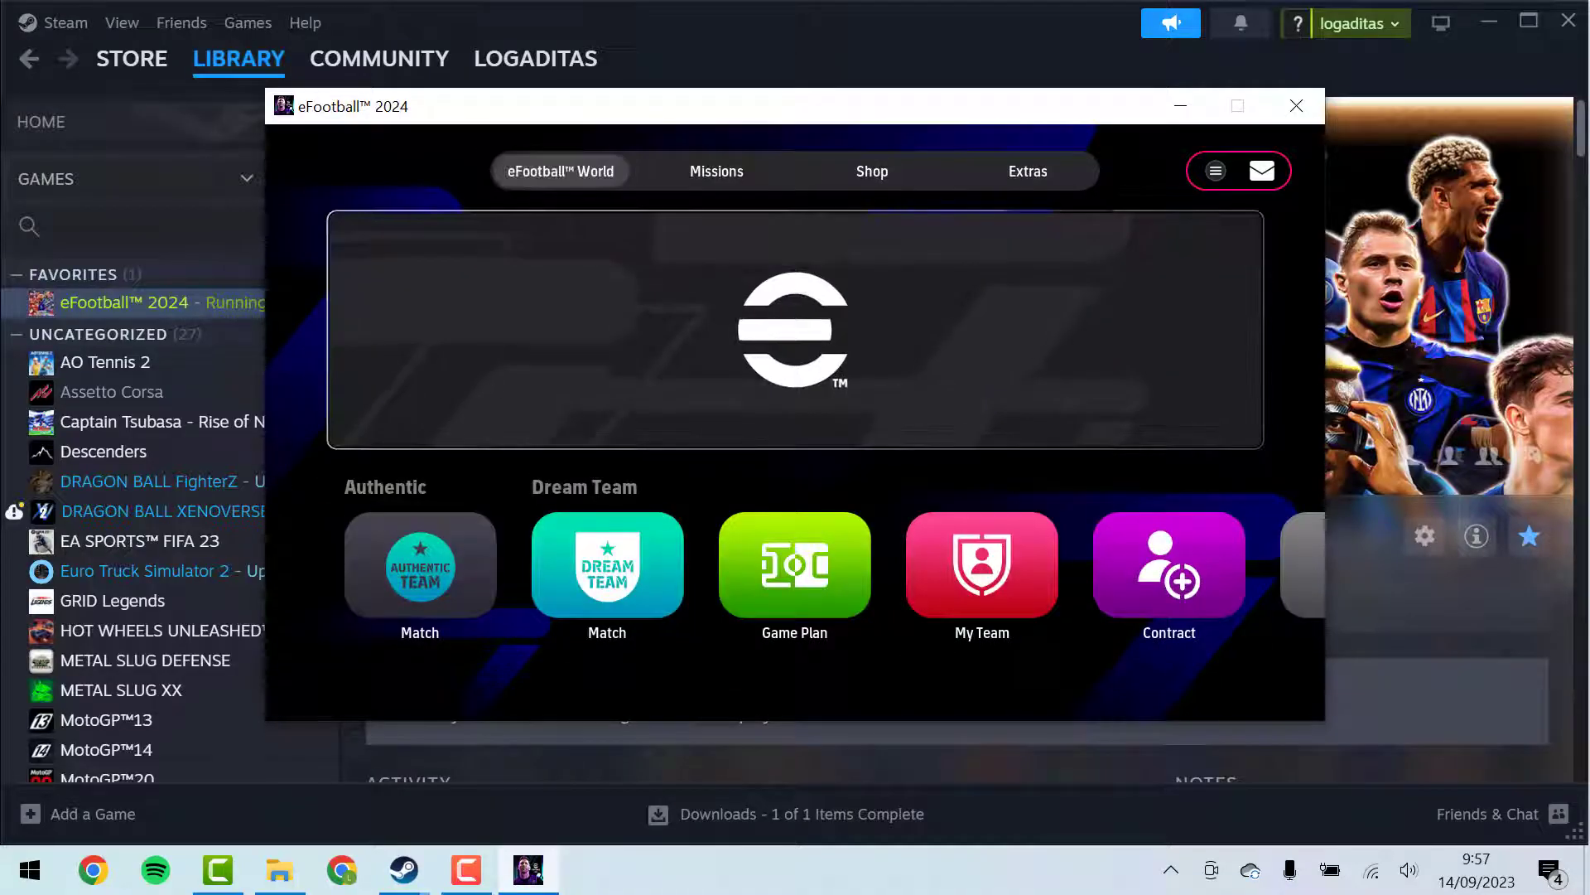
- Open an Authentic match and continue to team selection with Controller 1 on the Home side
key("Down")
key("Left")
key("Left")
key("Return")
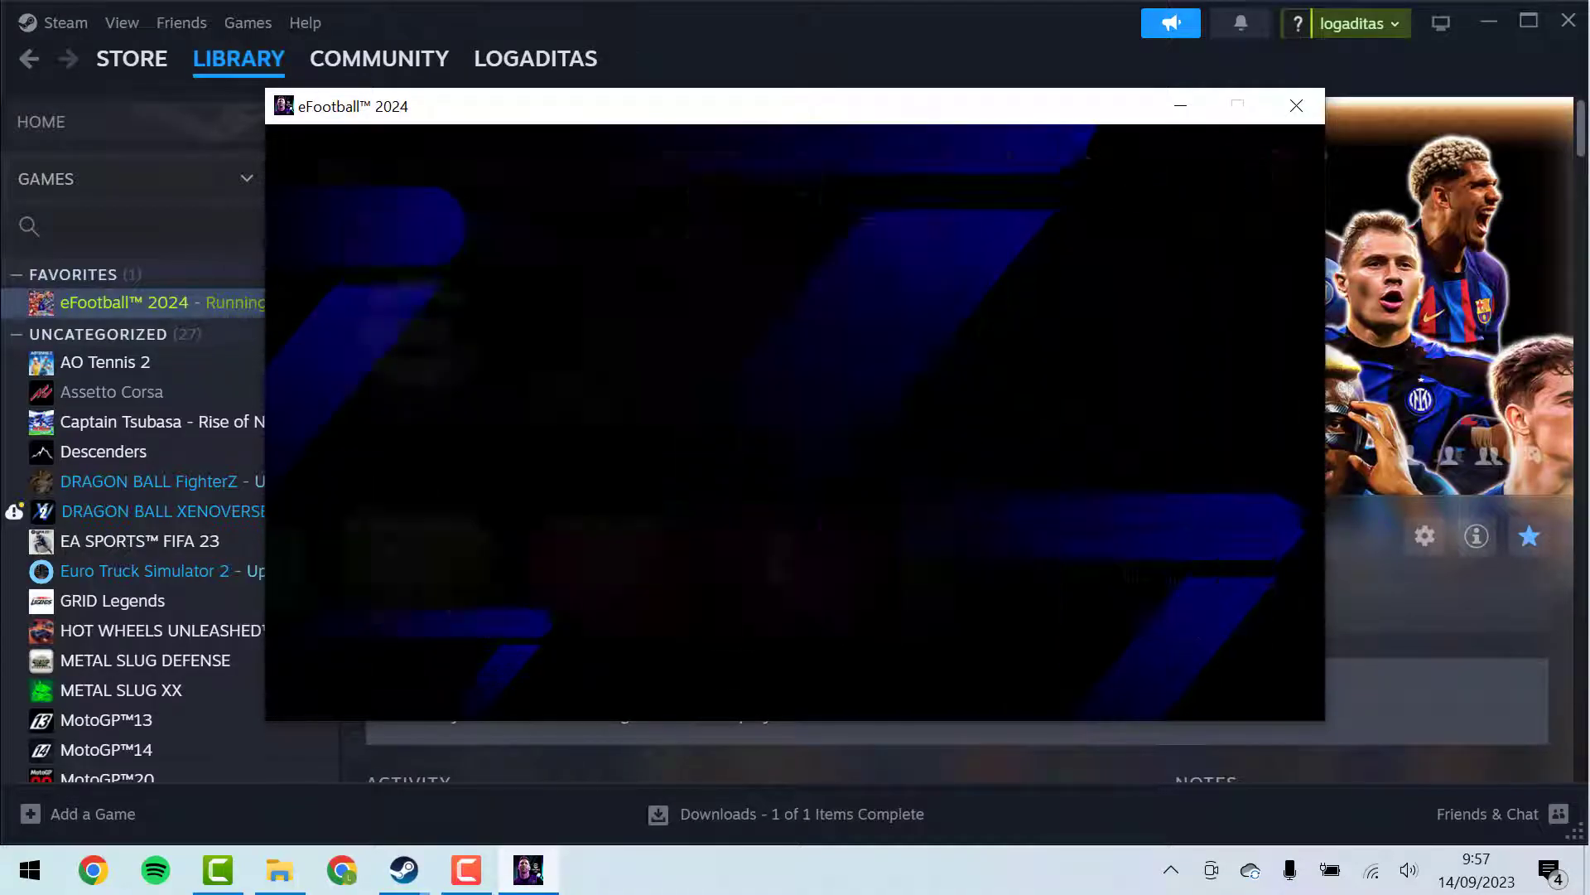
key("Return")
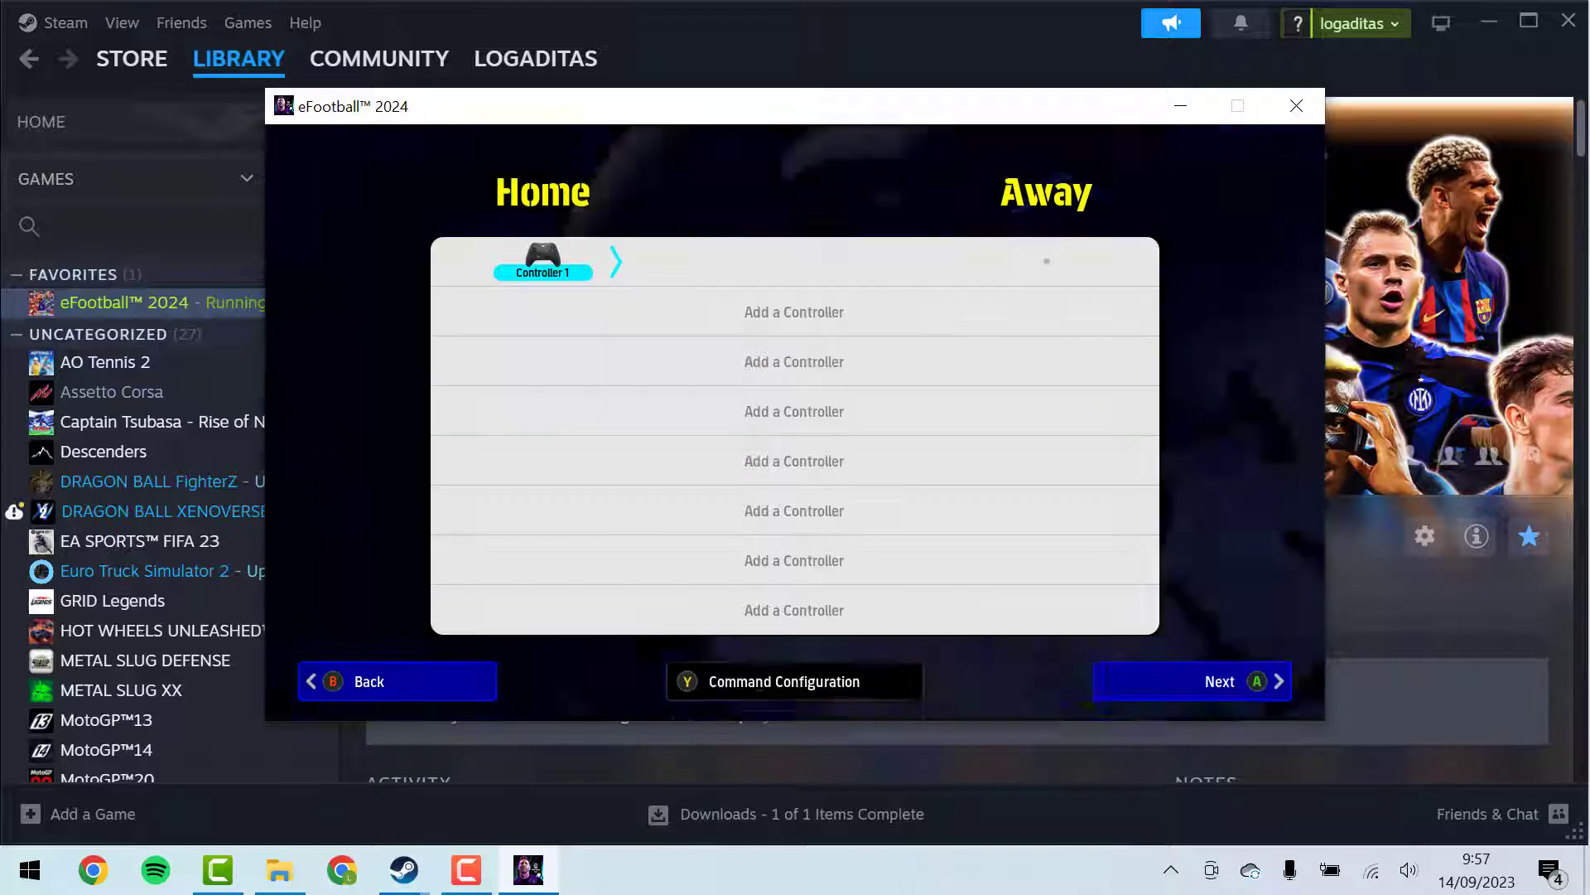
key("Return")
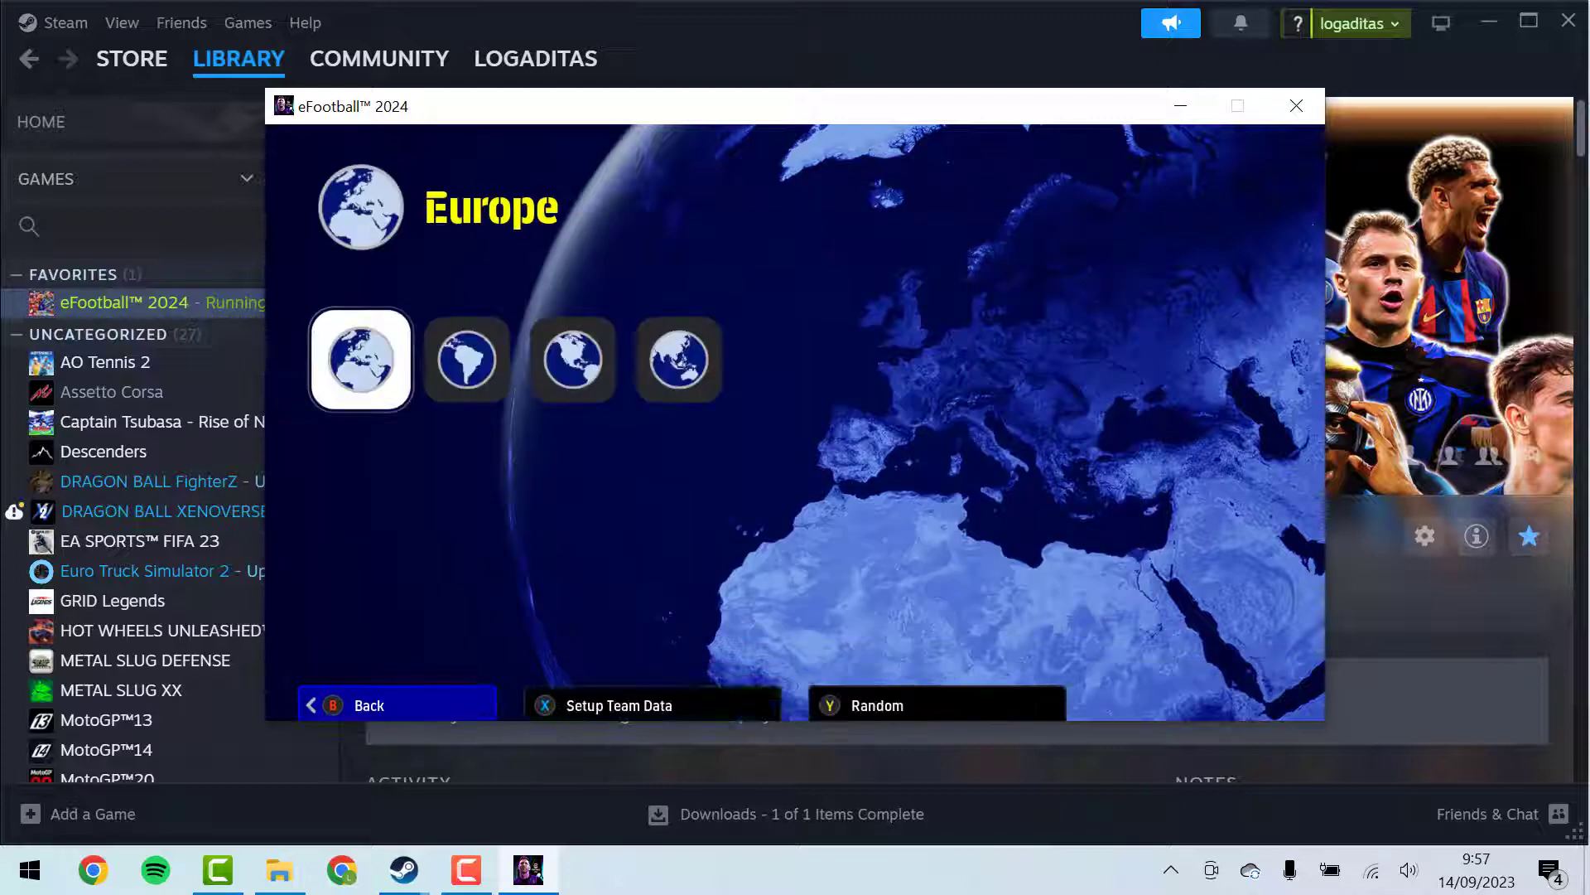
- Choose FC Barcelona from the Spanish League in Europe as the home team
key("Return")
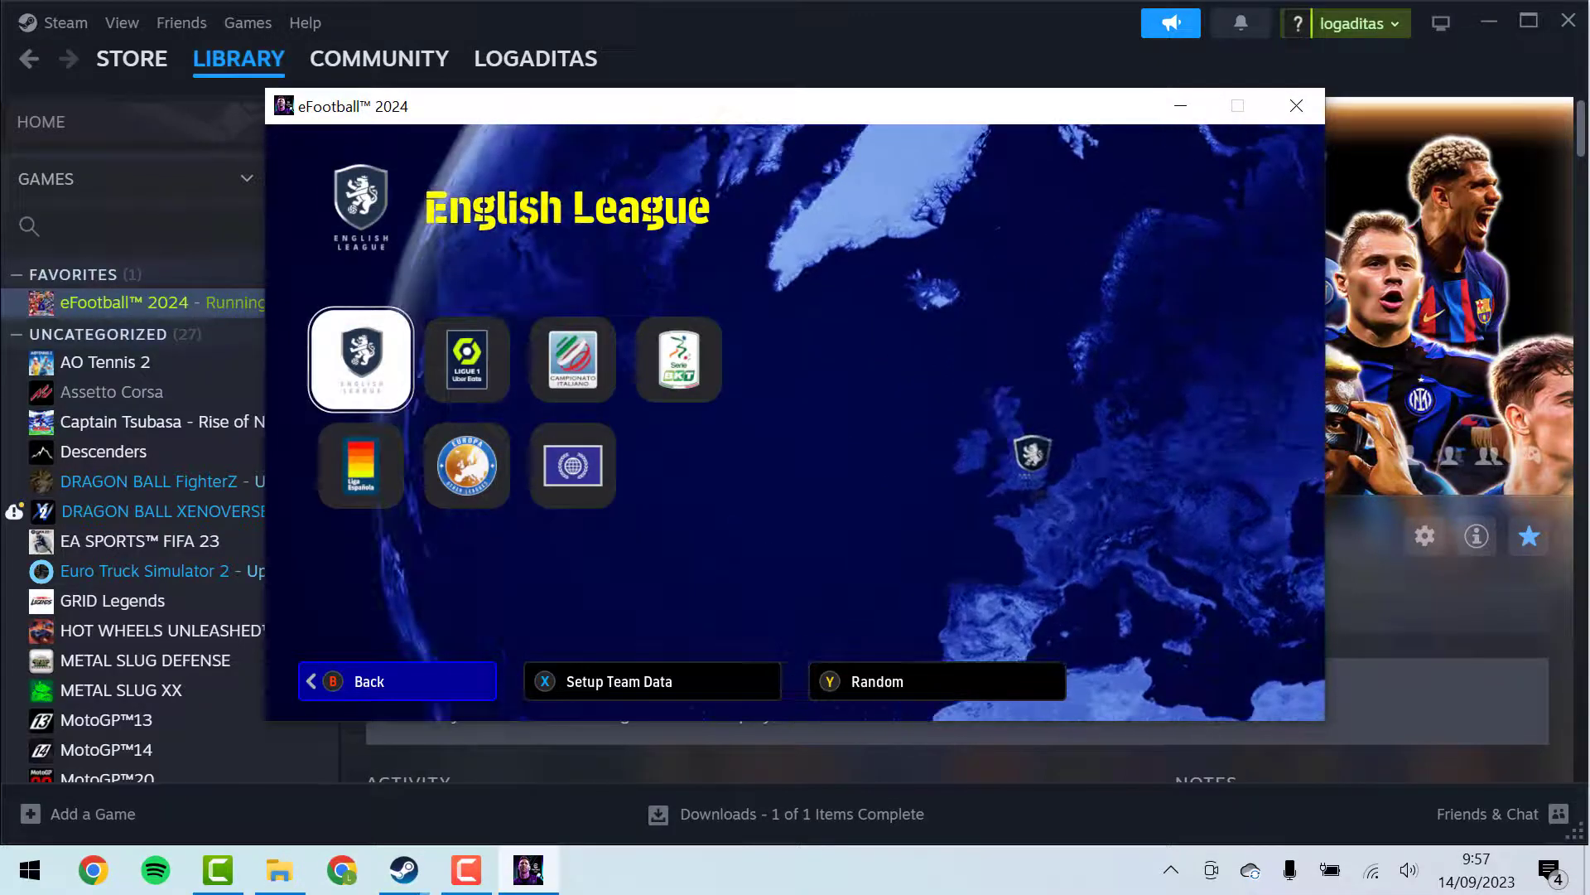
key("Down")
key("Return")
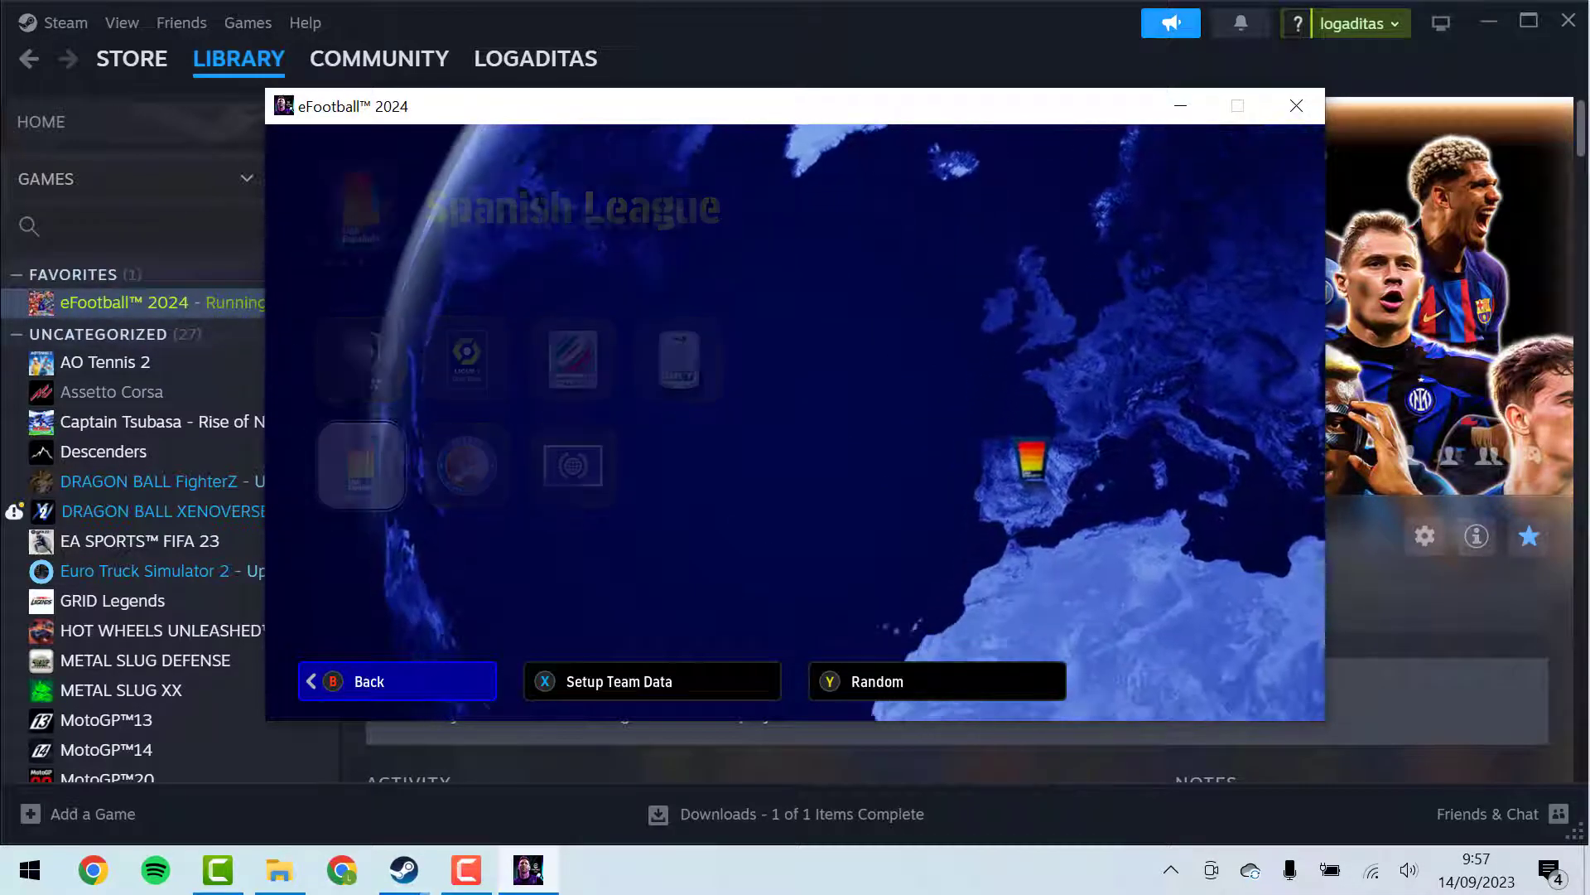
key("Escape")
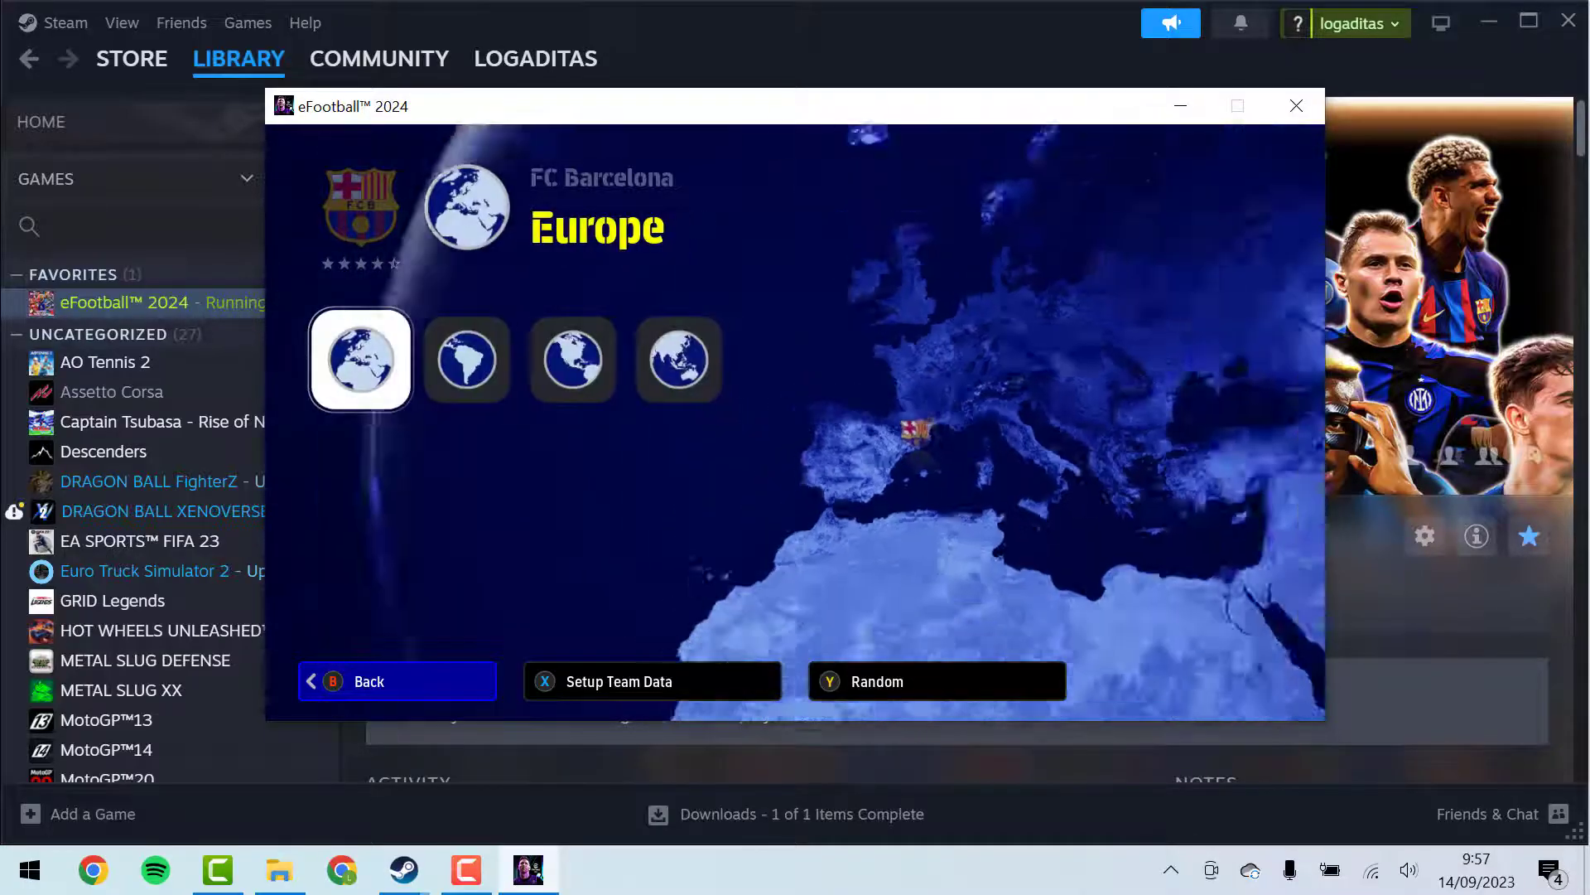
- Choose Arsenal from Europe's English League as the away team and continue past the Ball Touch Control tip
key("Right")
key("Left")
key("Return")
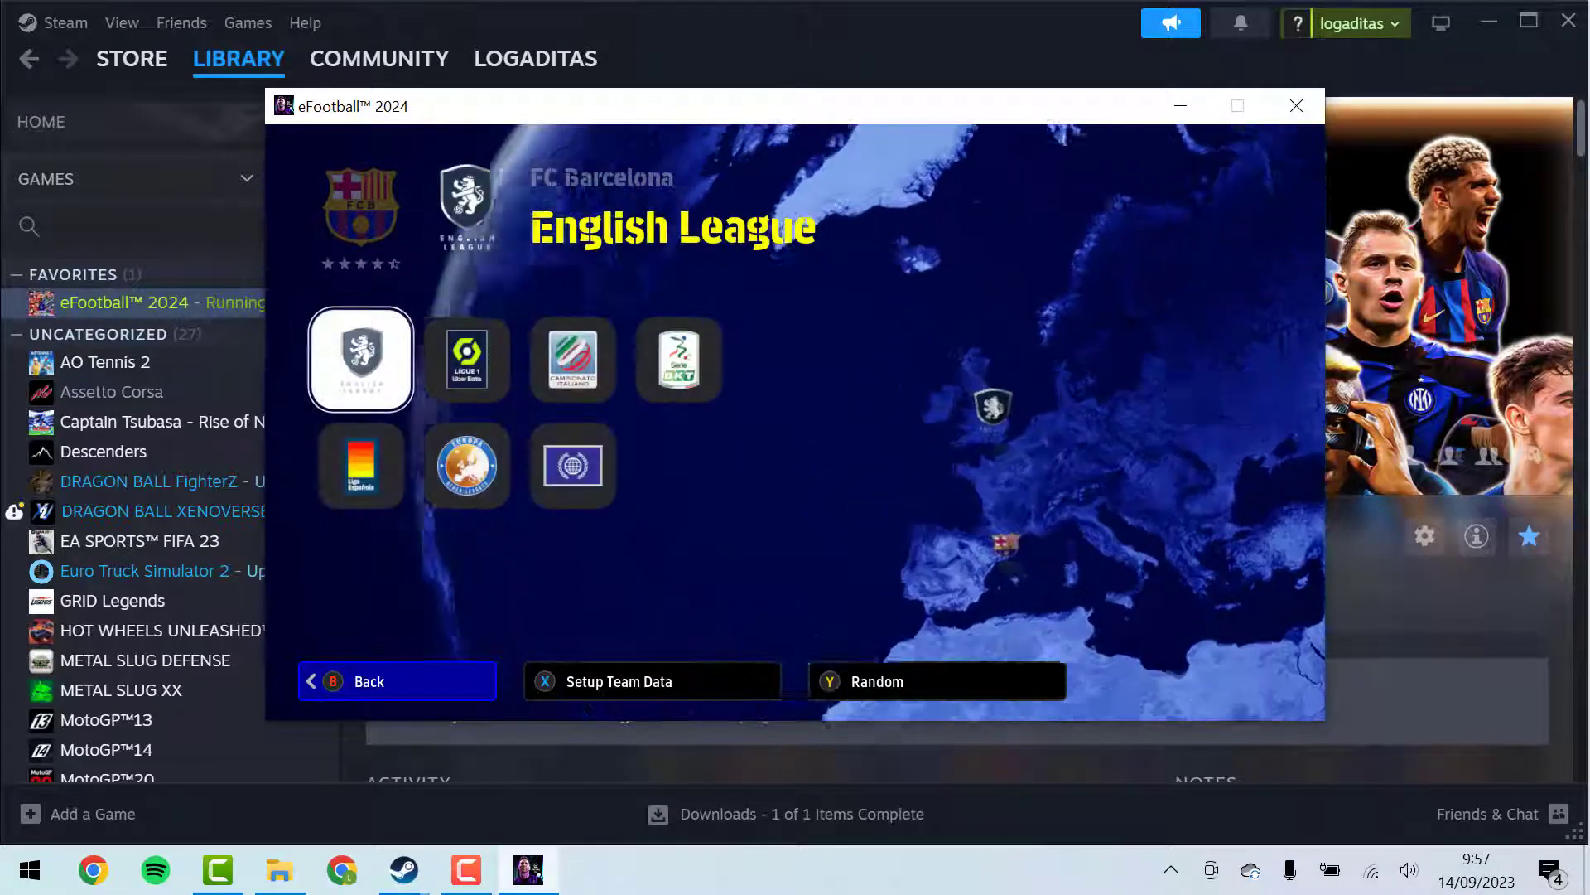
key("Return")
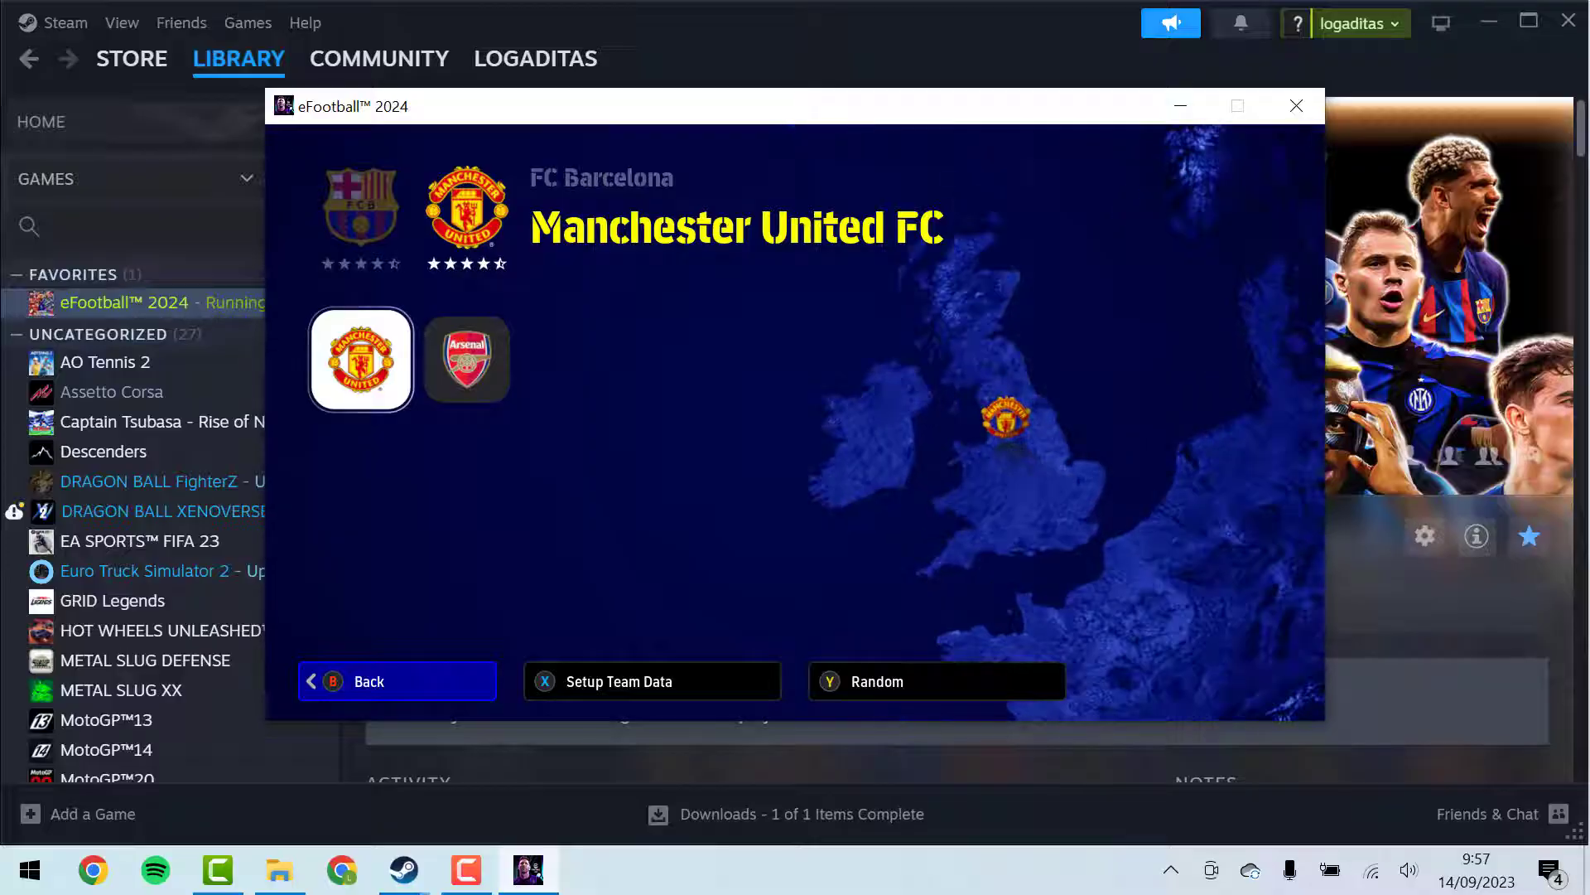
key("Right")
key("Return")
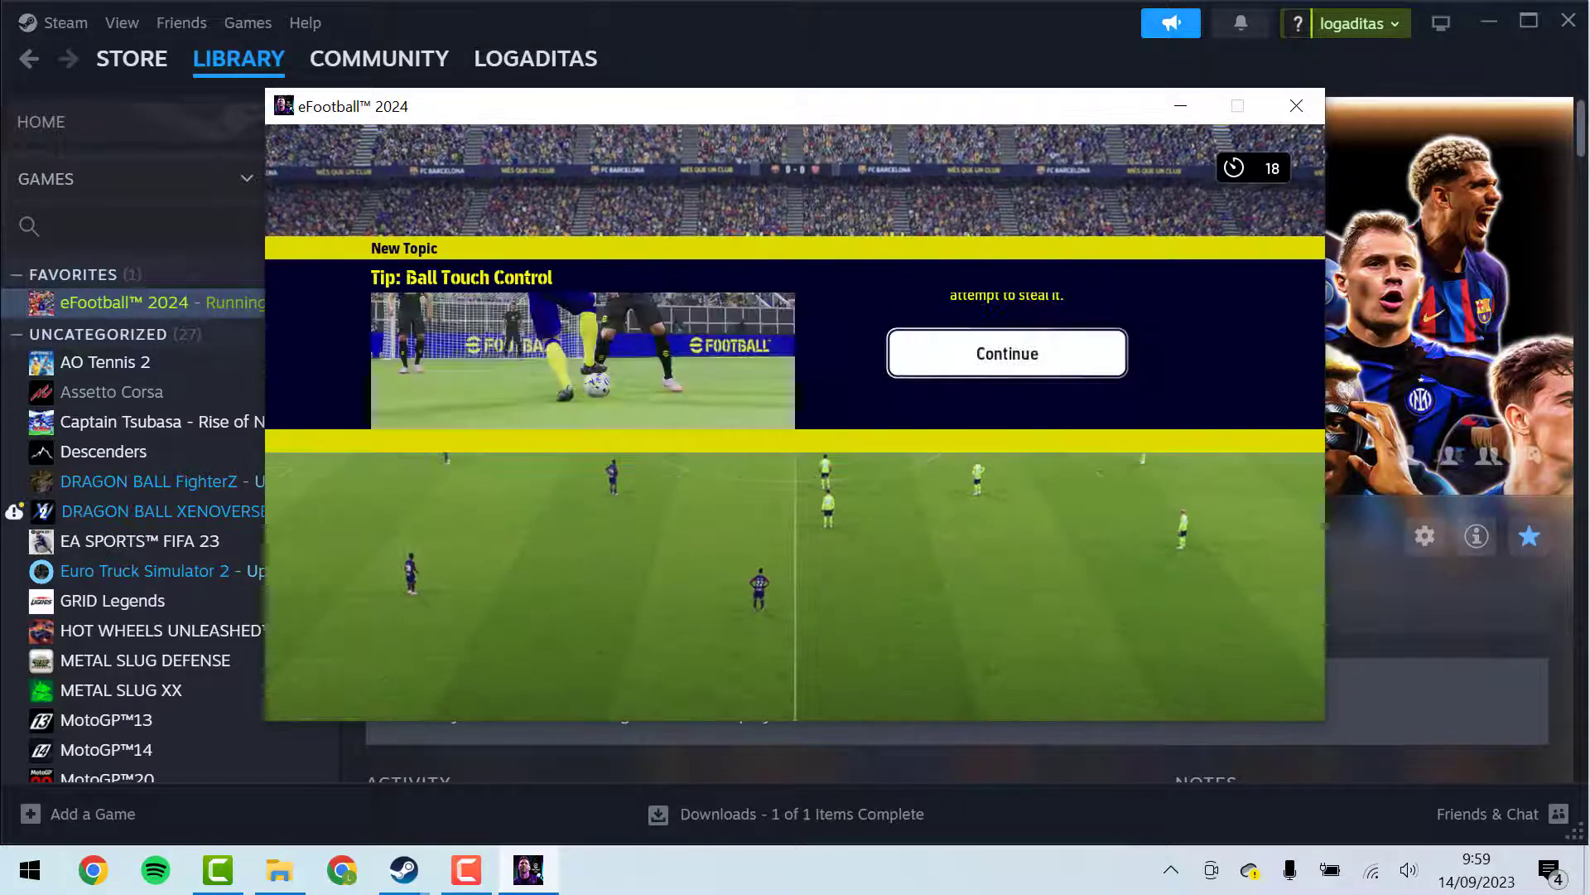
key("Return")
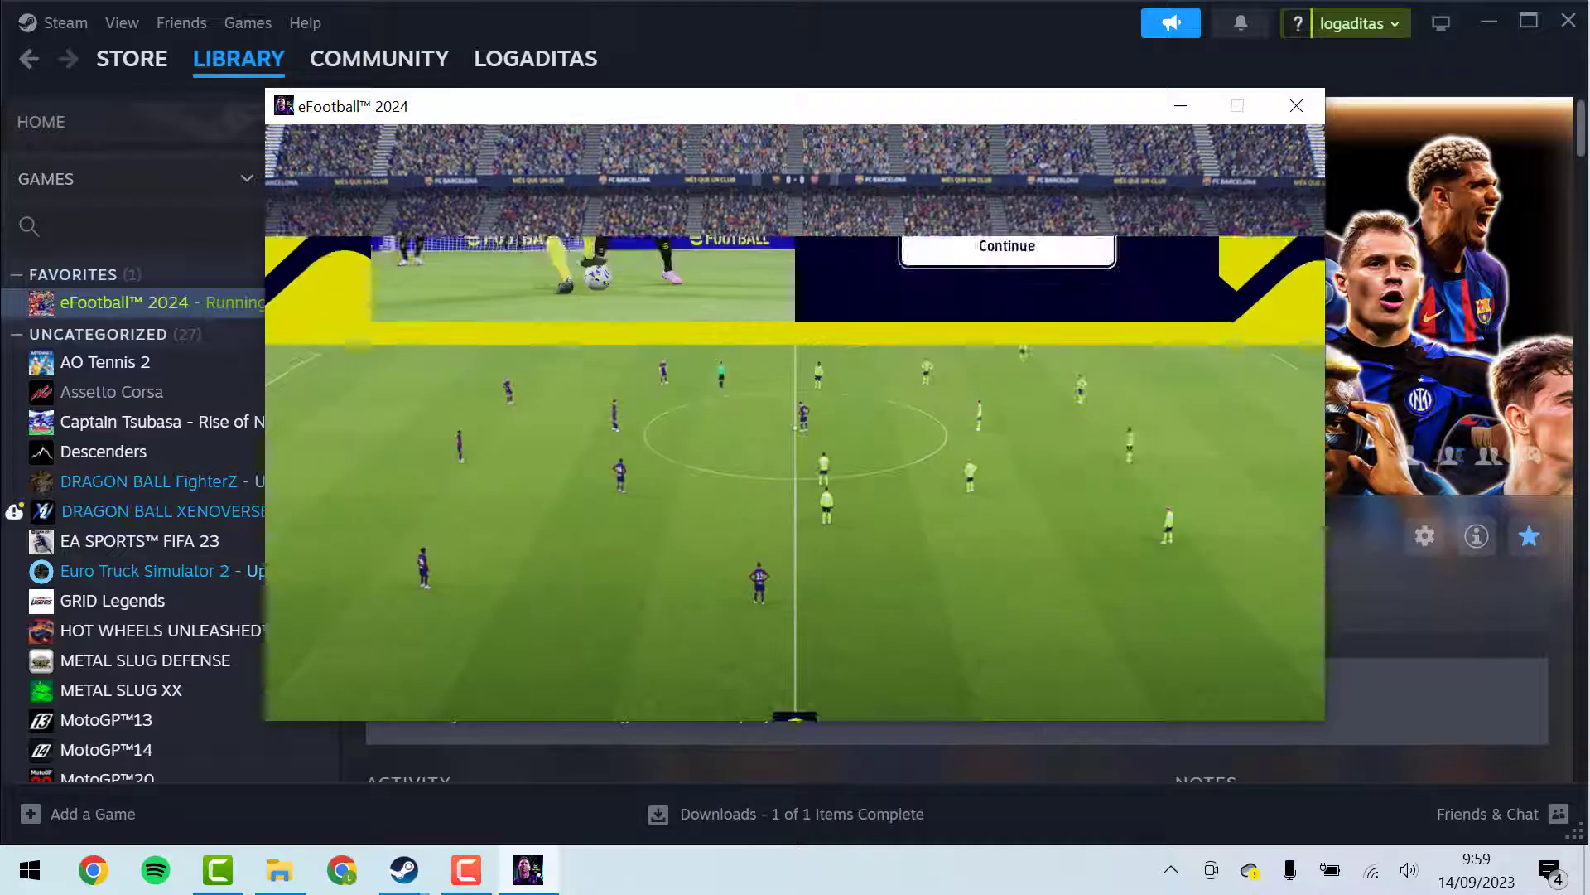